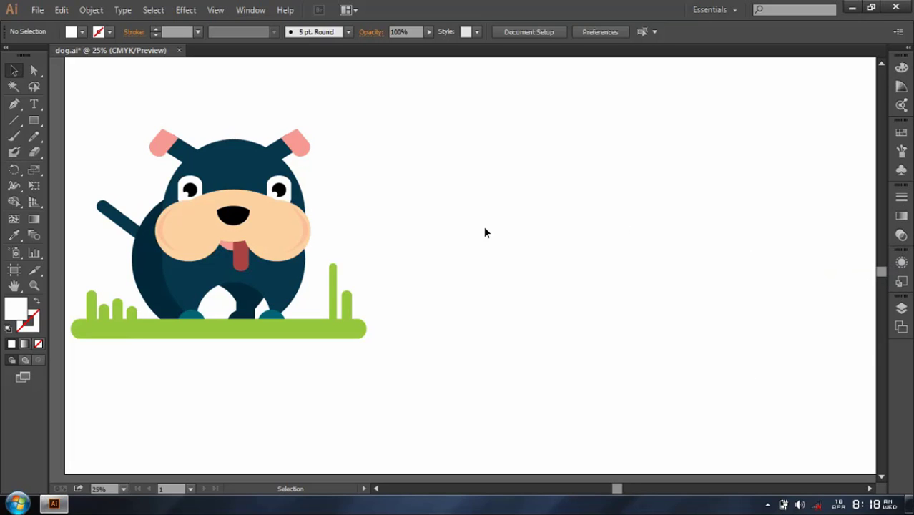
# Draw a circle and move it to the right of the original dog.
pyautogui.moveTo(33, 121); pyautogui.dragTo(80, 152)
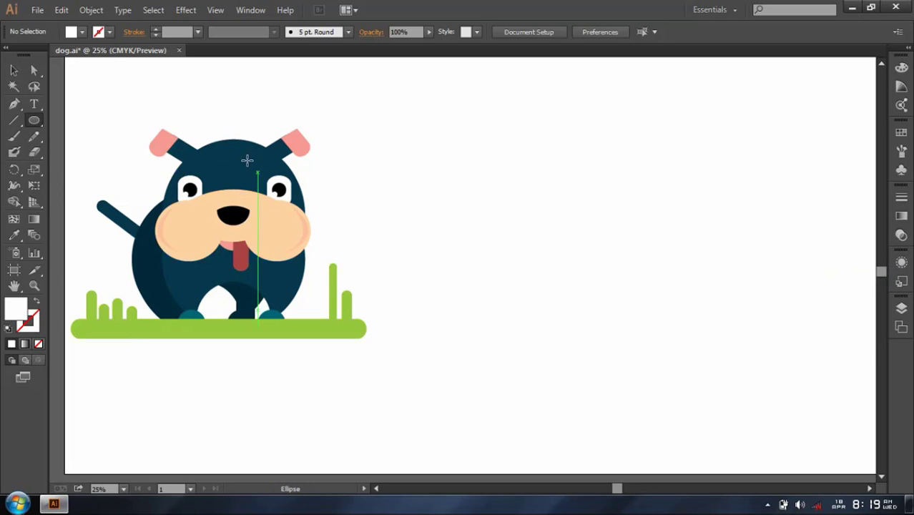
pyautogui.moveTo(179, 240); pyautogui.dragTo(164, 238)
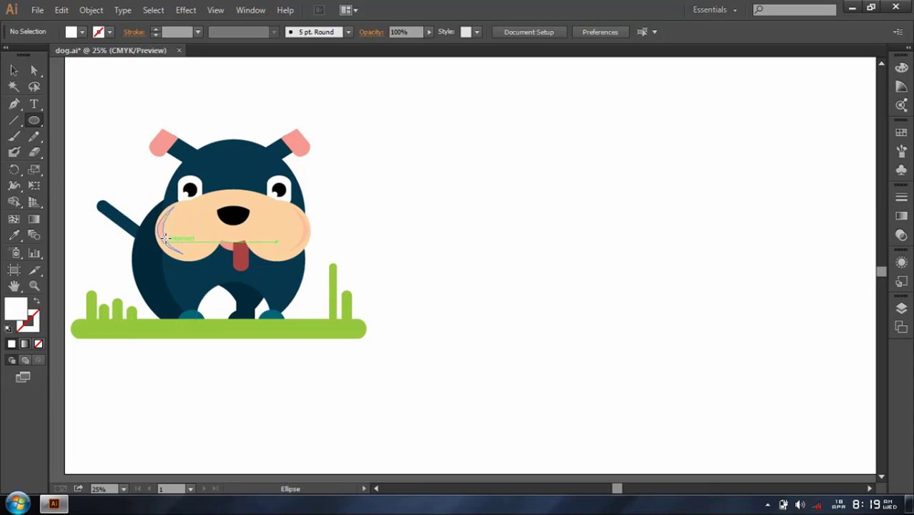
pyautogui.moveTo(235, 257); pyautogui.dragTo(325, 398)
pyautogui.press('v')
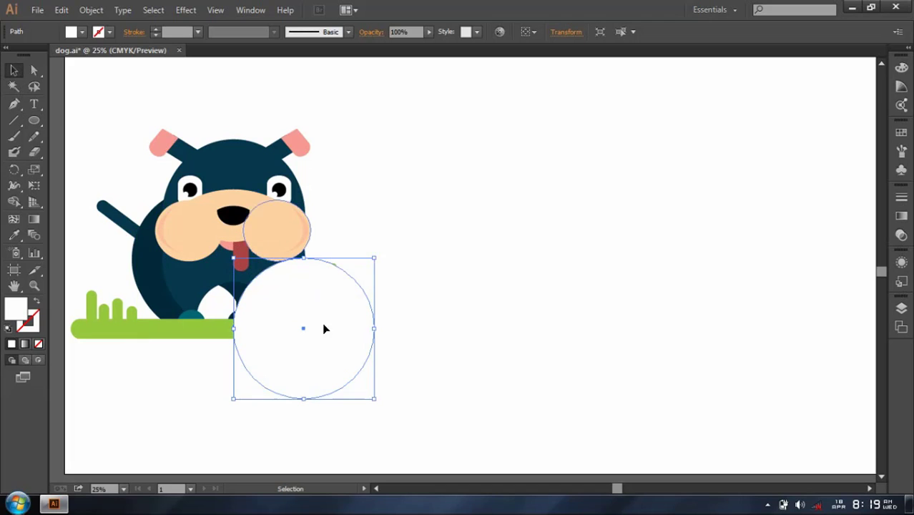
pyautogui.moveTo(322, 326)
pyautogui.mouseDown()
pyautogui.moveTo(238, 276)
pyautogui.moveTo(504, 260)
pyautogui.moveTo(502, 252)
pyautogui.mouseUp()
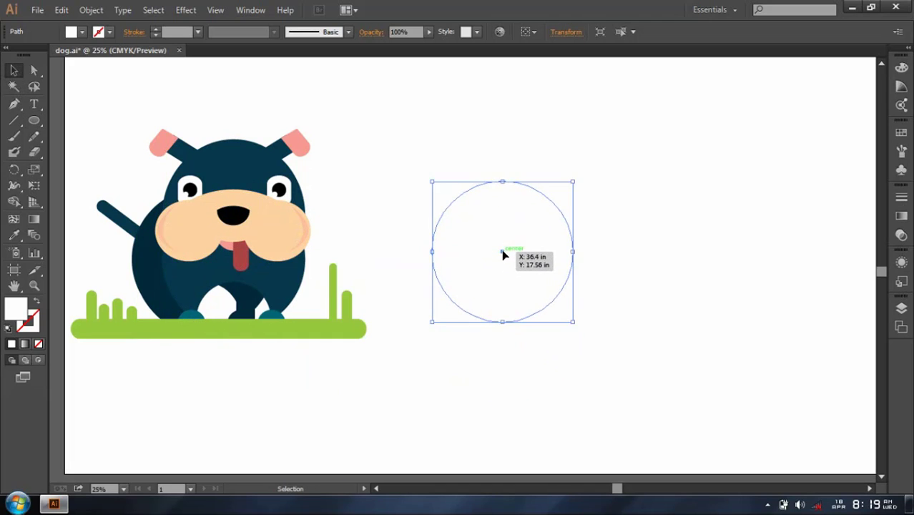
# Fill the circle with the dog's dark navy and paste an identical copy in front.
pyautogui.click(14, 236)
pyautogui.click(171, 286)
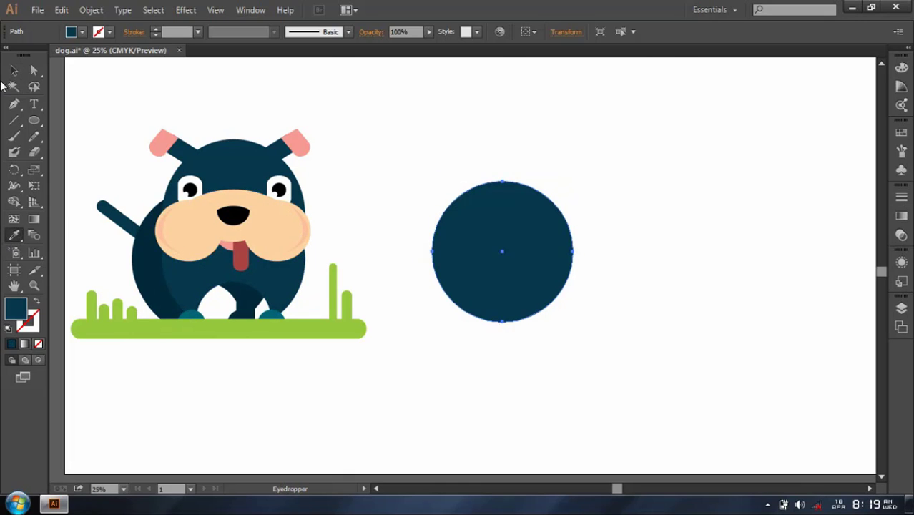
pyautogui.press('v')
pyautogui.click(92, 10)
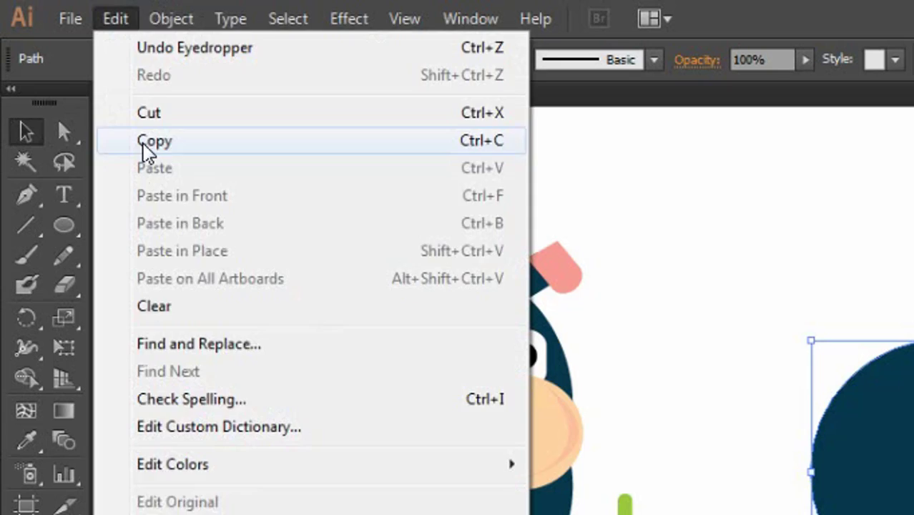
pyautogui.click(147, 140)
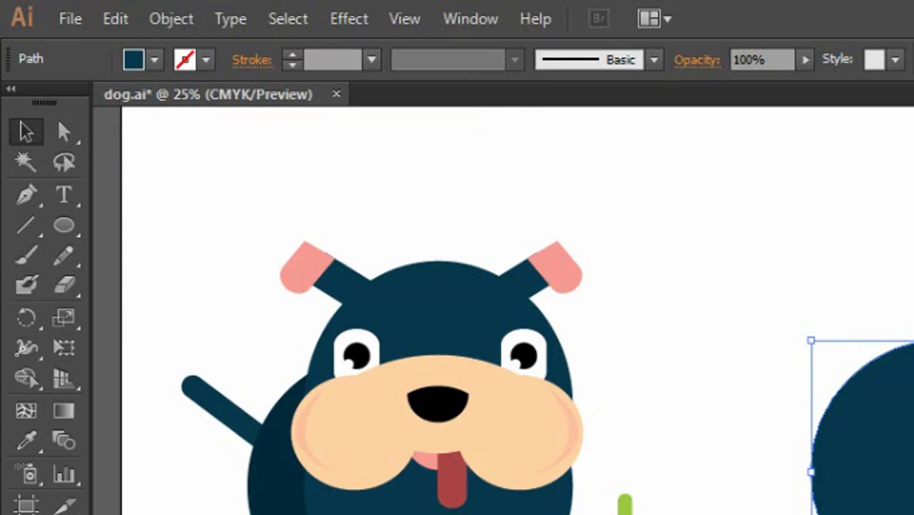
pyautogui.click(111, 19)
pyautogui.click(208, 166)
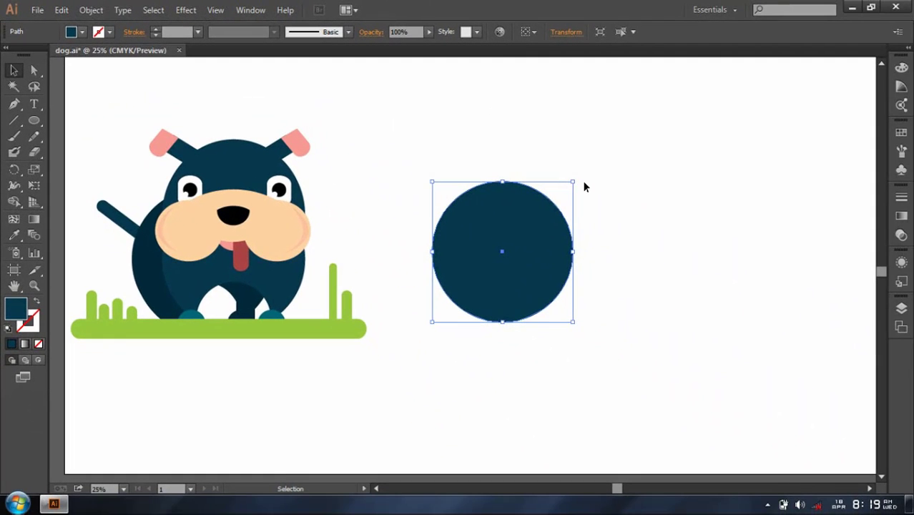
# Shrink the copy, place it at the navy circle's bottom edge, and fill it white.
pyautogui.moveTo(574, 182)
pyautogui.mouseDown()
pyautogui.moveTo(543, 236)
pyautogui.moveTo(552, 229)
pyautogui.mouseUp()
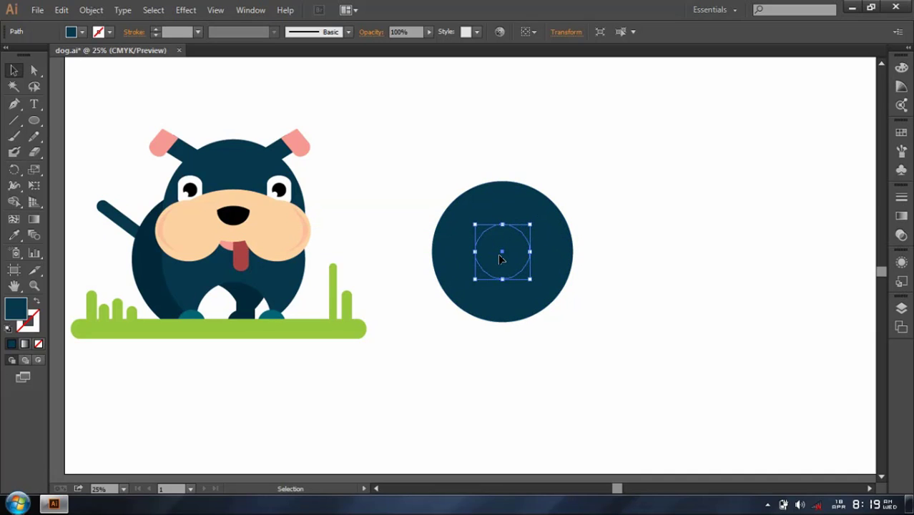
pyautogui.moveTo(501, 259); pyautogui.dragTo(499, 319)
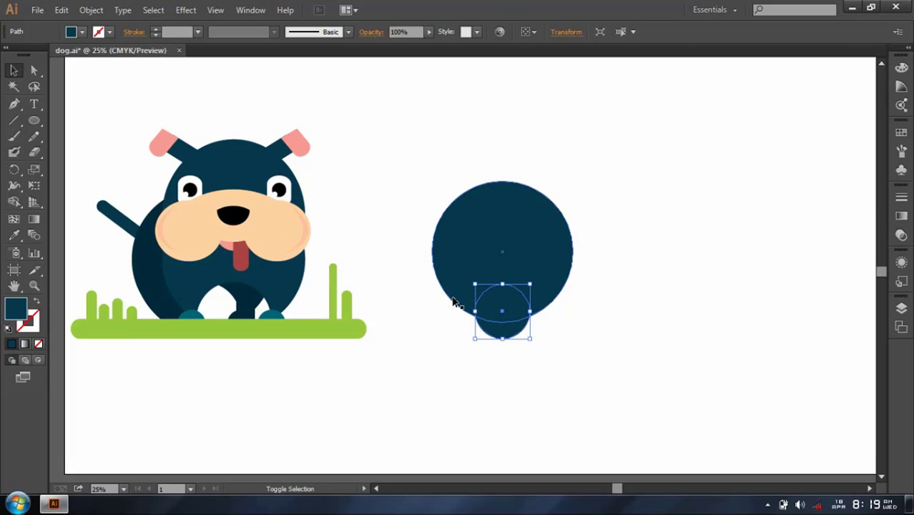
pyautogui.press('Down')
pyautogui.press('Down')
pyautogui.press('Down')
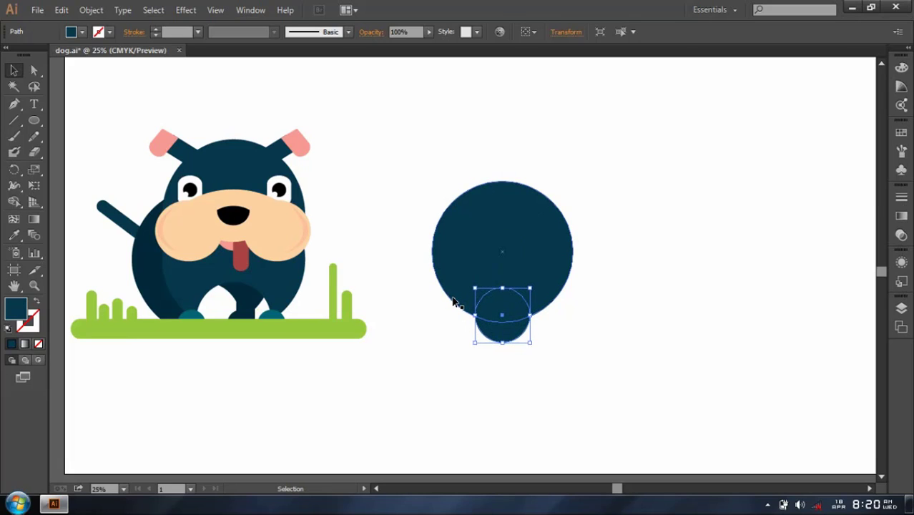
pyautogui.click(903, 67)
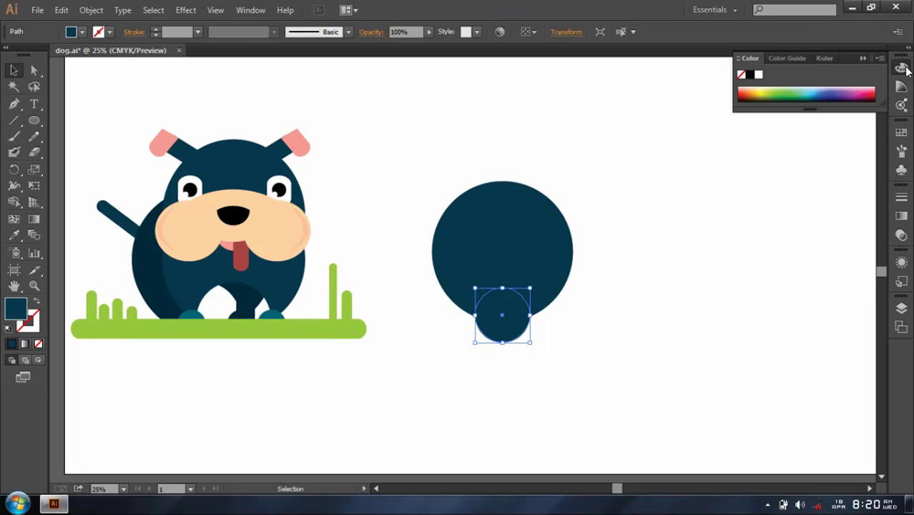
pyautogui.click(758, 74)
# Enlarge the white circle around its centre and select both circles.
pyautogui.moveTo(405, 109); pyautogui.dragTo(669, 331)
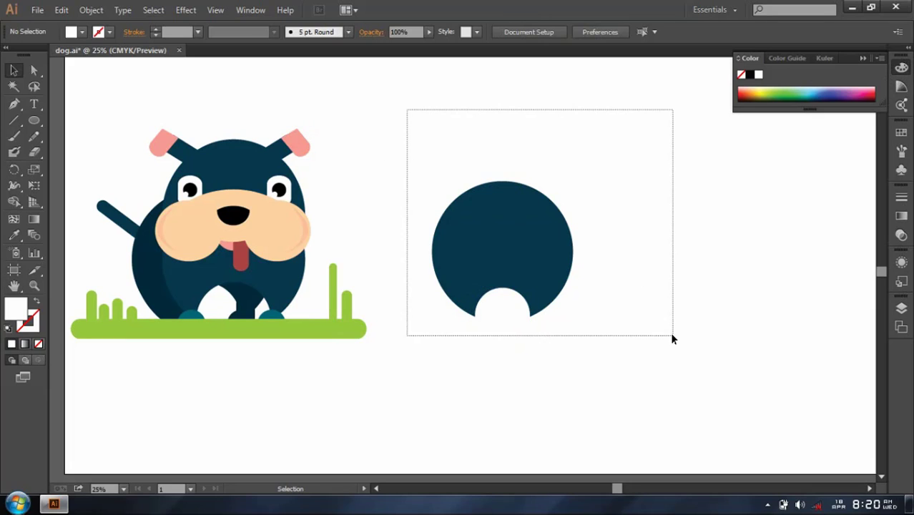
pyautogui.click(646, 370)
pyautogui.click(503, 307)
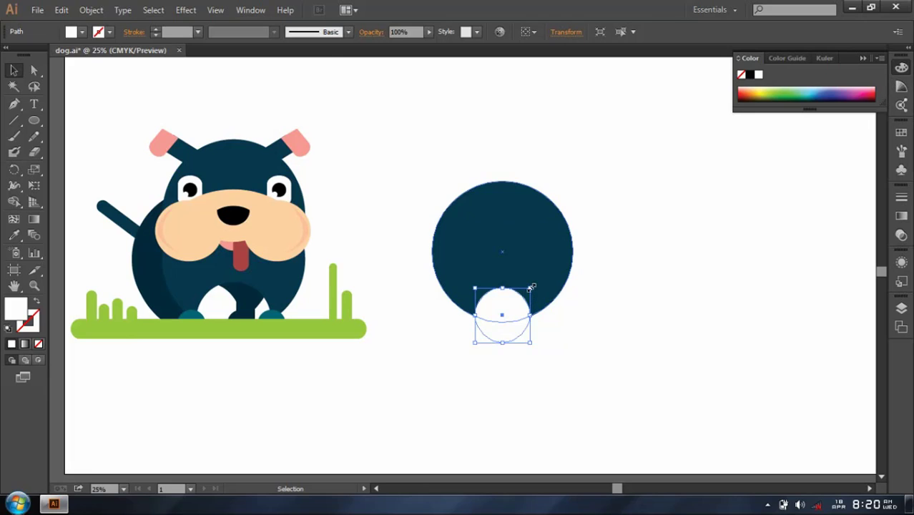
pyautogui.moveTo(530, 286); pyautogui.dragTo(543, 277)
pyautogui.click(480, 135)
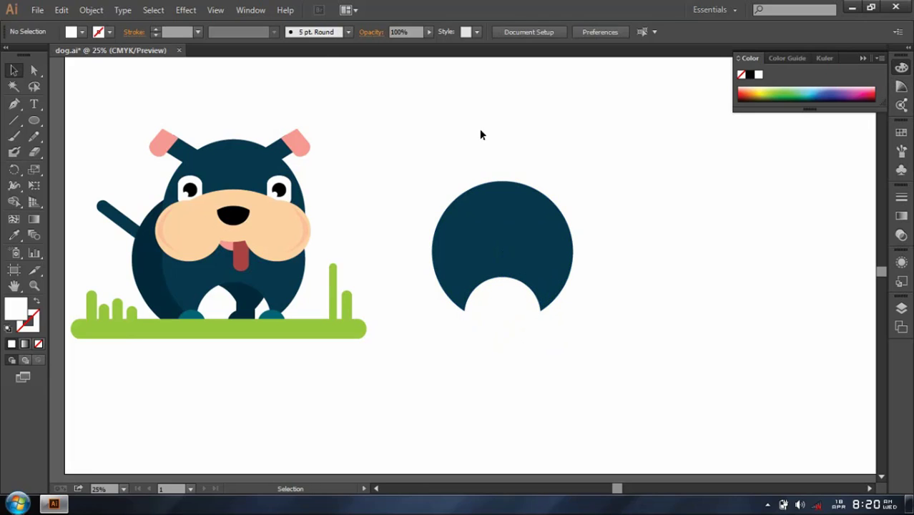
pyautogui.moveTo(407, 134); pyautogui.dragTo(599, 355)
# Subtract the white circle from the navy circle with Pathfinder Minus Front.
pyautogui.click(901, 308)
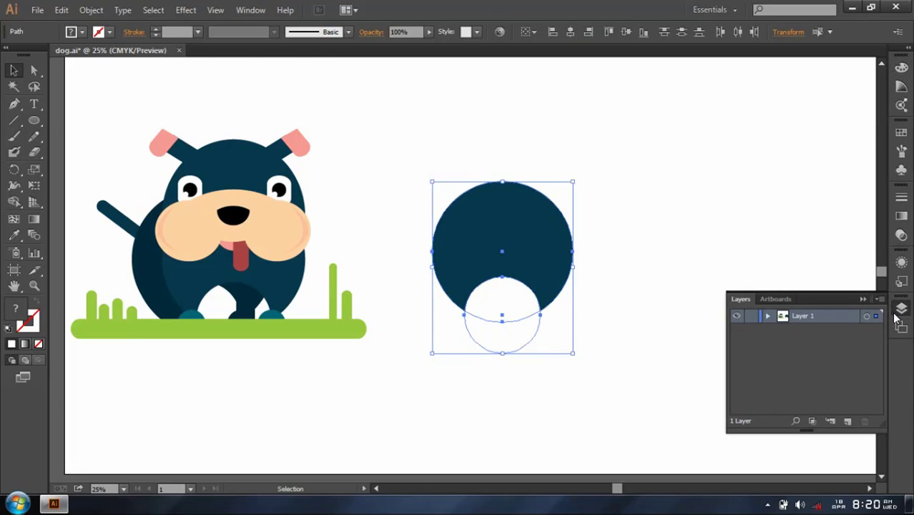
pyautogui.click(899, 310)
pyautogui.click(249, 10)
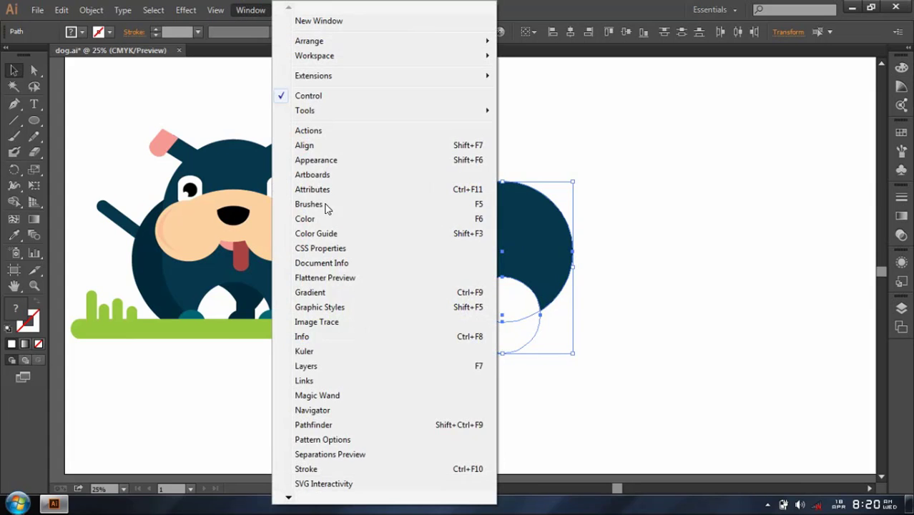
pyautogui.click(334, 440)
pyautogui.click(219, 119)
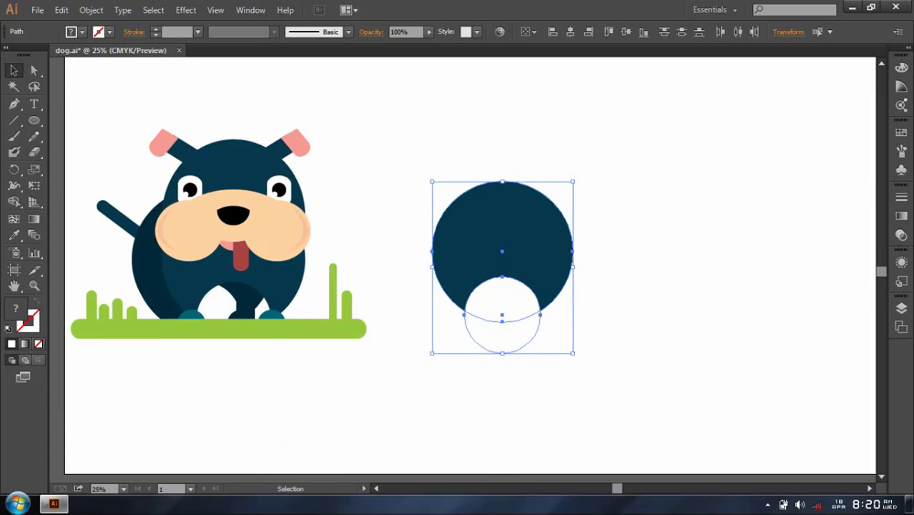
pyautogui.click(250, 10)
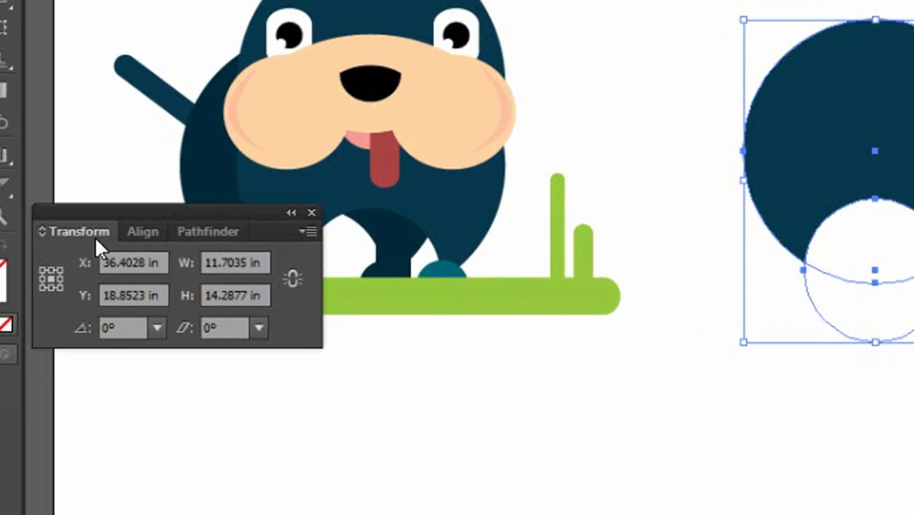
pyautogui.click(200, 232)
pyautogui.click(99, 289)
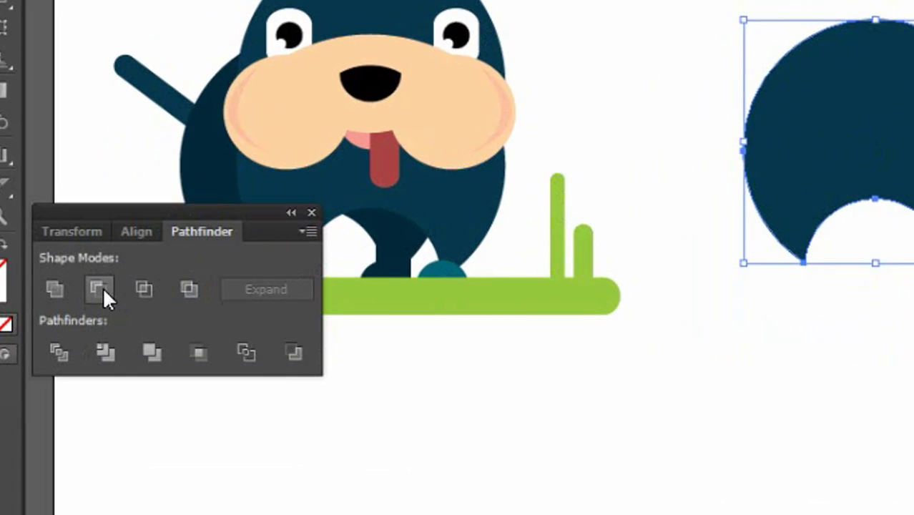
pyautogui.click(290, 212)
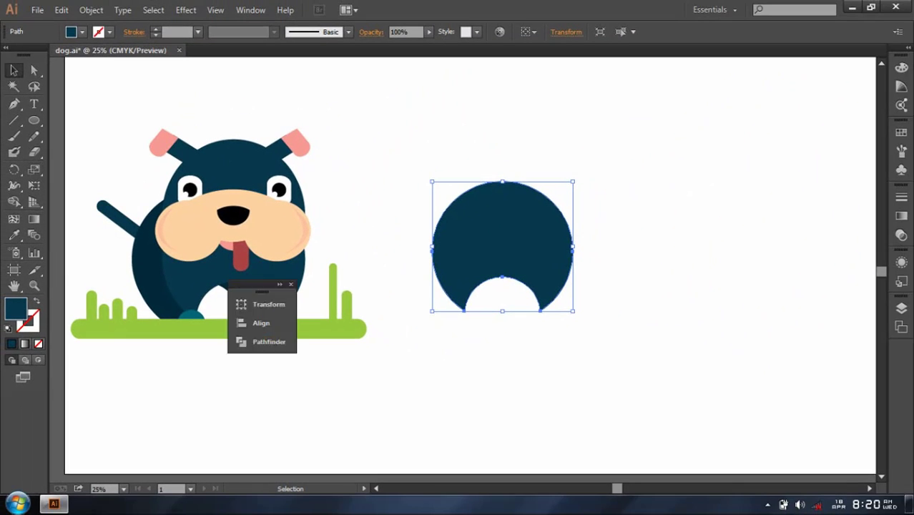
pyautogui.moveTo(285, 285); pyautogui.dragTo(903, 366)
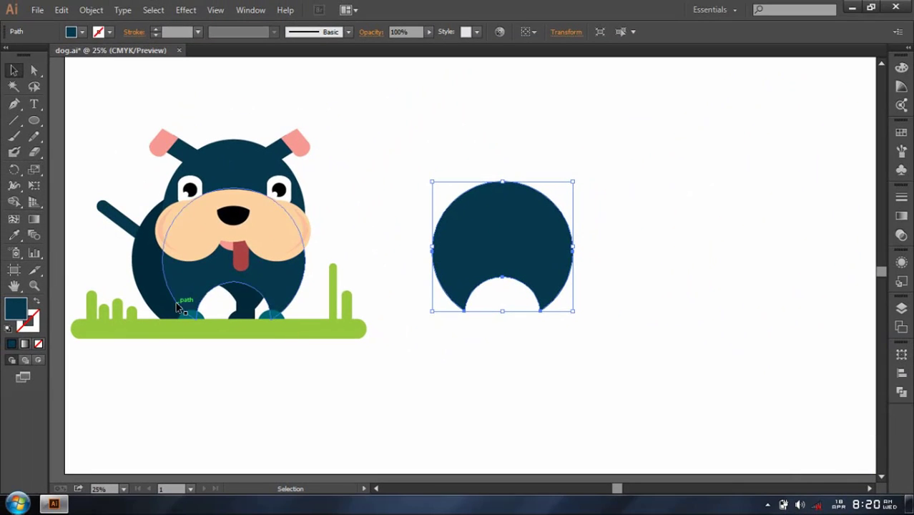
# Paste a copy of the notched body shape in front of itself.
pyautogui.click(748, 275)
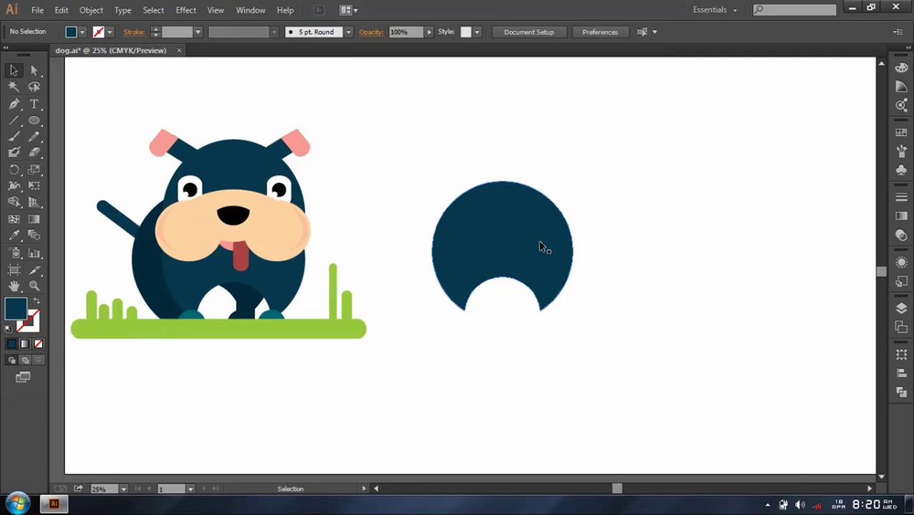
pyautogui.moveTo(498, 259); pyautogui.dragTo(489, 331)
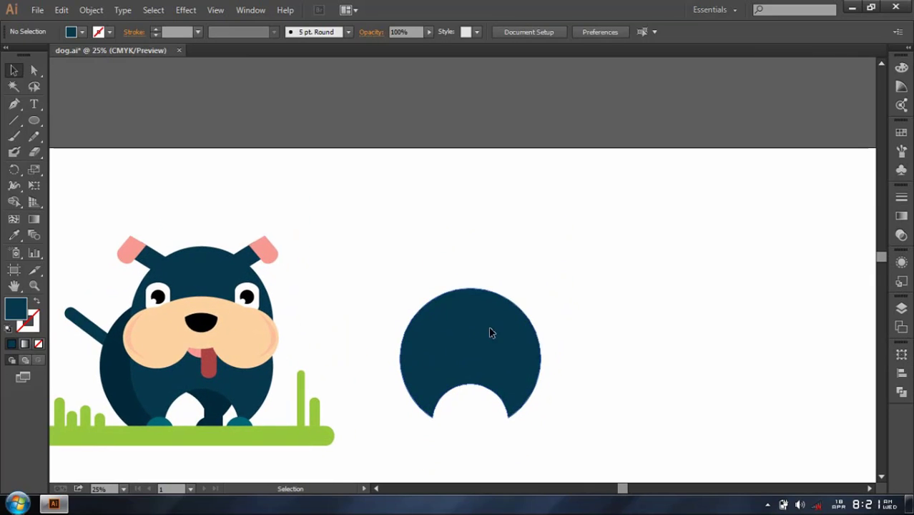
pyautogui.click(490, 331)
pyautogui.click(91, 10)
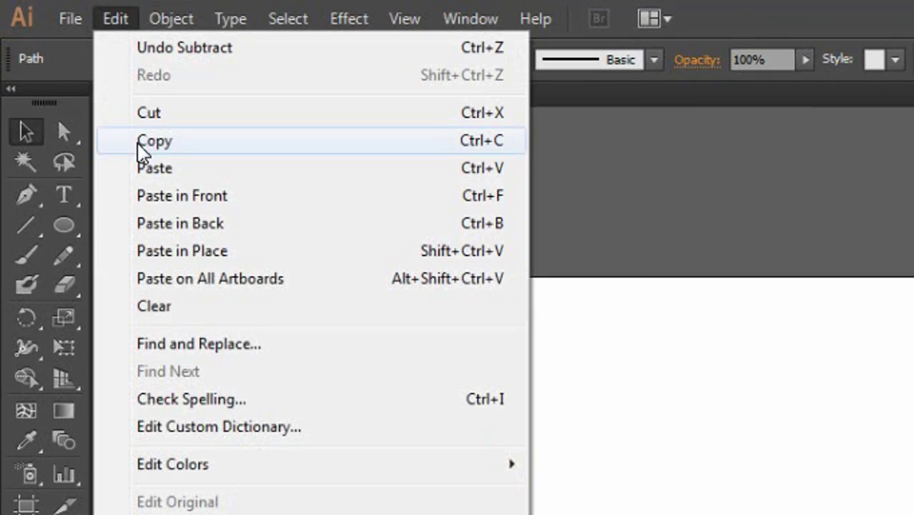
pyautogui.click(81, 74)
pyautogui.click(61, 10)
pyautogui.click(105, 107)
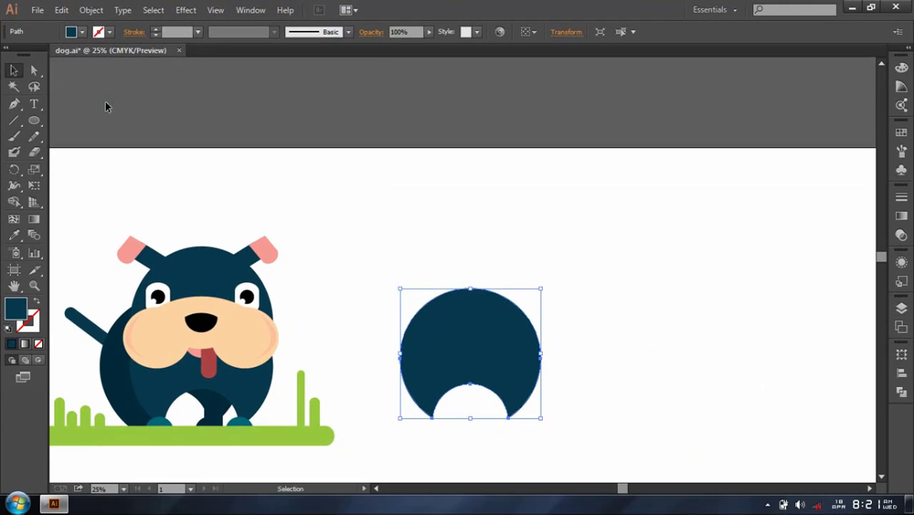
# In Outline view, nudge the body copy upward to overlap the body's top.
pyautogui.hotkey('shift', 'Up')
pyautogui.hotkey('shift', 'Up')
pyautogui.hotkey('shift', 'Up')
pyautogui.hotkey('shift', 'Up')
pyautogui.hotkey('shift', 'Up')
pyautogui.hotkey('shift', 'Up')
pyautogui.hotkey('shift', 'Up')
pyautogui.hotkey('shift', 'Up')
pyautogui.hotkey('shift', 'Up')
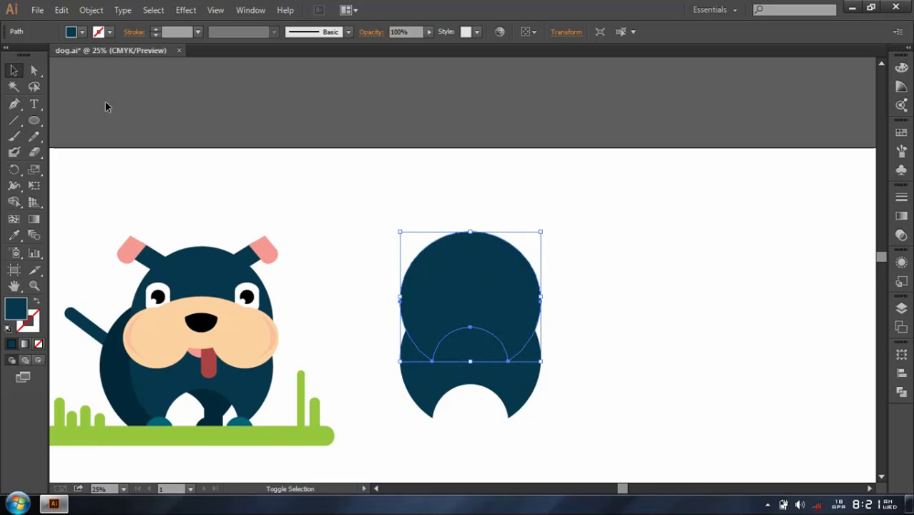
pyautogui.hotkey('shift', 'Up')
pyautogui.hotkey('shift', 'Up')
pyautogui.hotkey('ctrl', 'y')
pyautogui.hotkey('shift', 'Down')
pyautogui.hotkey('shift', 'Down')
pyautogui.hotkey('shift', 'Down')
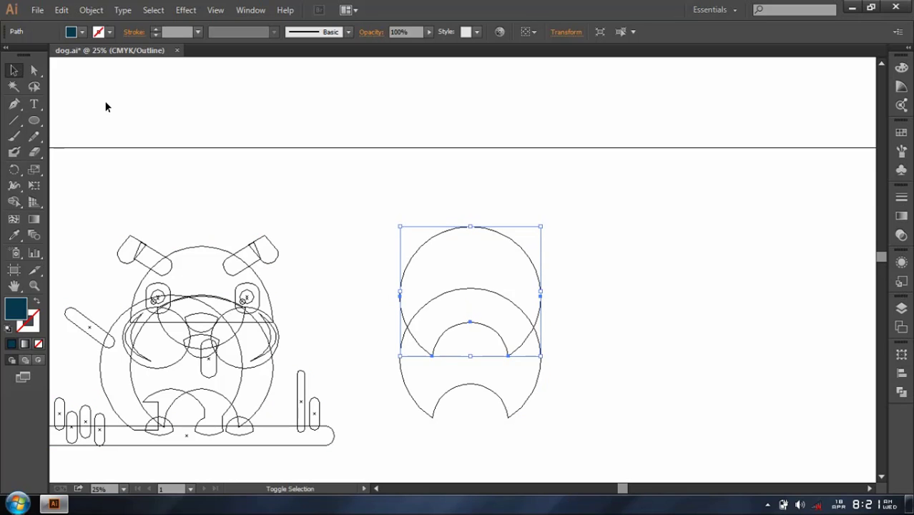
pyautogui.hotkey('shift', 'Down')
pyautogui.hotkey('shift', 'Down')
pyautogui.hotkey('shift', 'Down')
pyautogui.hotkey('shift', 'Down')
pyautogui.hotkey('shift', 'Down')
pyautogui.hotkey('shift', 'Down')
pyautogui.hotkey('shift', 'Down')
pyautogui.hotkey('shift', 'Down')
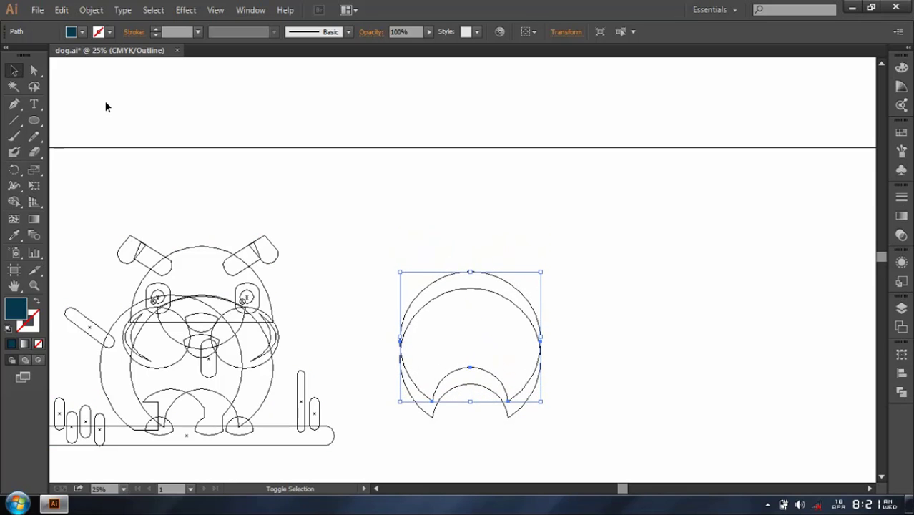
pyautogui.hotkey('shift', 'Up')
pyautogui.hotkey('shift', 'Up')
pyautogui.hotkey('shift', 'Up')
pyautogui.hotkey('shift', 'Up')
pyautogui.hotkey('shift', 'Up')
pyautogui.hotkey('shift', 'Up')
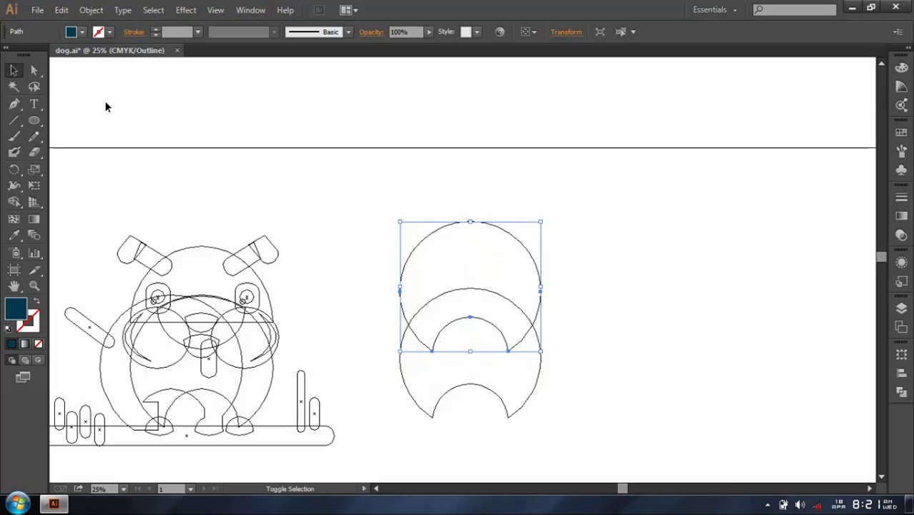
pyautogui.hotkey('shift', 'Up')
pyautogui.hotkey('shift', 'Up')
pyautogui.hotkey('shift', 'Up')
pyautogui.hotkey('shift', 'Up')
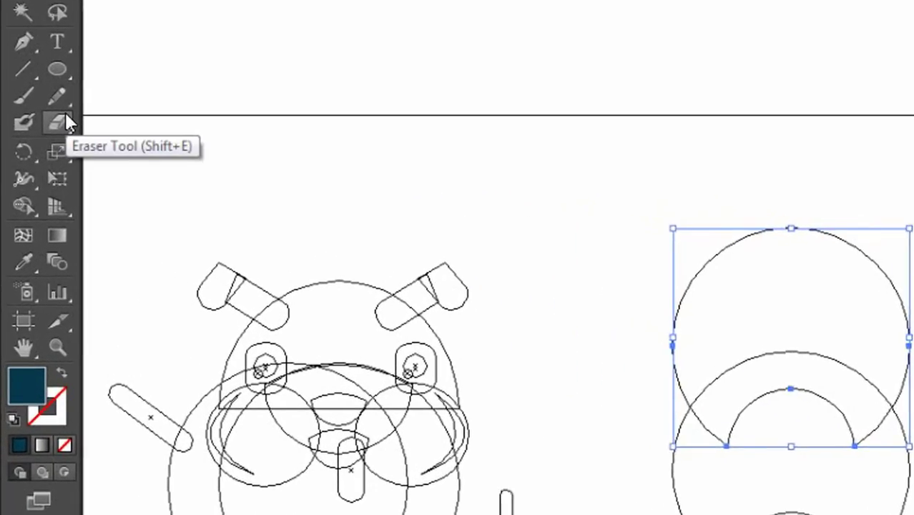
# Cut the upper copy at its side anchors with Scissors and delete its lower half.
pyautogui.keyDown('alt'); pyautogui.click(34, 151); pyautogui.keyUp('alt')
pyautogui.click(399, 285)
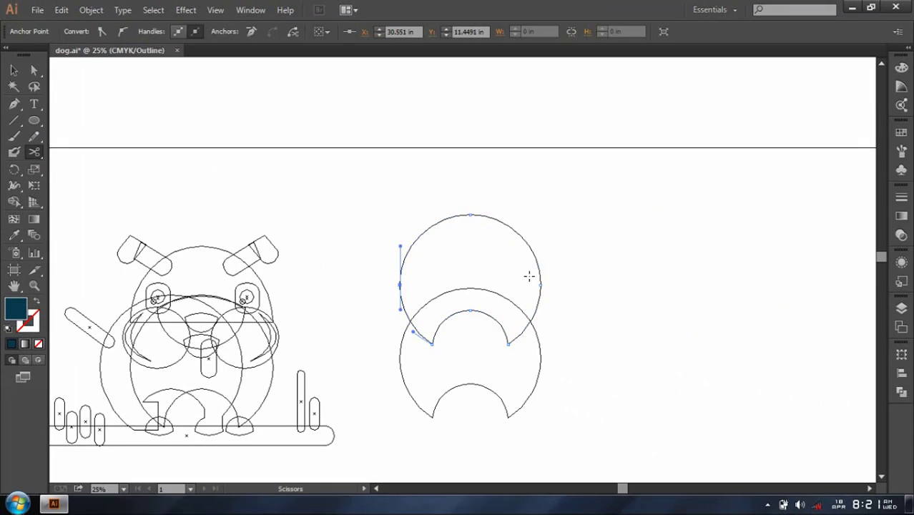
pyautogui.click(540, 284)
pyautogui.press('v')
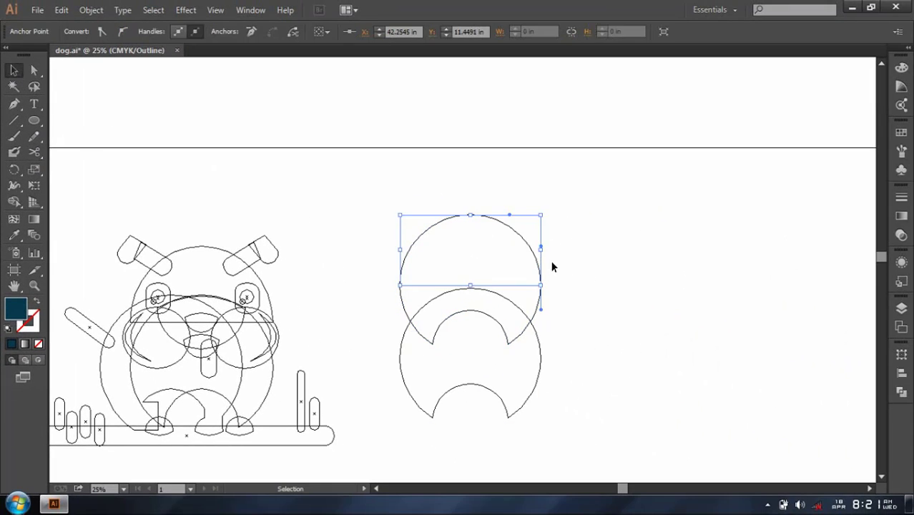
pyautogui.click(551, 270)
pyautogui.click(539, 304)
pyautogui.press('Delete')
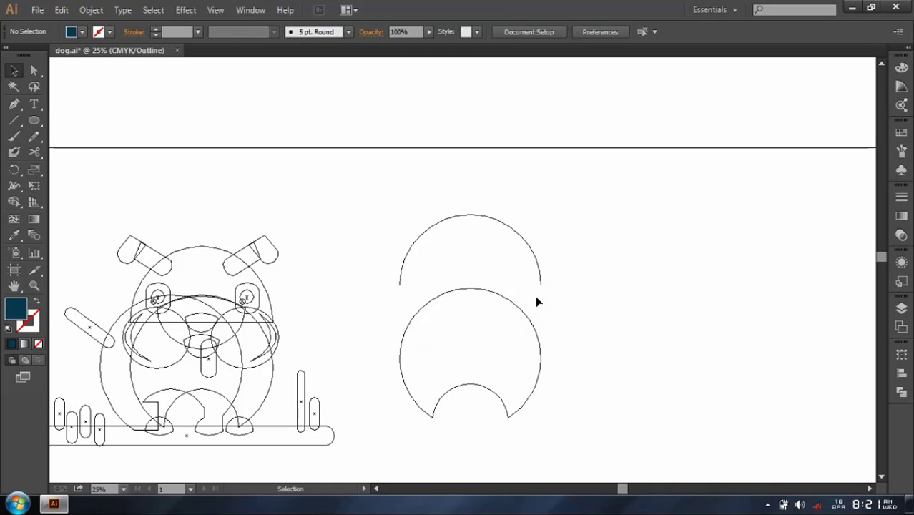
# Return to Preview and nudge the half-circle dome down onto the body.
pyautogui.hotkey('ctrl', 'y')
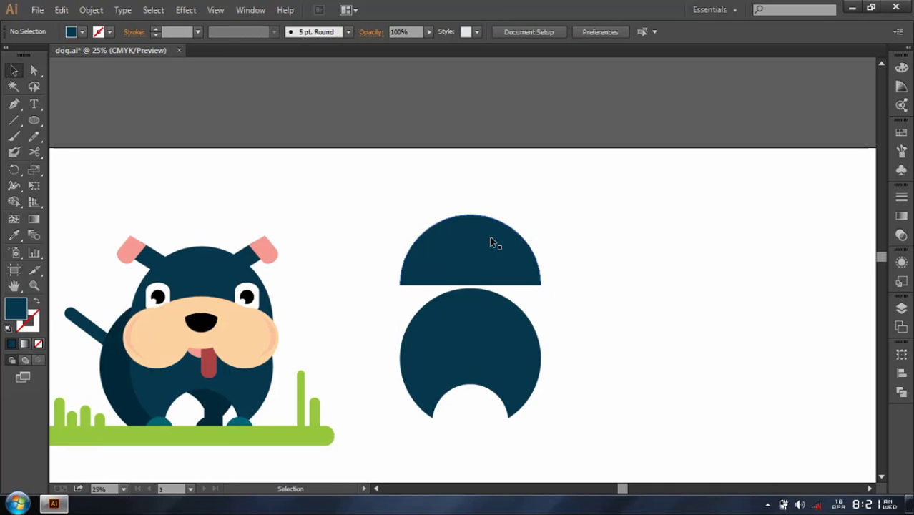
pyautogui.click(450, 275)
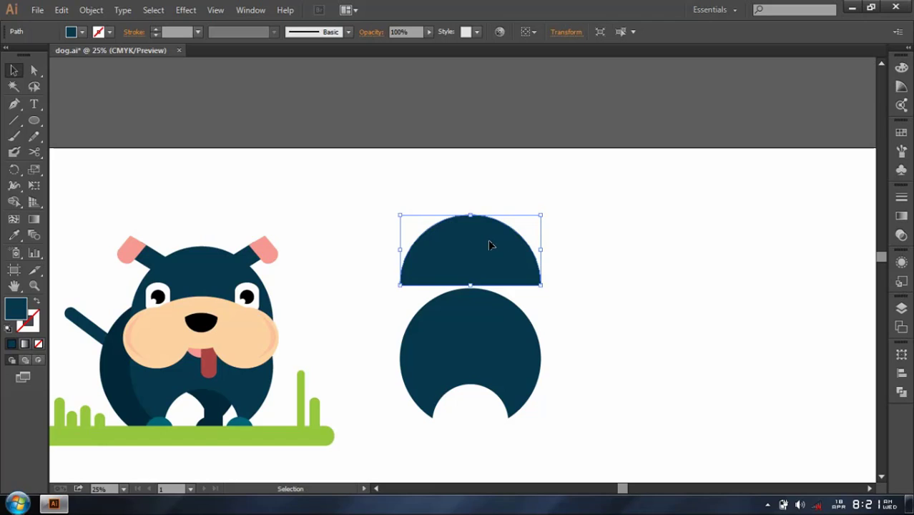
pyautogui.press('Down')
pyautogui.press('Down')
pyautogui.press('Down')
pyautogui.press('Down')
pyautogui.press('Down')
pyautogui.press('Down')
pyautogui.press('Down')
pyautogui.press('Down')
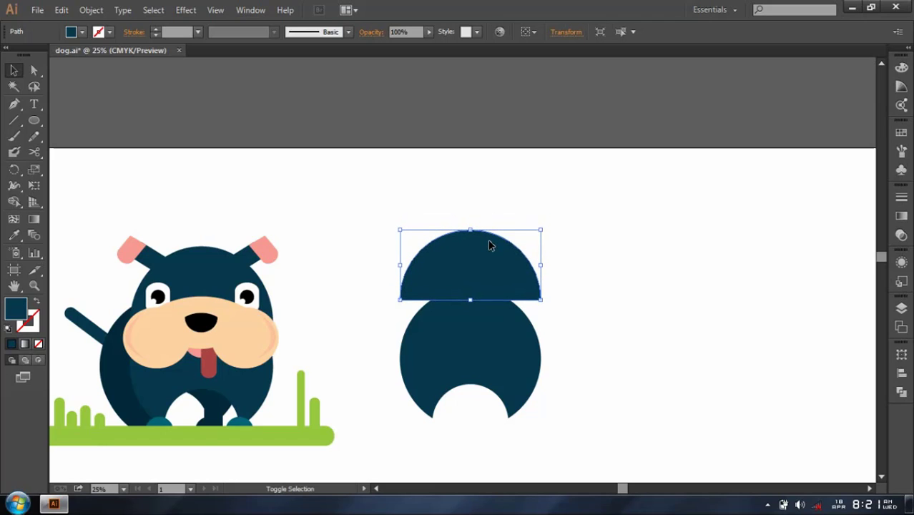
pyautogui.click(604, 307)
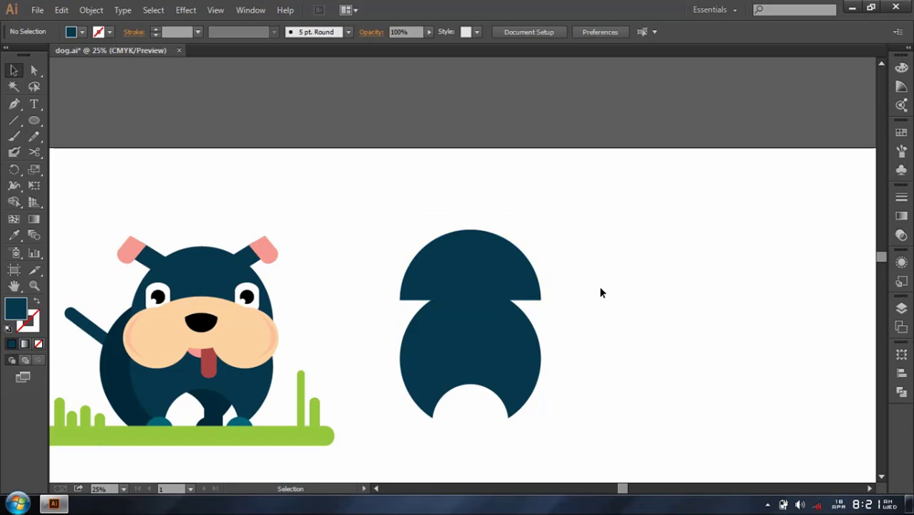
pyautogui.click(506, 270)
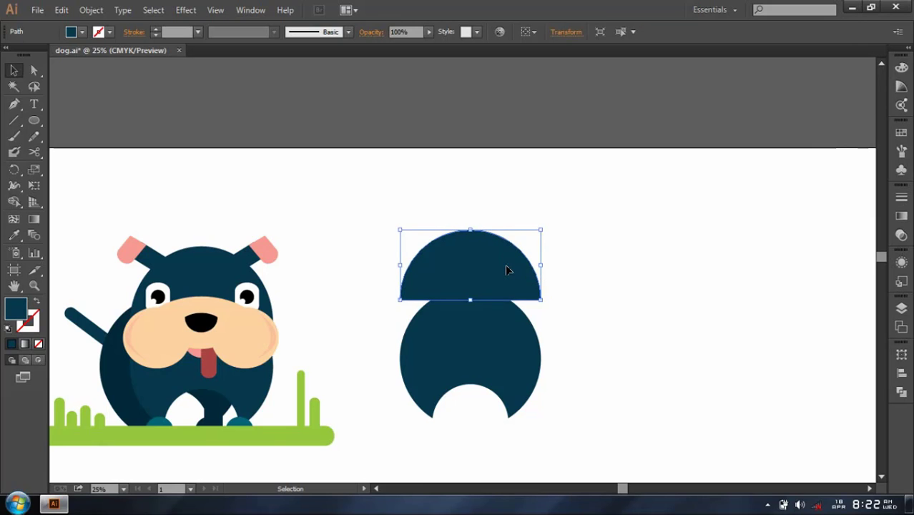
# Paste a dome copy in front, reflect it vertically, shrink it and nudge it into the body.
pyautogui.click(62, 10)
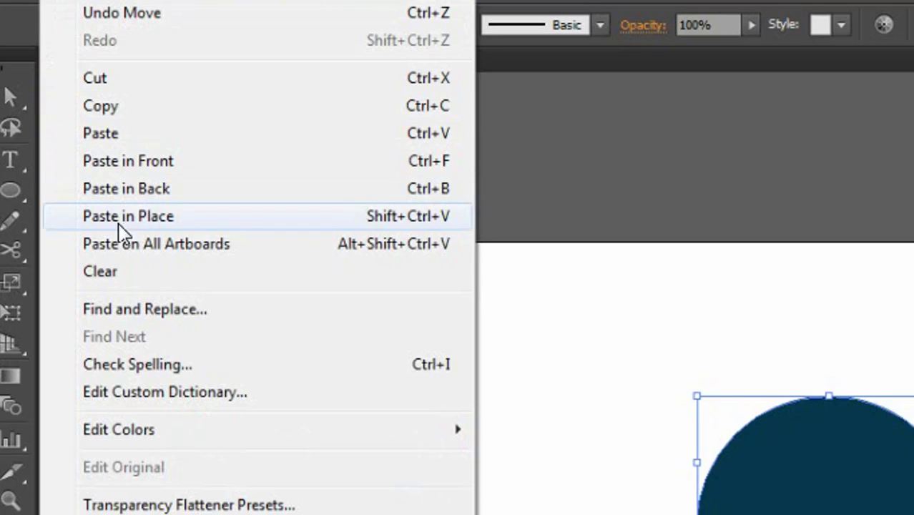
pyautogui.click(108, 150)
pyautogui.rightClick(473, 259)
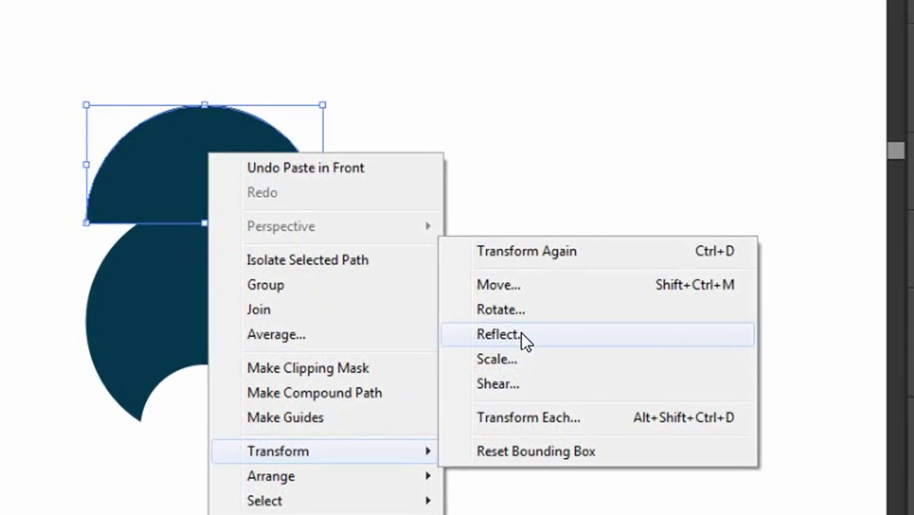
pyautogui.click(648, 365)
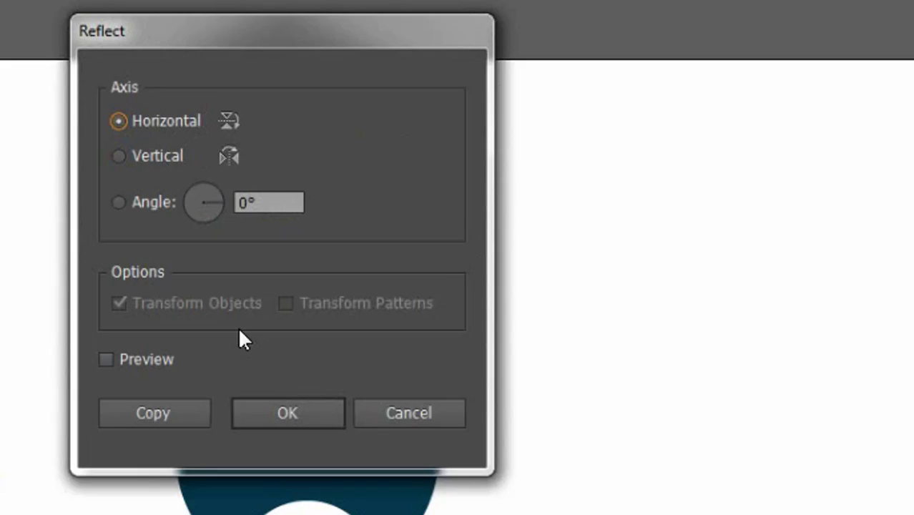
pyautogui.click(286, 412)
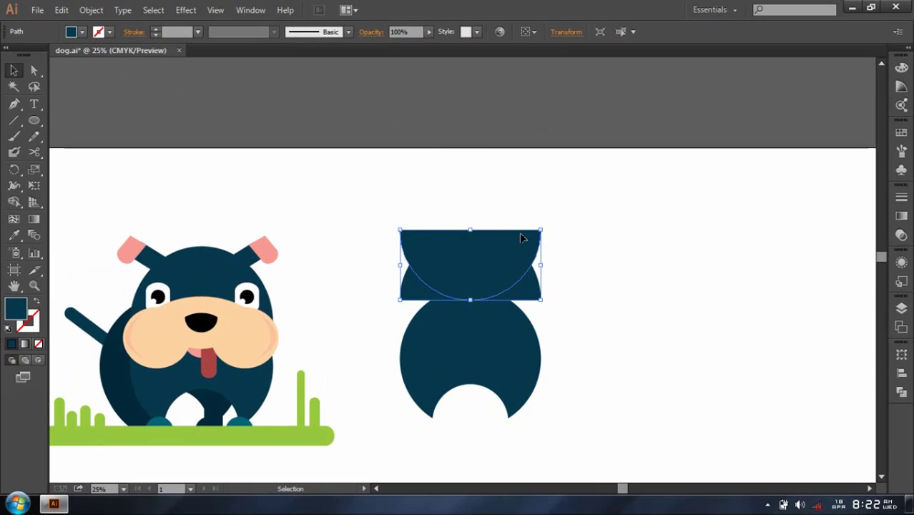
pyautogui.moveTo(537, 234); pyautogui.dragTo(514, 254)
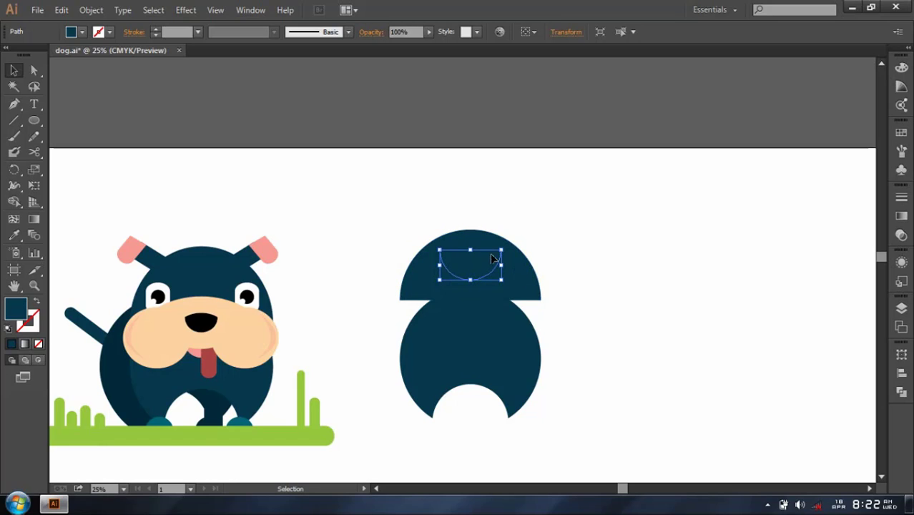
pyautogui.moveTo(499, 252); pyautogui.dragTo(498, 257)
pyautogui.press('Down')
pyautogui.press('Down')
pyautogui.press('Down')
pyautogui.press('Down')
pyautogui.press('Down')
pyautogui.press('Down')
pyautogui.press('Down')
pyautogui.press('Down')
pyautogui.press('Down')
pyautogui.press('Down')
pyautogui.press('Down')
pyautogui.press('Down')
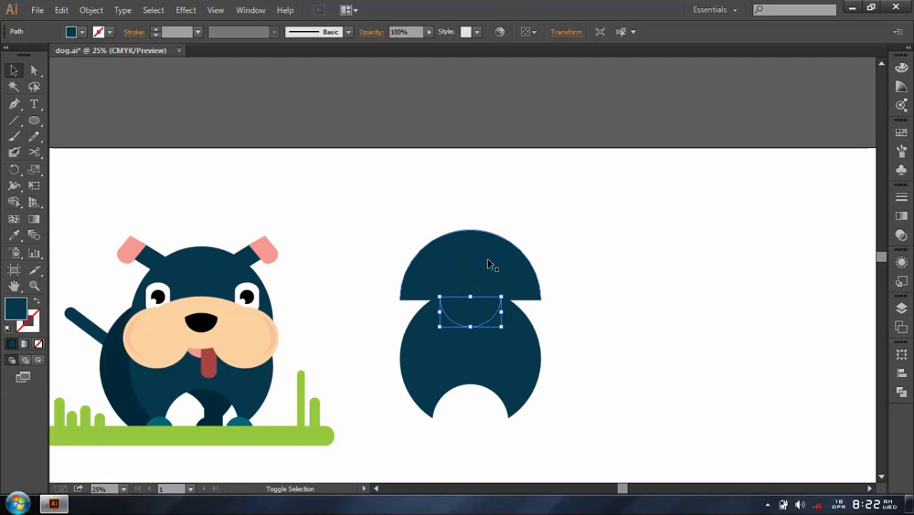
pyautogui.press('Down')
pyautogui.press('Down')
pyautogui.press('Down')
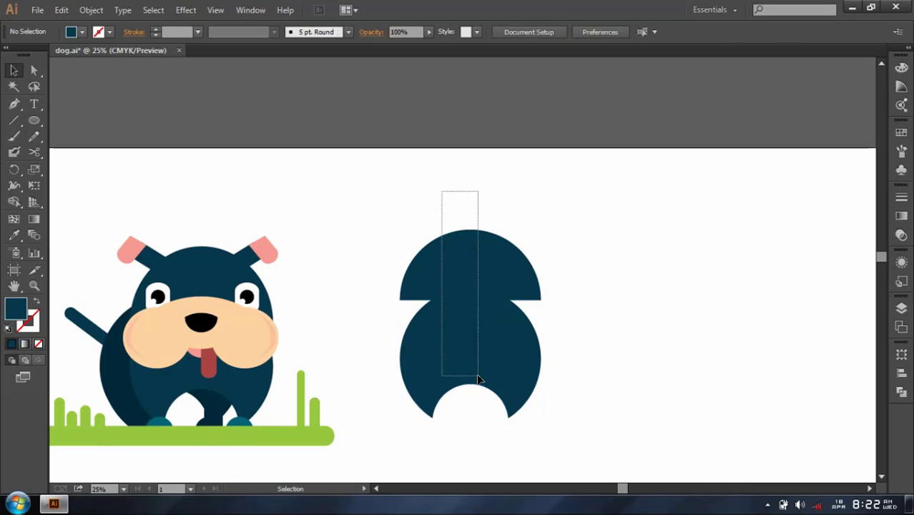
# Fill the small flipped half-circle with the muzzle's peach colour.
pyautogui.moveTo(443, 190); pyautogui.dragTo(501, 429)
pyautogui.click(901, 372)
pyautogui.click(723, 321)
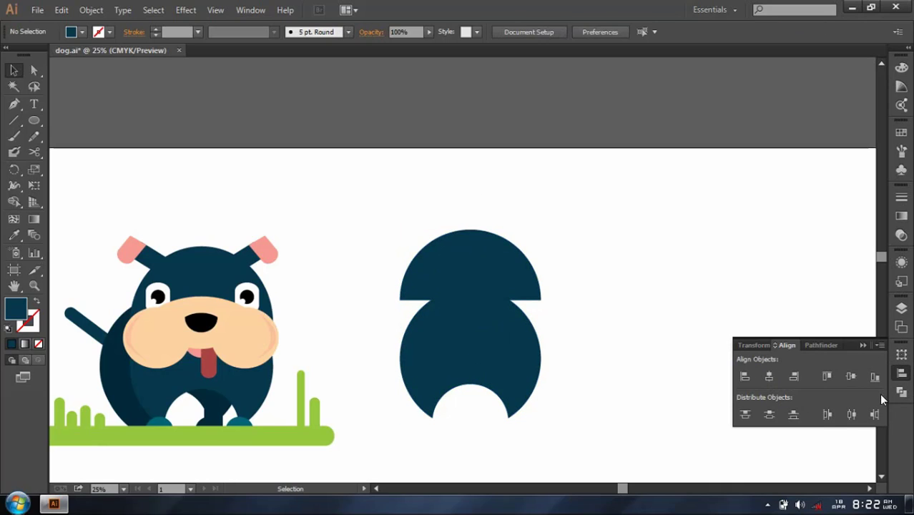
pyautogui.click(731, 342)
pyautogui.click(473, 314)
pyautogui.press('i')
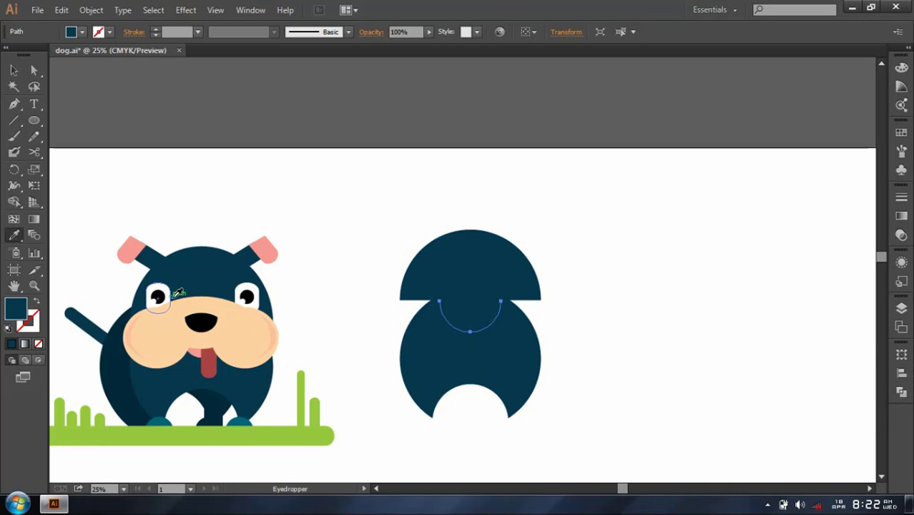
pyautogui.click(181, 307)
pyautogui.press('v')
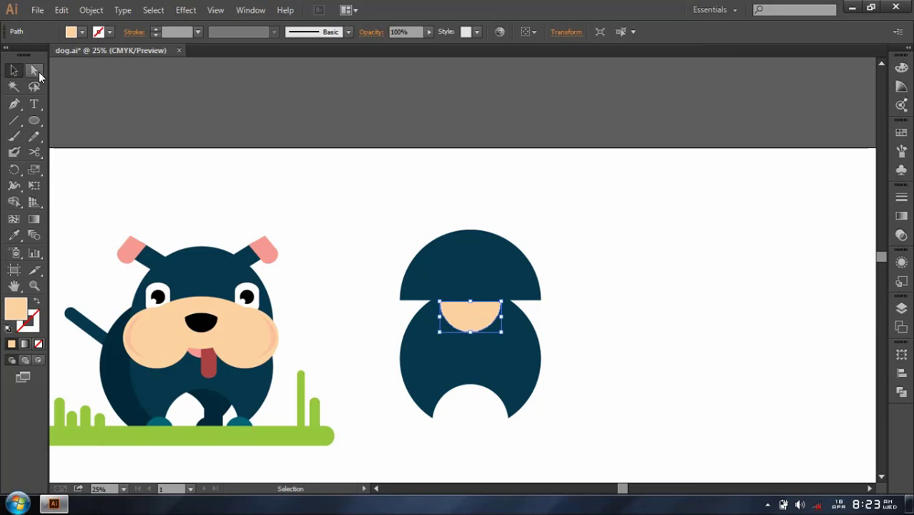
# Paste a smaller copy in front and fill it with the nose's black as the mouth.
pyautogui.click(63, 10)
pyautogui.click(62, 10)
pyautogui.click(96, 105)
pyautogui.moveTo(498, 308); pyautogui.dragTo(501, 300)
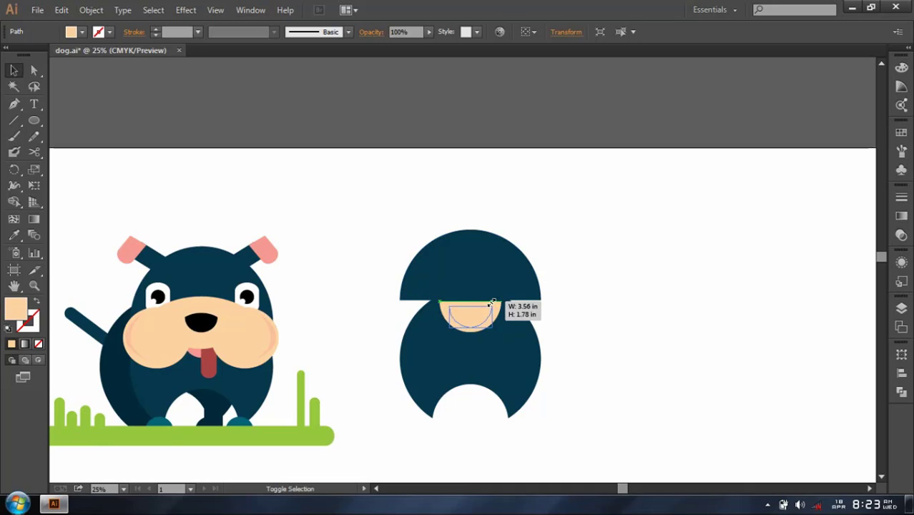
pyautogui.moveTo(497, 303); pyautogui.dragTo(481, 299)
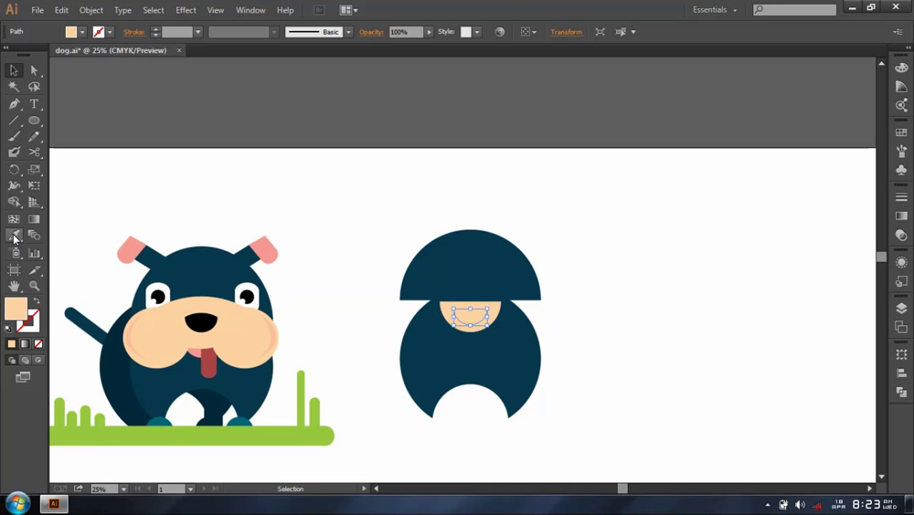
pyautogui.click(14, 237)
pyautogui.click(201, 321)
pyautogui.click(14, 71)
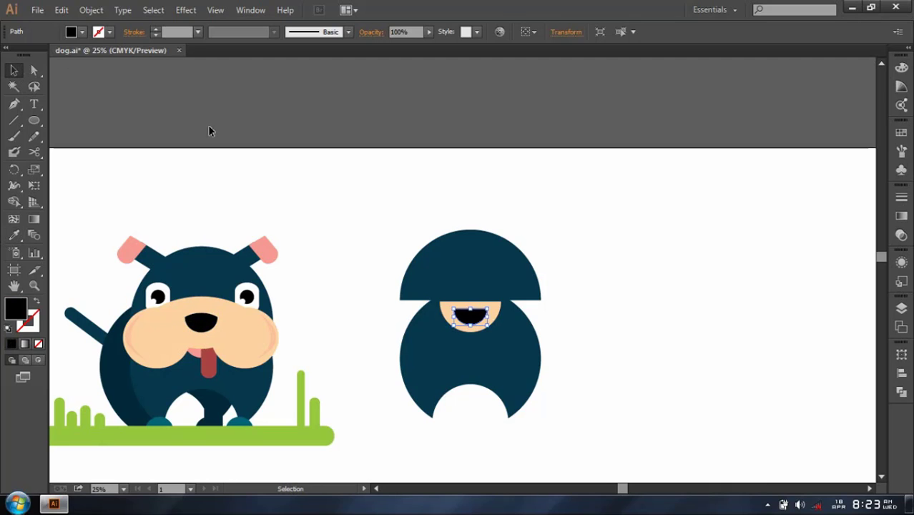
pyautogui.click(208, 131)
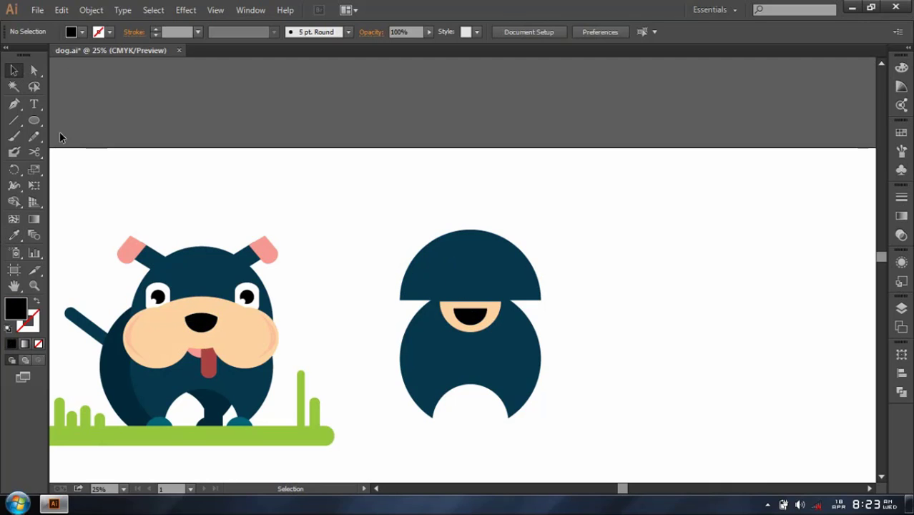
pyautogui.click(34, 120)
# Draw cheek circles beside the mouth and fill them with the muzzle's peach.
pyautogui.moveTo(392, 296); pyautogui.dragTo(444, 349)
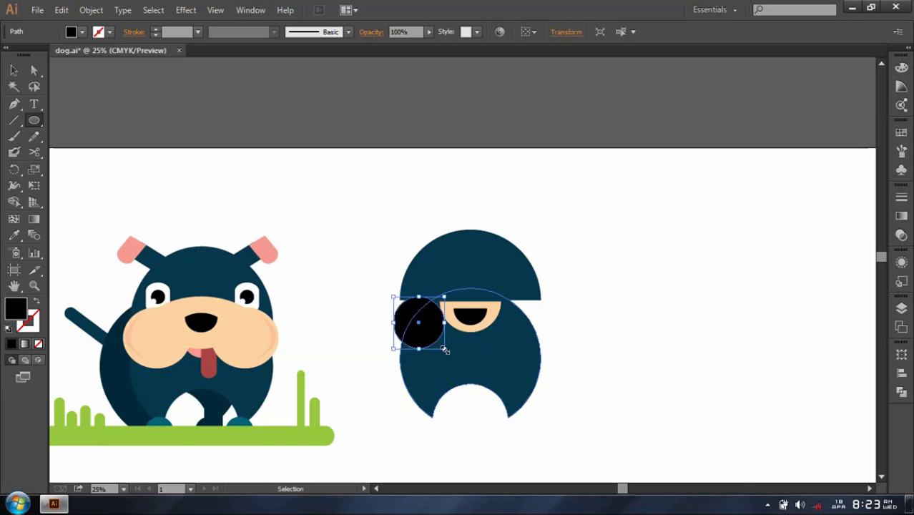
pyautogui.hotkey('ctrl', 'z')
pyautogui.moveTo(400, 300)
pyautogui.mouseDown()
pyautogui.moveTo(465, 365)
pyautogui.moveTo(420, 324)
pyautogui.moveTo(519, 333)
pyautogui.moveTo(508, 323)
pyautogui.mouseUp()
pyautogui.press('v')
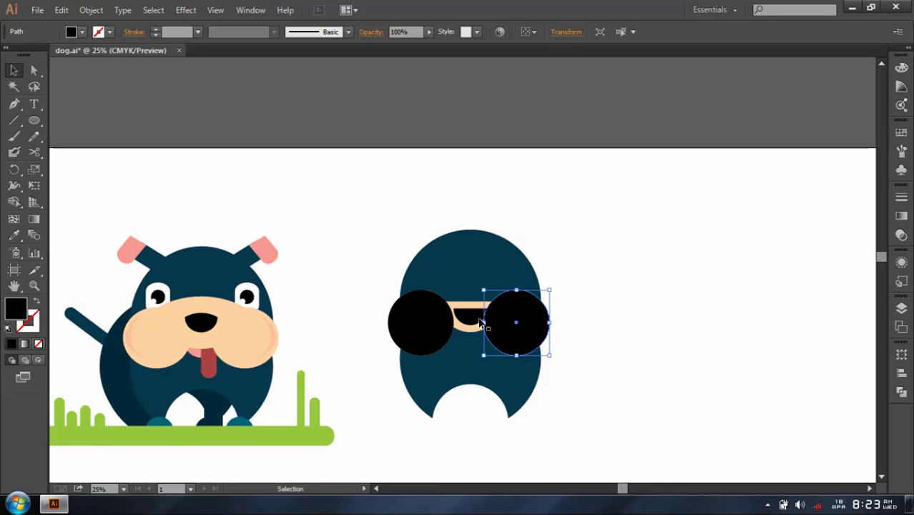
pyautogui.keyDown('shift'); pyautogui.click(430, 321); pyautogui.keyUp('shift')
pyautogui.click(16, 238)
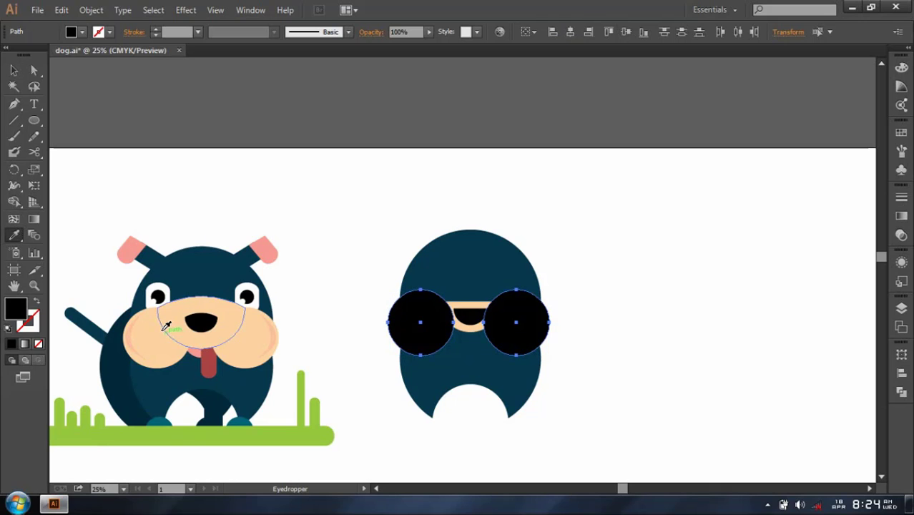
pyautogui.click(163, 318)
pyautogui.click(11, 71)
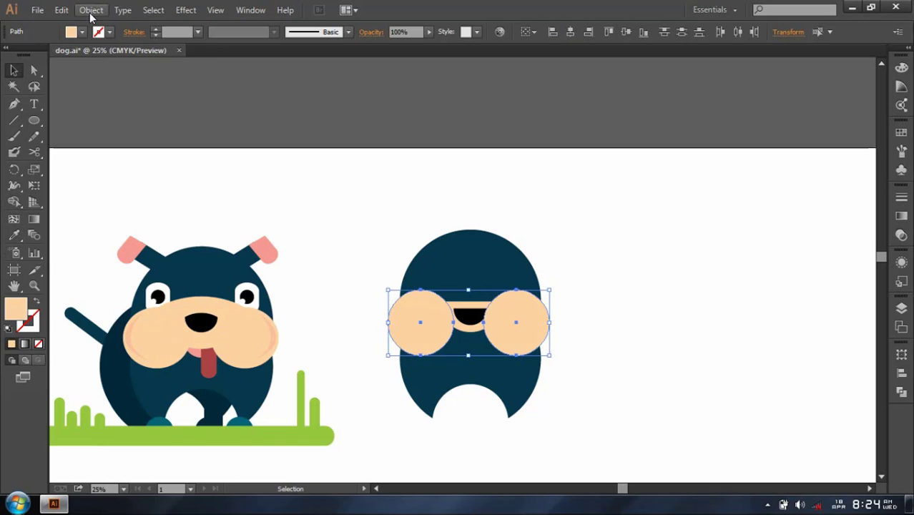
# Cut the peach cheeks and paste them behind the dome of the head.
pyautogui.click(63, 10)
pyautogui.click(79, 60)
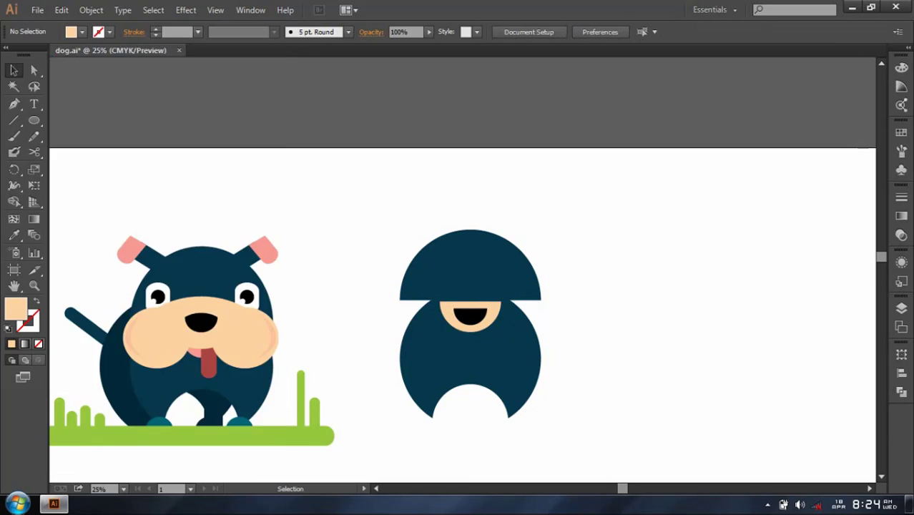
pyautogui.click(62, 10)
pyautogui.click(535, 294)
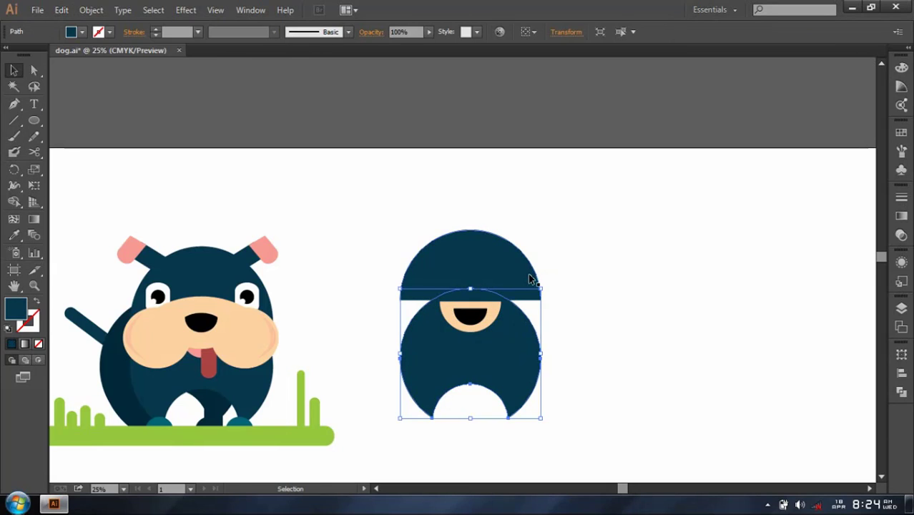
pyautogui.click(527, 284)
pyautogui.click(82, 10)
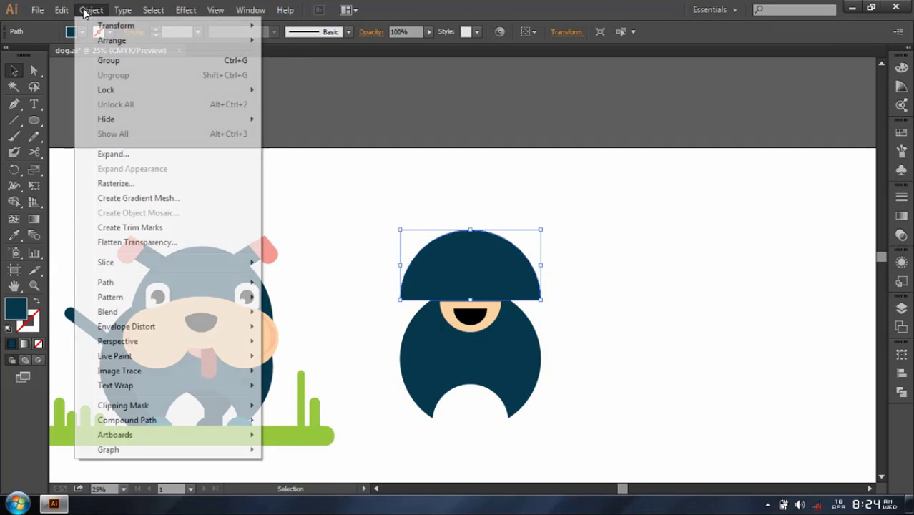
pyautogui.moveTo(62, 10)
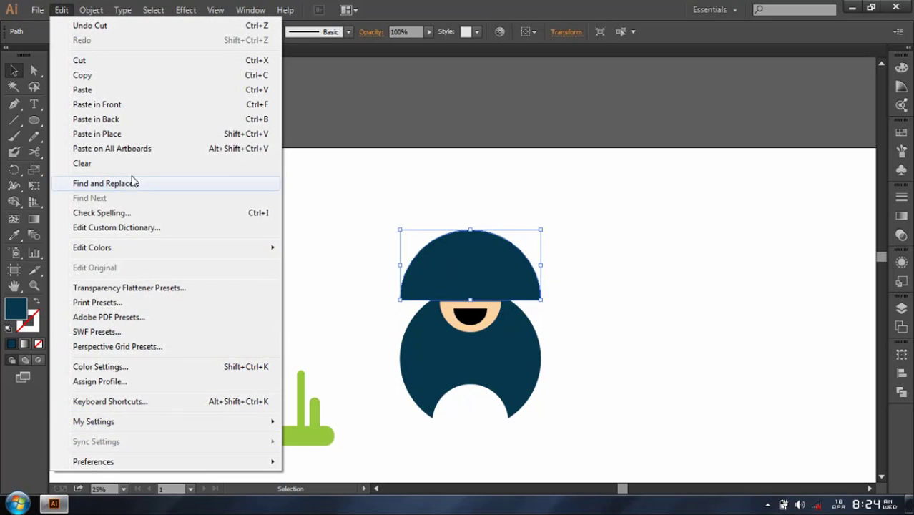
pyautogui.click(106, 121)
pyautogui.click(612, 226)
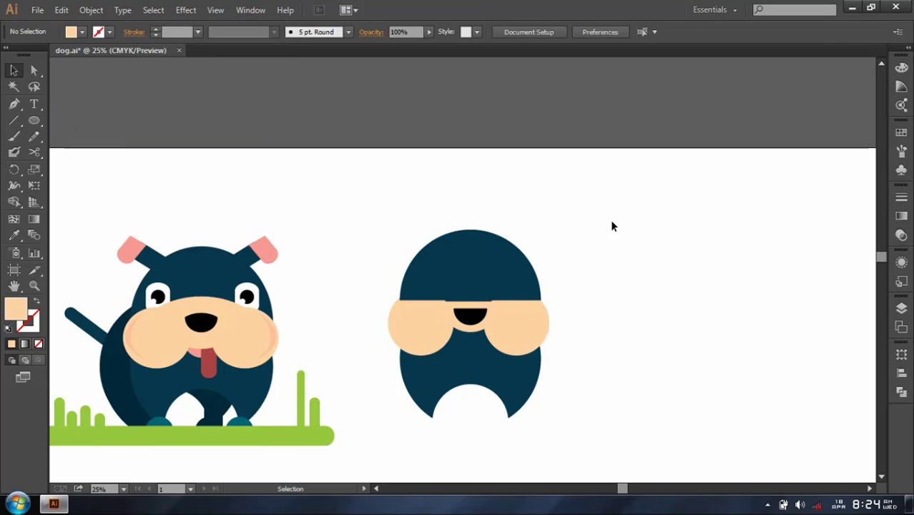
# Delete and restore the dome, then select the peach half-circle behind the mouth.
pyautogui.click(498, 285)
pyautogui.press('Delete')
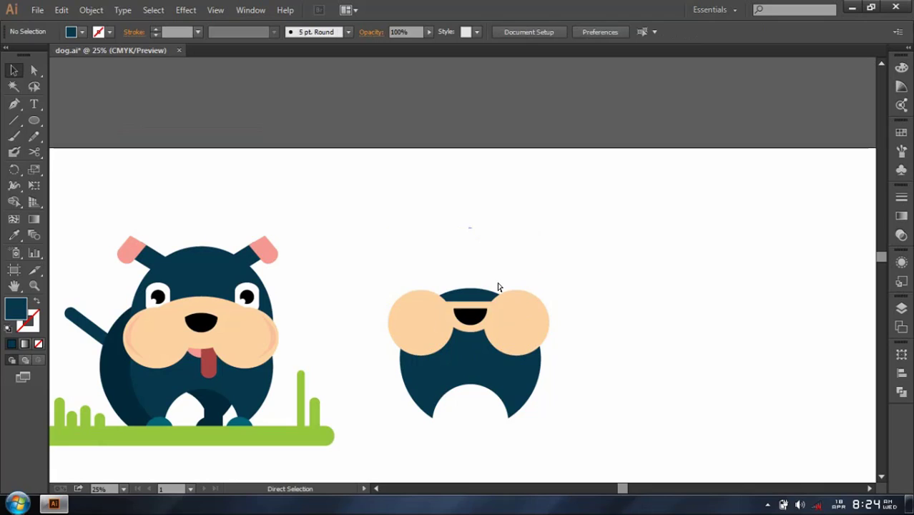
pyautogui.click(487, 294)
pyautogui.press('a')
pyautogui.moveTo(488, 287); pyautogui.dragTo(489, 229)
pyautogui.press('v')
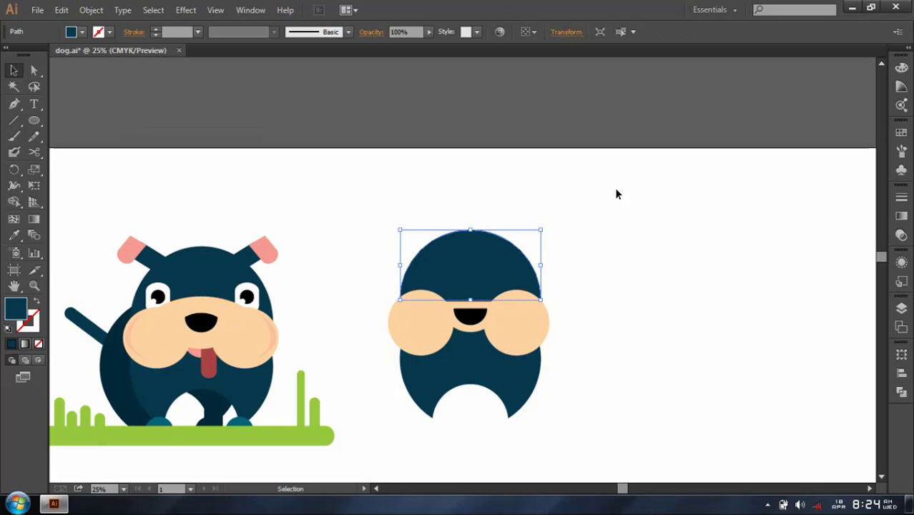
pyautogui.click(624, 212)
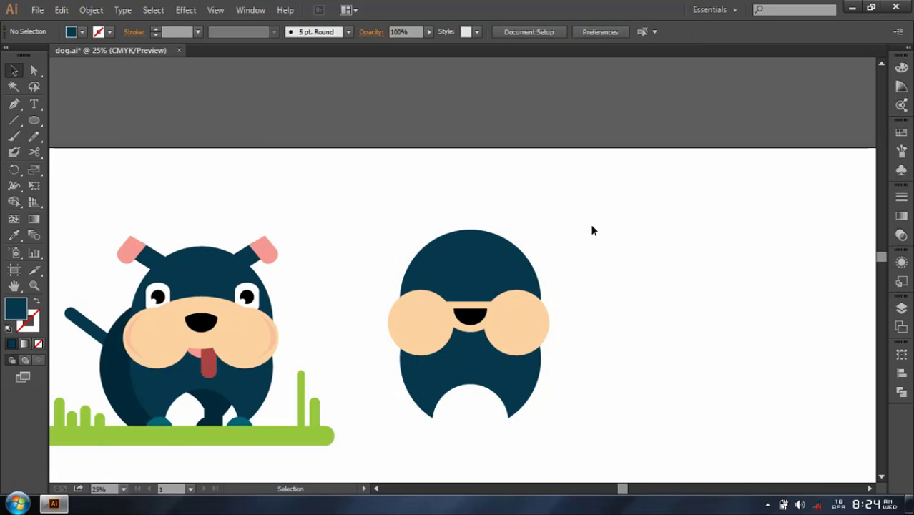
pyautogui.click(468, 333)
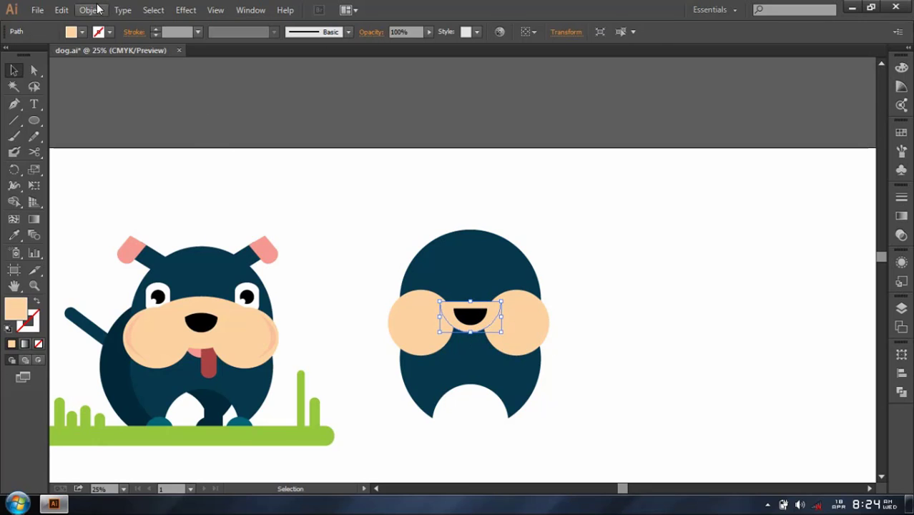
# Paste a mouth copy behind the original, nudge it down, and colour it the left dog's pink.
pyautogui.click(61, 10)
pyautogui.click(78, 75)
pyautogui.click(62, 10)
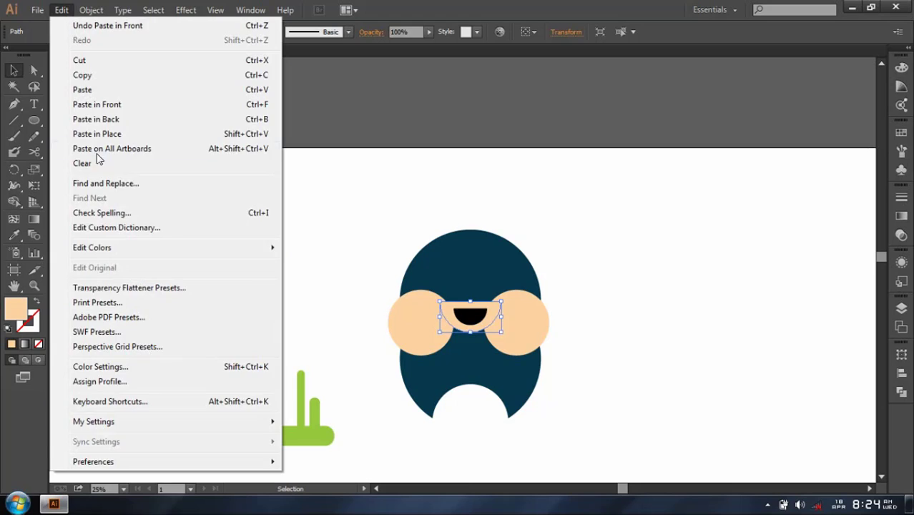
pyautogui.click(99, 119)
pyautogui.press('Down')
pyautogui.press('Down')
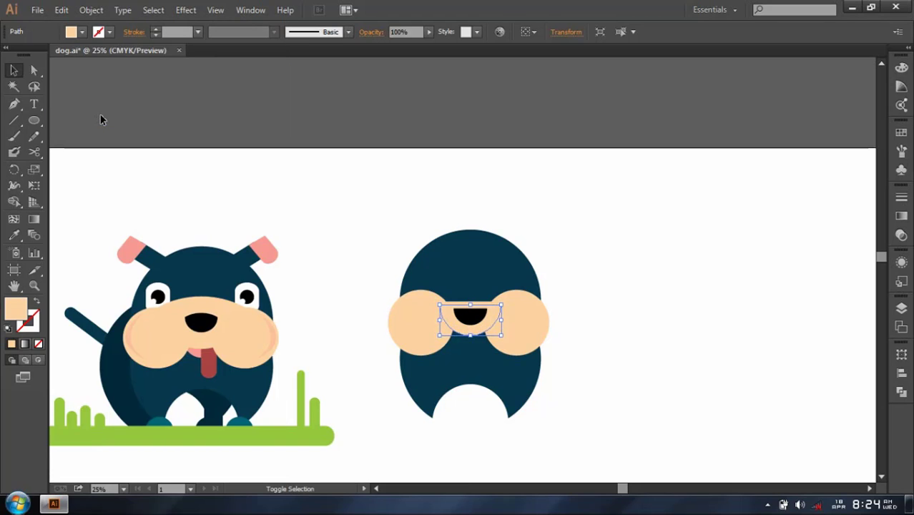
pyautogui.press('Down')
pyautogui.press('Down')
pyautogui.press('Down')
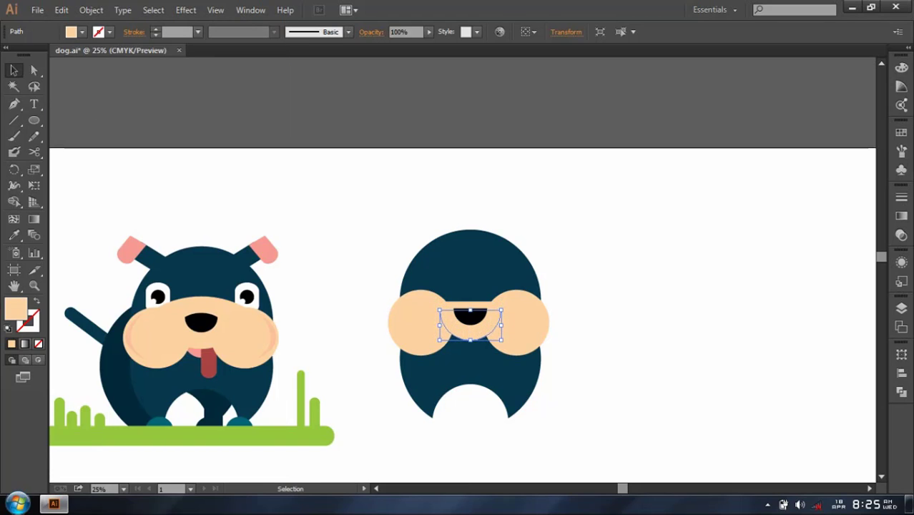
pyautogui.press('i')
pyautogui.click(199, 348)
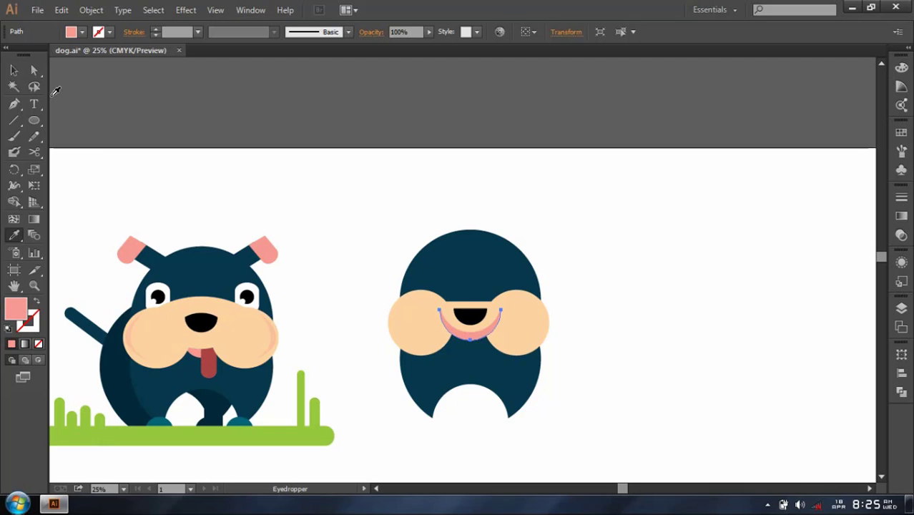
pyautogui.press('v')
# Scale and position the pink lining so it peeks out beneath the black mouth.
pyautogui.moveTo(501, 339); pyautogui.dragTo(488, 335)
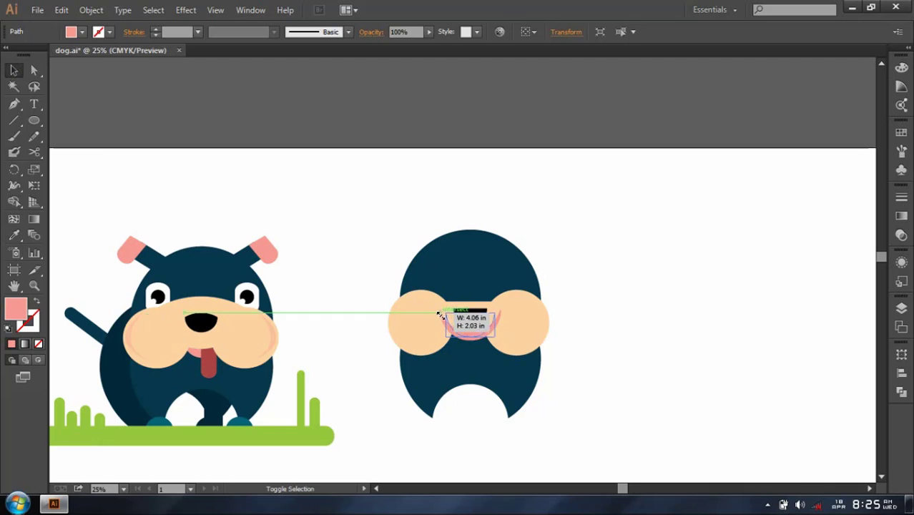
pyautogui.hotkey('ctrl', 'shift', '[')
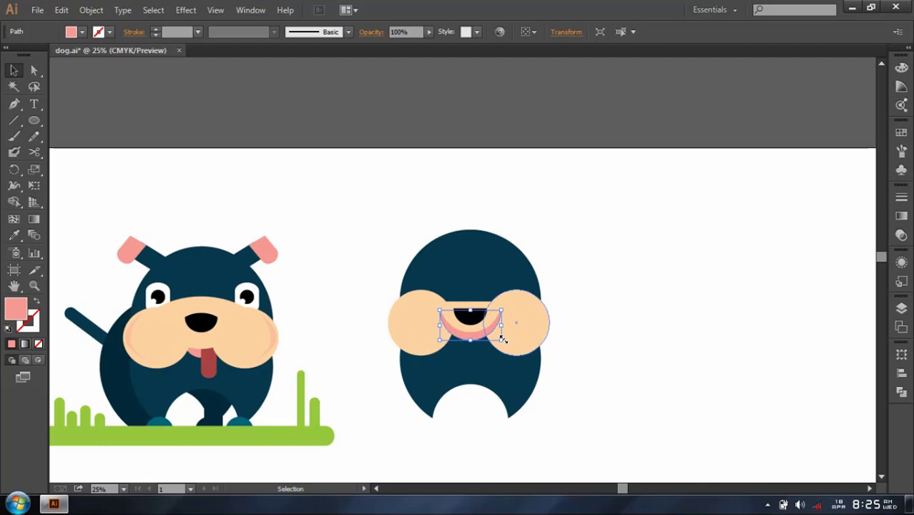
pyautogui.moveTo(485, 322); pyautogui.dragTo(487, 329)
pyautogui.hotkey('shift', 'Up')
pyautogui.hotkey('shift', 'Up')
pyautogui.hotkey('shift', 'Up')
pyautogui.moveTo(441, 313); pyautogui.dragTo(469, 339)
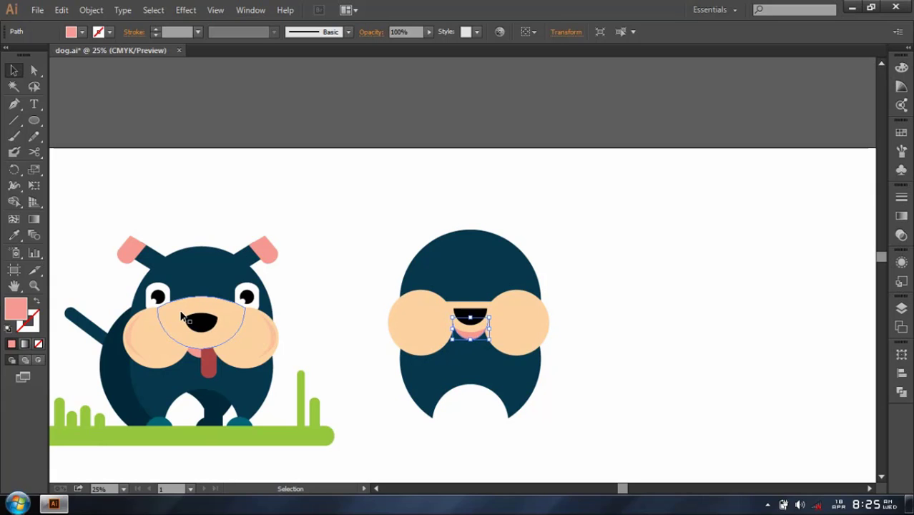
pyautogui.click(660, 256)
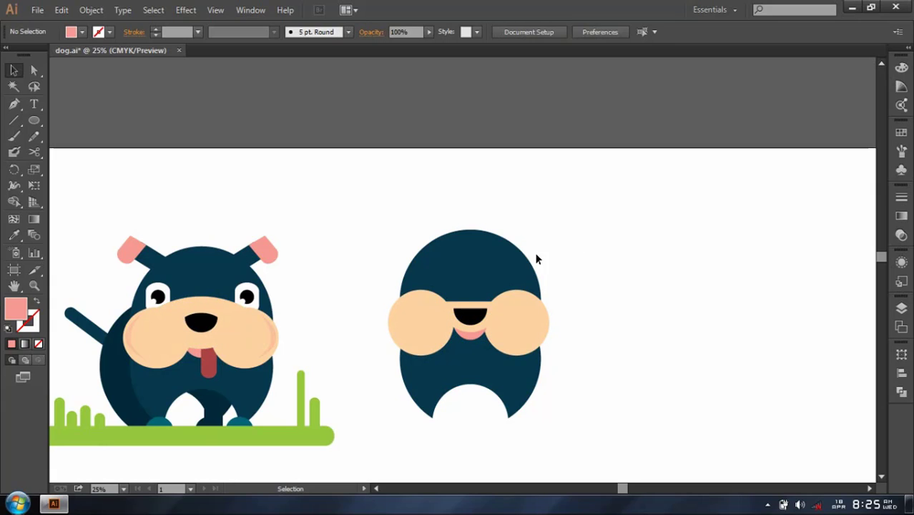
# Draw a tall rounded rectangle beside the dog and round its bottom corners into a semicircle.
pyautogui.moveTo(32, 123); pyautogui.dragTo(70, 131)
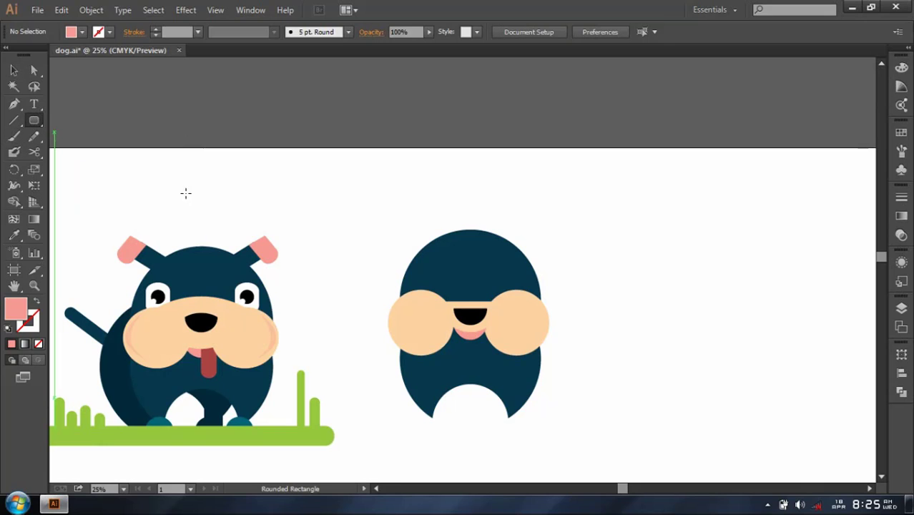
pyautogui.moveTo(655, 276); pyautogui.dragTo(678, 326)
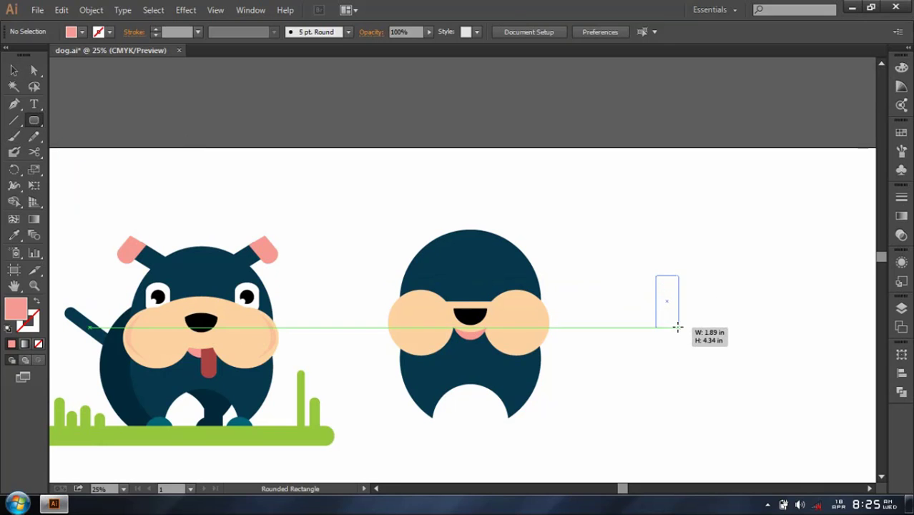
pyautogui.click(34, 70)
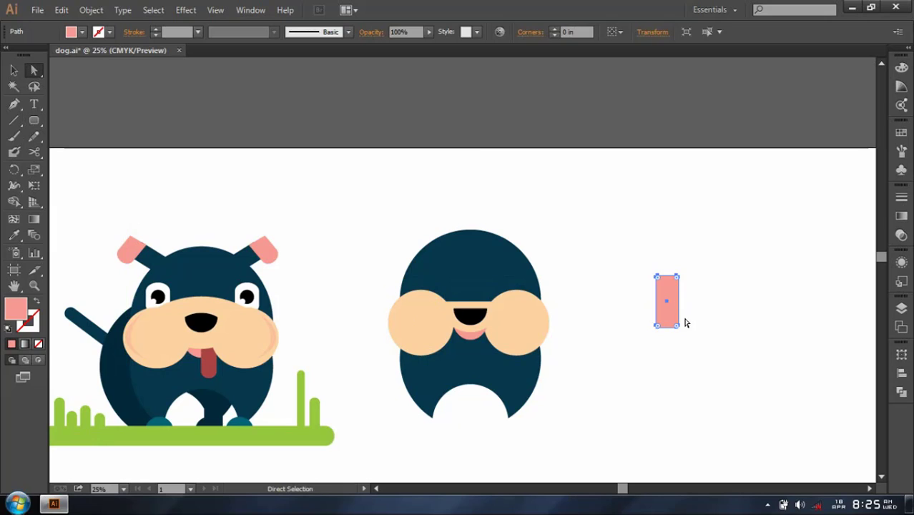
pyautogui.click(661, 349)
pyautogui.moveTo(636, 331); pyautogui.dragTo(717, 309)
pyautogui.moveTo(660, 321)
pyautogui.mouseDown()
pyautogui.moveTo(685, 317)
pyautogui.moveTo(485, 323)
pyautogui.moveTo(483, 352)
pyautogui.moveTo(483, 338)
pyautogui.mouseUp()
pyautogui.click(685, 316)
pyautogui.press('v')
# Colour the tongue with the left dog's tongue red and stack it behind the mouth lining.
pyautogui.press('i')
pyautogui.click(209, 359)
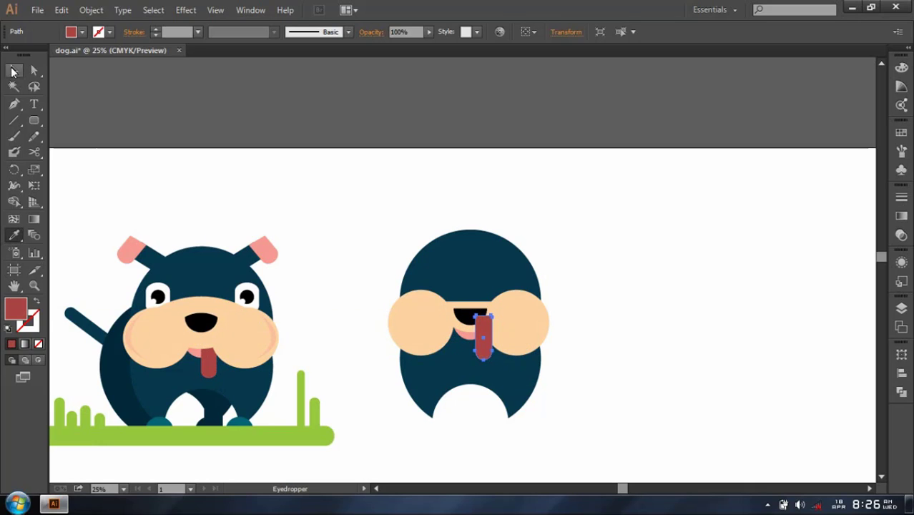
pyautogui.click(13, 70)
pyautogui.press('Delete')
pyautogui.click(474, 339)
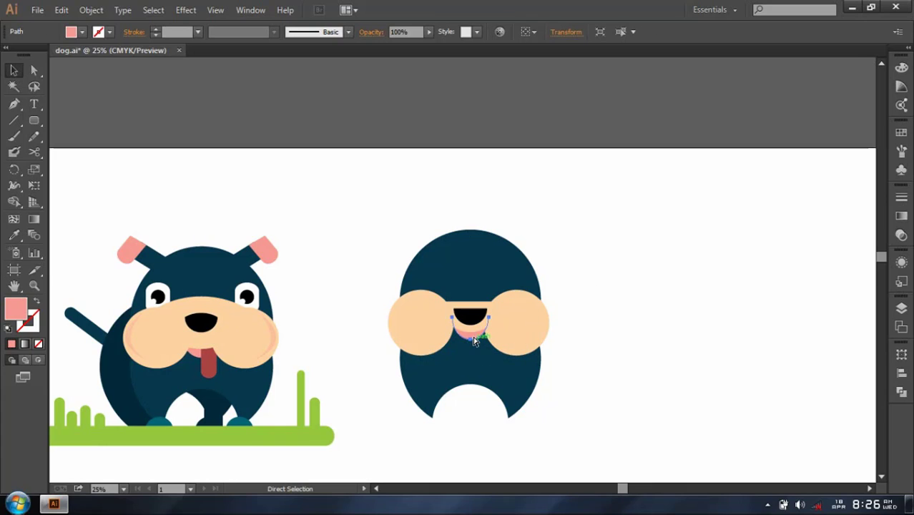
pyautogui.hotkey('ctrl', 'z')
pyautogui.click(620, 346)
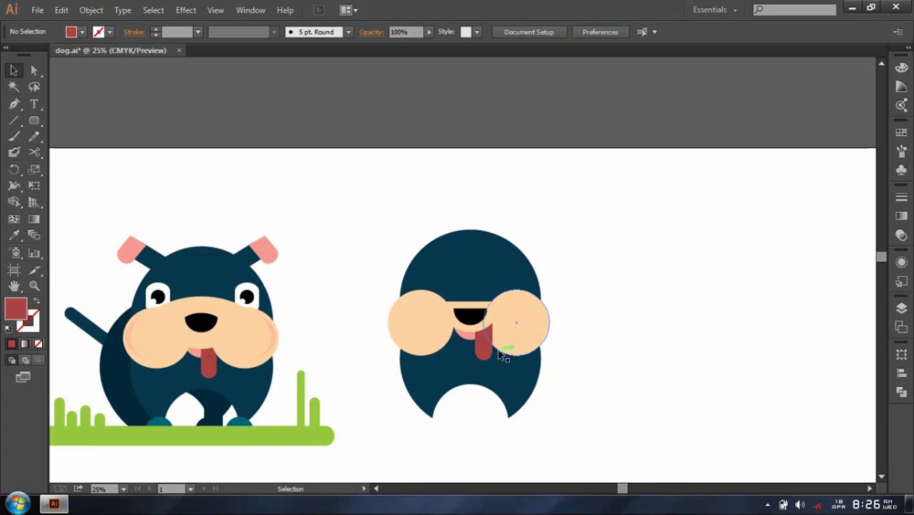
# Bring both cheek circles back in front of the tongue.
pyautogui.click(493, 346)
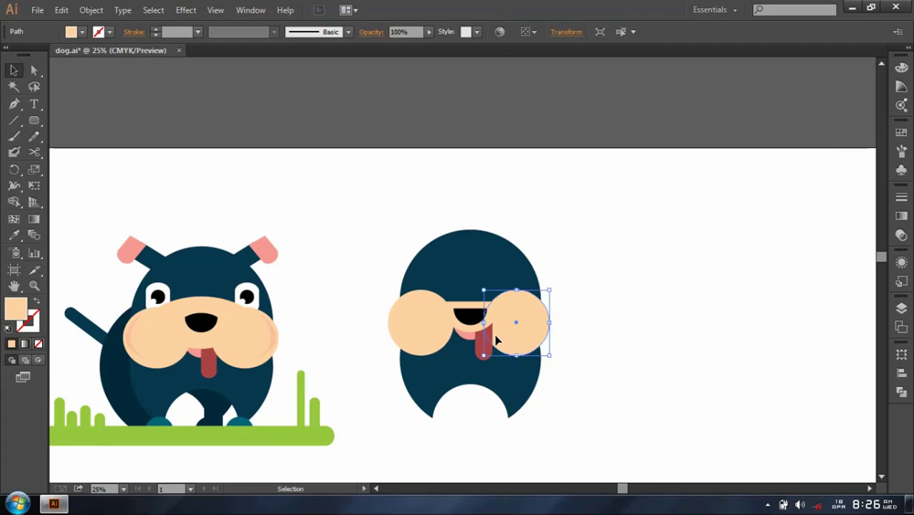
pyautogui.click(429, 337)
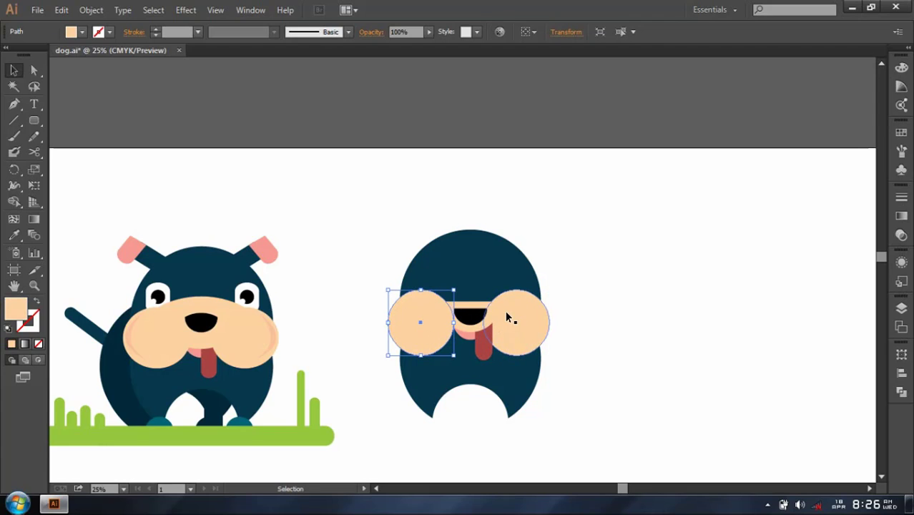
pyautogui.keyDown('shift'); pyautogui.click(508, 317); pyautogui.keyUp('shift')
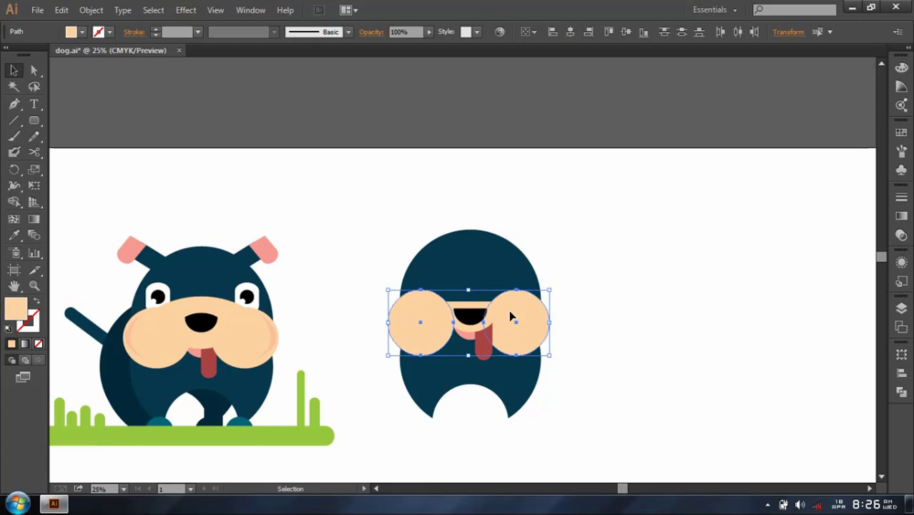
pyautogui.press('a')
pyautogui.press('Delete')
pyautogui.press('v')
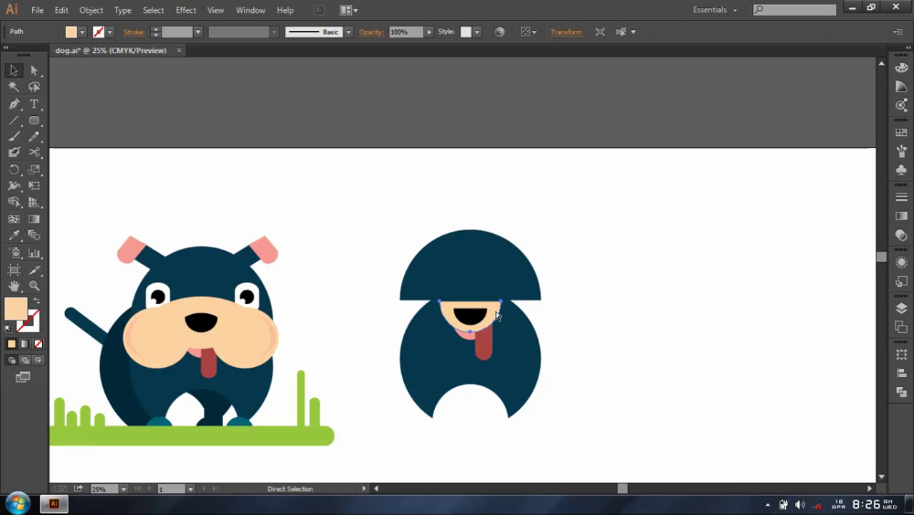
pyautogui.hotkey('ctrl', 'z')
pyautogui.click(673, 345)
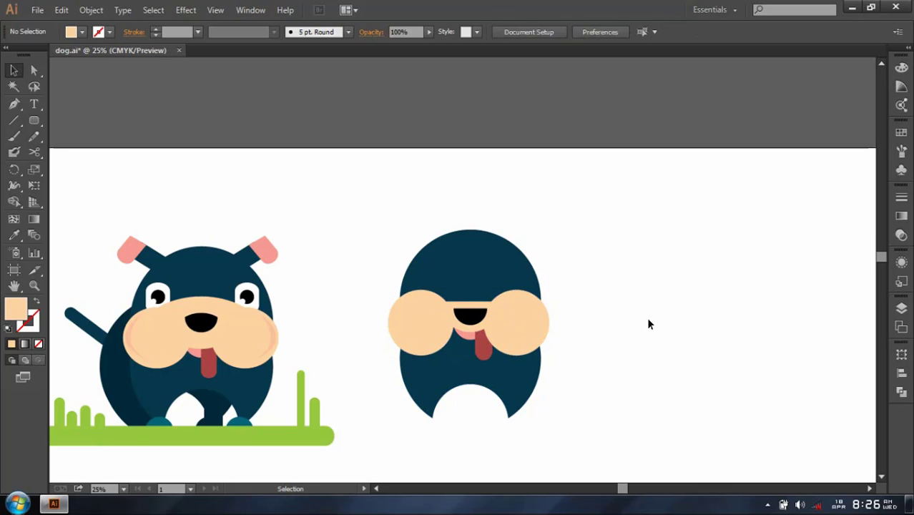
# Nudge the tongue slightly left and make it a little narrower.
pyautogui.click(477, 340)
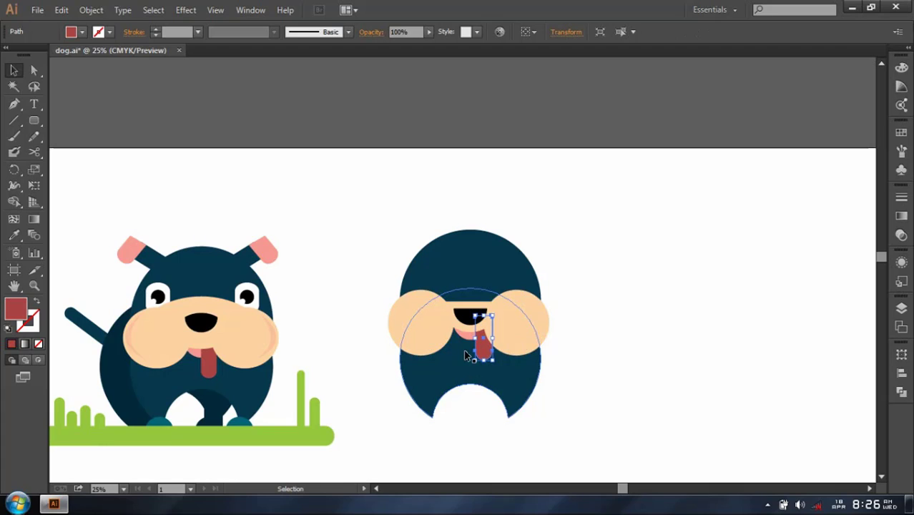
pyautogui.hotkey('shift', 'Left')
pyautogui.hotkey('shift', 'Left')
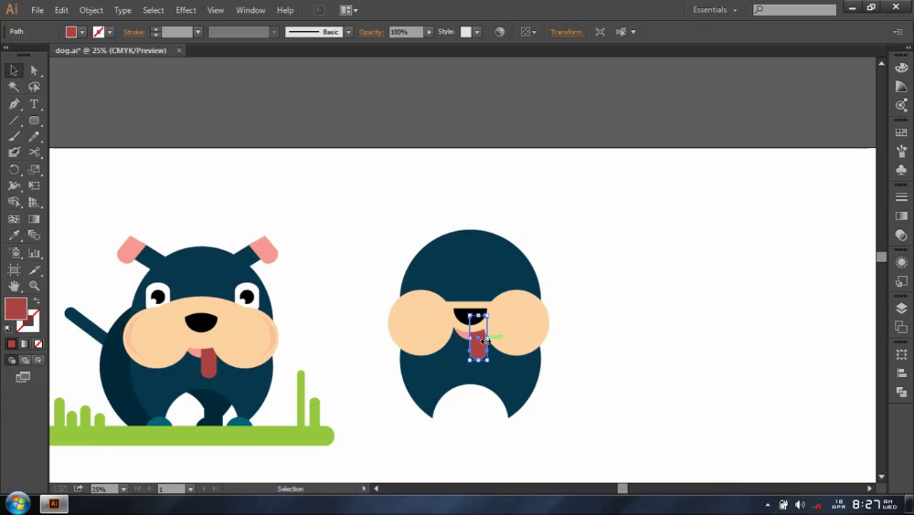
pyautogui.moveTo(486, 337); pyautogui.dragTo(489, 337)
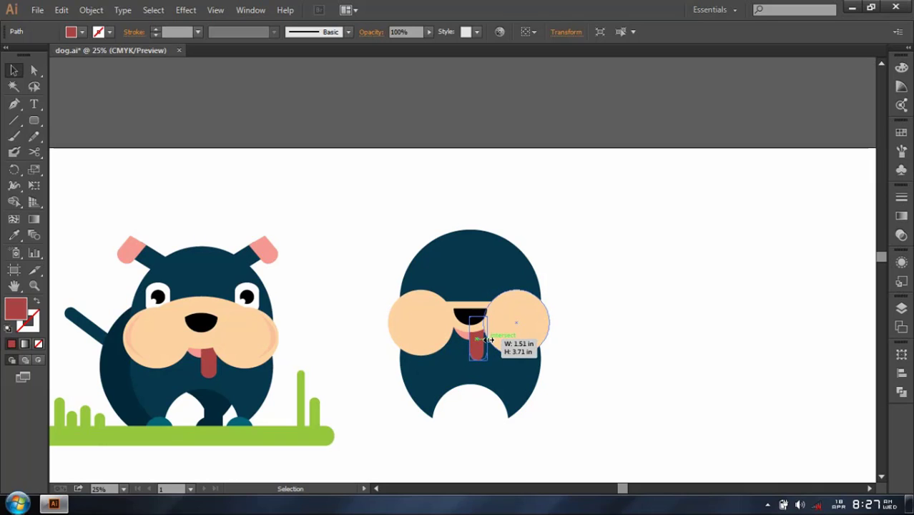
pyautogui.click(637, 406)
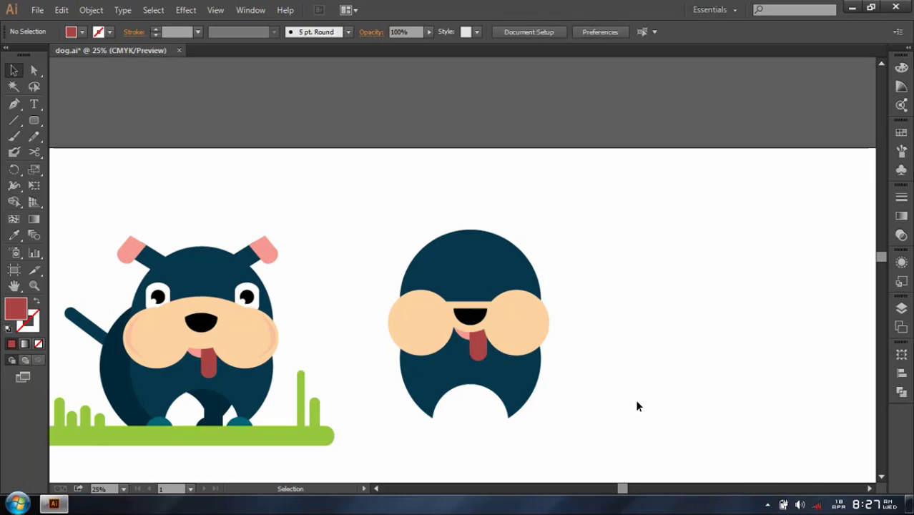
# Draw a small rounded rectangle on the upper head and fill it white from the left dog's eye.
pyautogui.click(41, 118)
pyautogui.moveTo(418, 266); pyautogui.dragTo(437, 293)
pyautogui.click(13, 234)
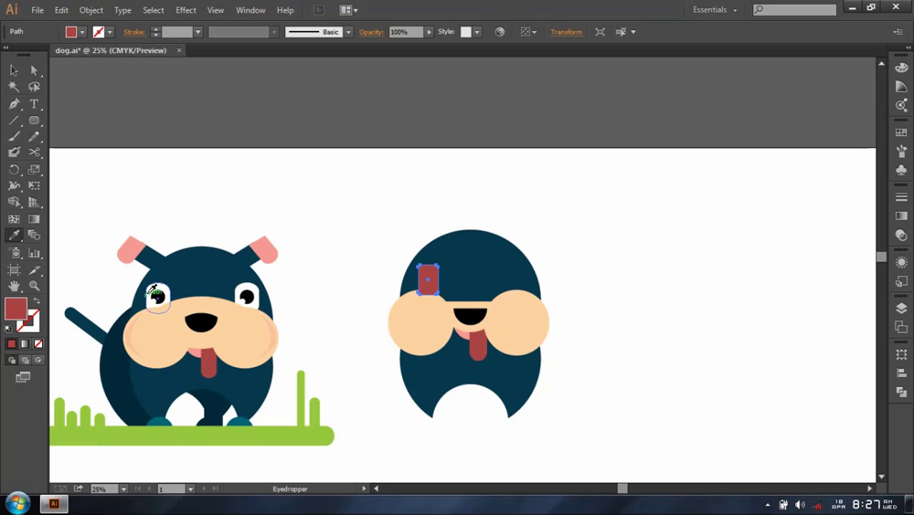
pyautogui.click(152, 297)
pyautogui.click(15, 70)
pyautogui.hotkey('ctrl', 'shift', 'a')
# Increase the white eye shape's corner radius into a rounded pill.
pyautogui.moveTo(29, 120); pyautogui.dragTo(76, 124)
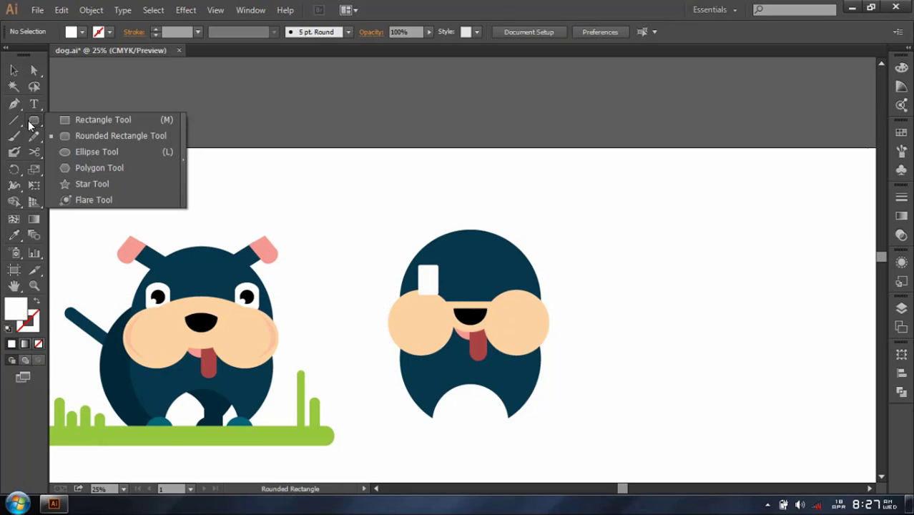
pyautogui.press('v')
pyautogui.click(443, 275)
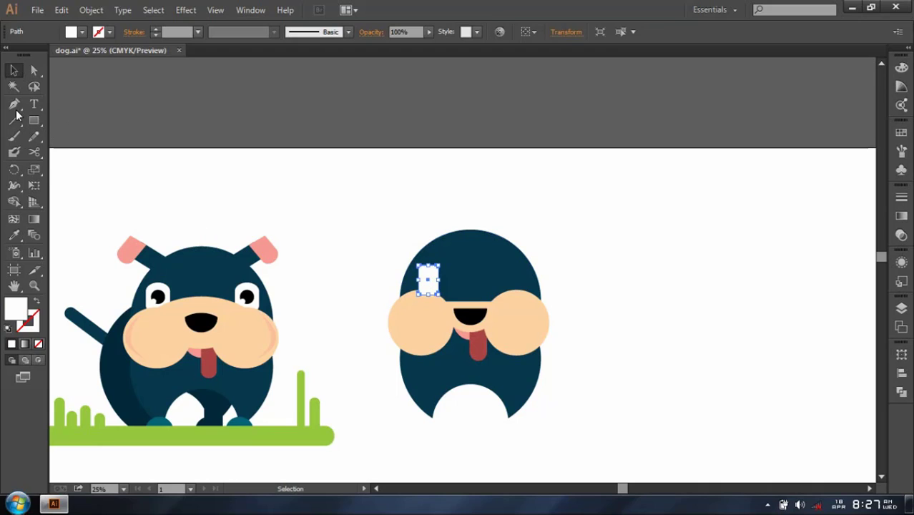
pyautogui.press('a')
pyautogui.moveTo(438, 273); pyautogui.dragTo(439, 282)
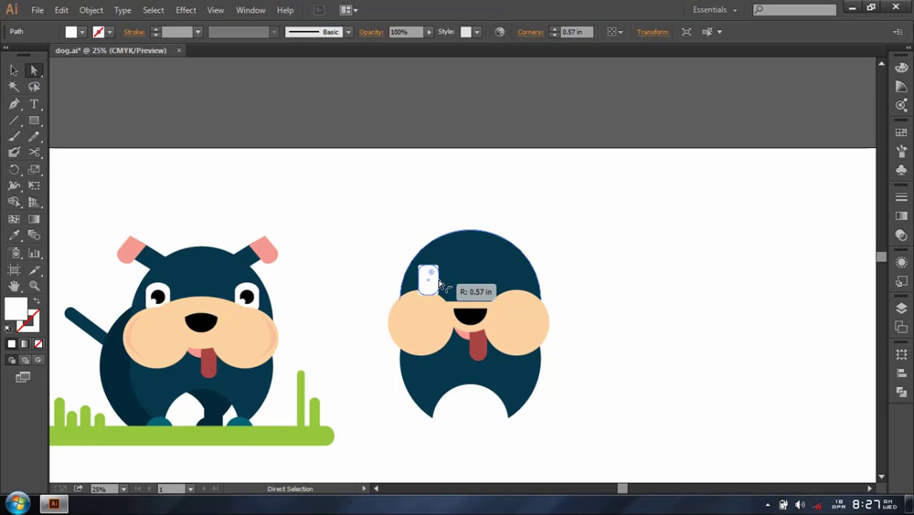
pyautogui.moveTo(439, 282); pyautogui.dragTo(439, 282)
pyautogui.click(543, 239)
pyautogui.click(425, 276)
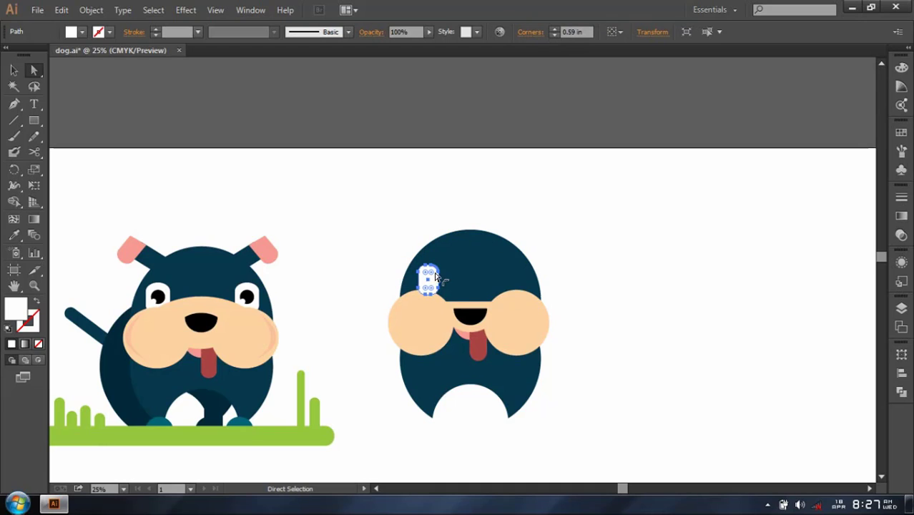
pyautogui.click(149, 166)
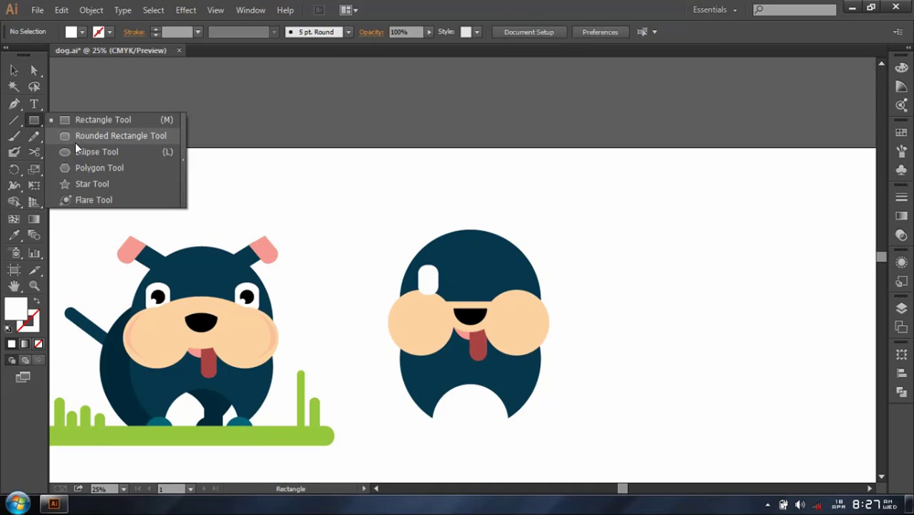
# Add a black pupil circle over the white eye and shrink it about its centre.
pyautogui.moveTo(34, 120); pyautogui.dragTo(80, 151)
pyautogui.moveTo(419, 272); pyautogui.dragTo(433, 288)
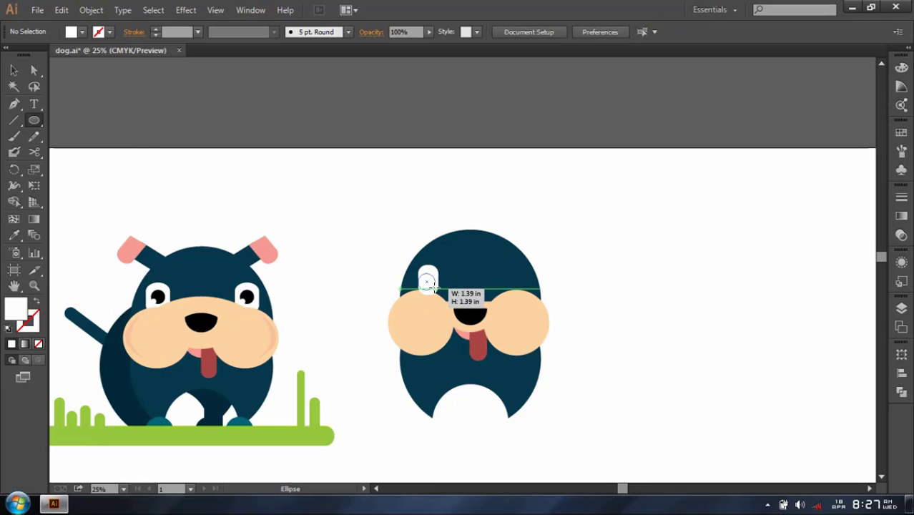
pyautogui.click(14, 236)
pyautogui.click(158, 295)
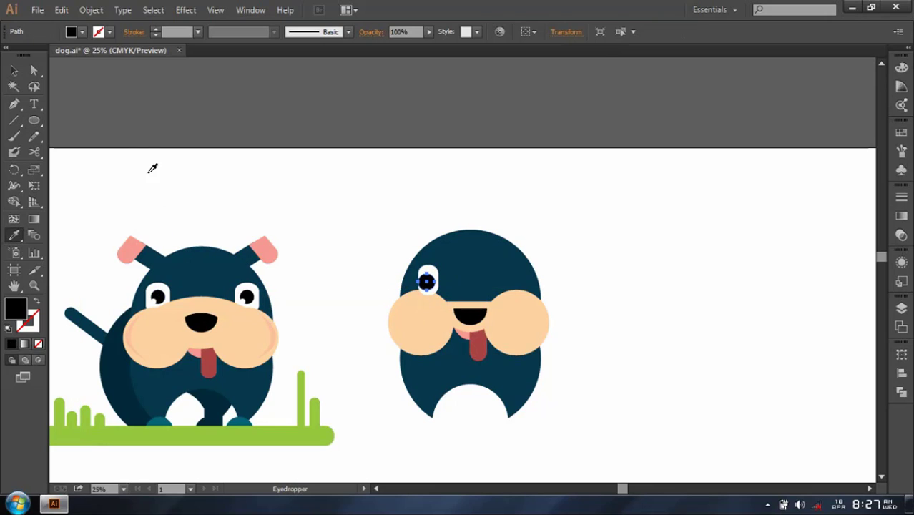
pyautogui.click(17, 73)
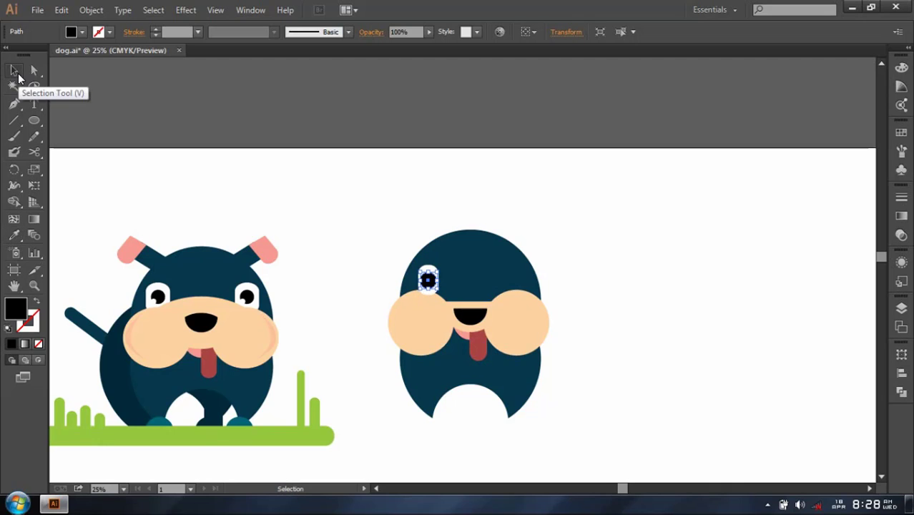
pyautogui.hotkey('ctrl', '=')
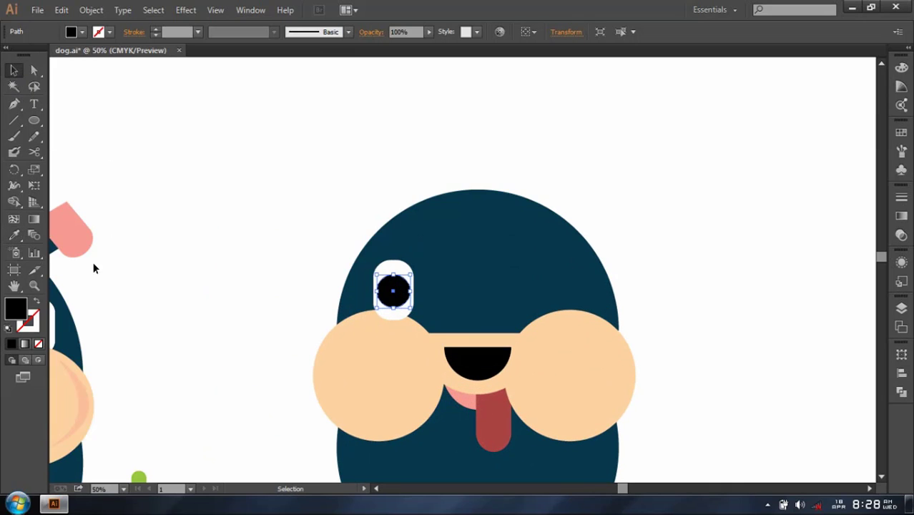
pyautogui.moveTo(411, 308); pyautogui.dragTo(408, 305)
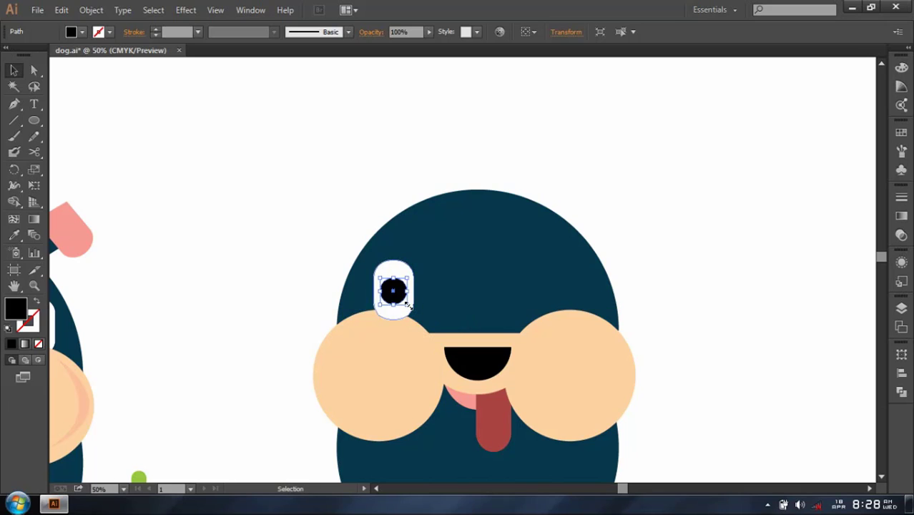
# Paste a copy of the pupil in front and shrink it into a small white highlight dot.
pyautogui.click(61, 10)
pyautogui.click(82, 74)
pyautogui.click(61, 10)
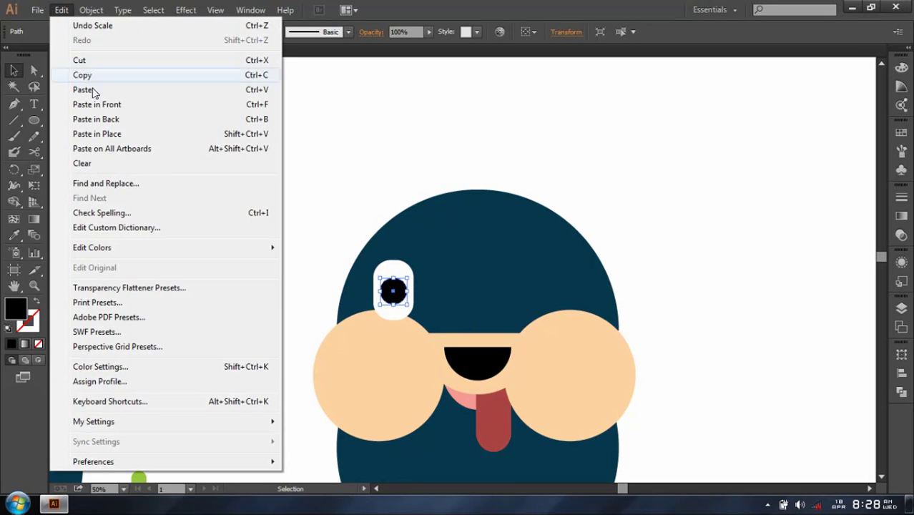
pyautogui.click(97, 105)
pyautogui.moveTo(409, 278); pyautogui.dragTo(398, 290)
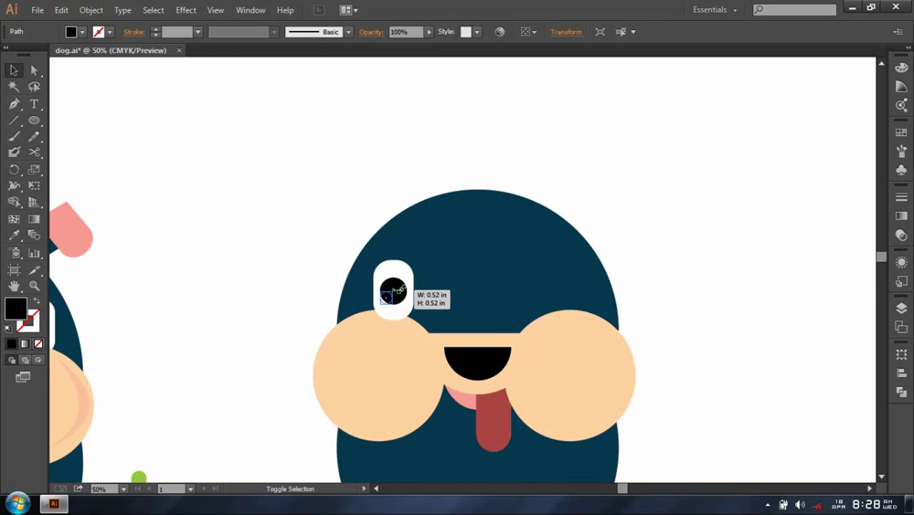
pyautogui.press('i')
pyautogui.click(401, 266)
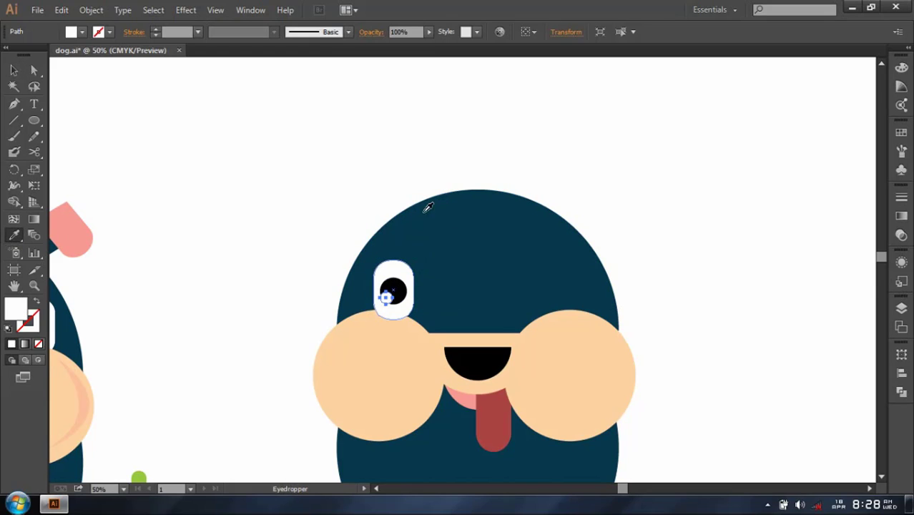
pyautogui.press('v')
# Group the eye, Alt-drag a copy to the right, and keep the head behind both eyes.
pyautogui.keyDown('shift'); pyautogui.click(404, 297); pyautogui.keyUp('shift')
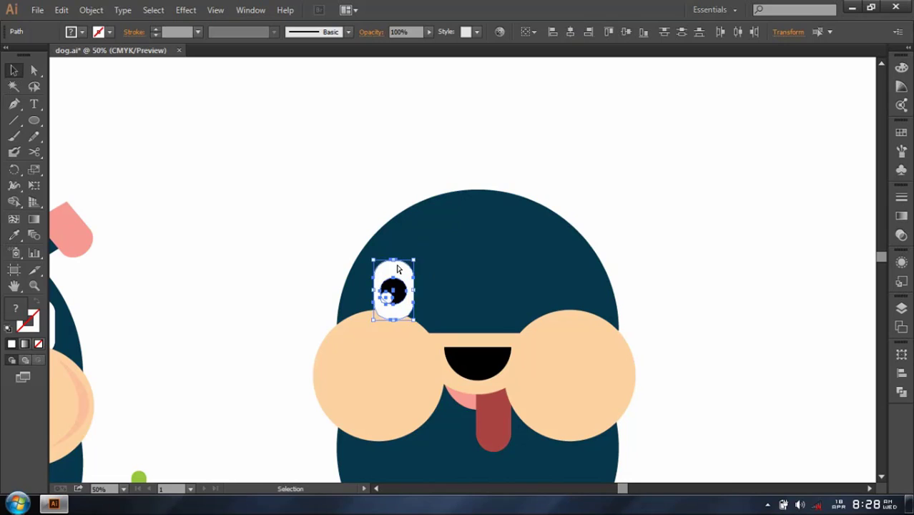
pyautogui.hotkey('ctrl', 'g')
pyautogui.moveTo(393, 295); pyautogui.dragTo(576, 294)
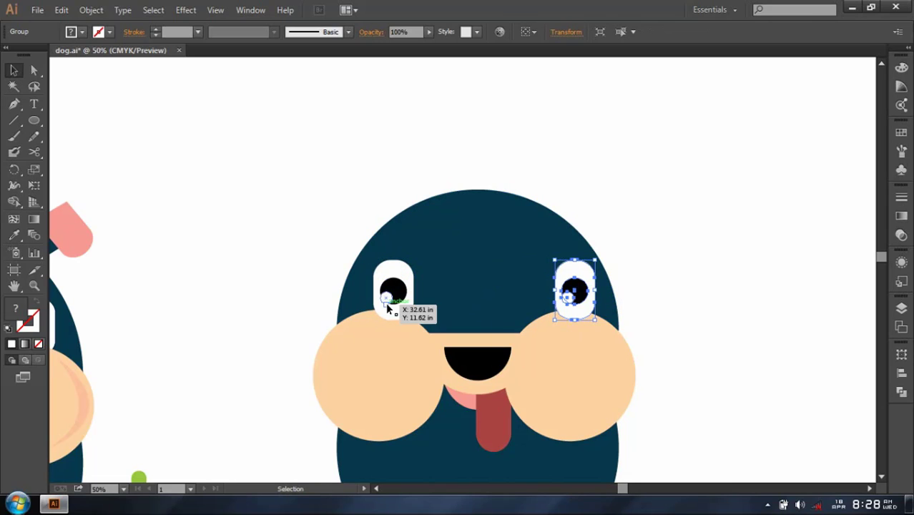
pyautogui.keyDown('shift'); pyautogui.click(403, 286); pyautogui.keyUp('shift')
pyautogui.hotkey('ctrl', 'shift', '[')
pyautogui.click(404, 272)
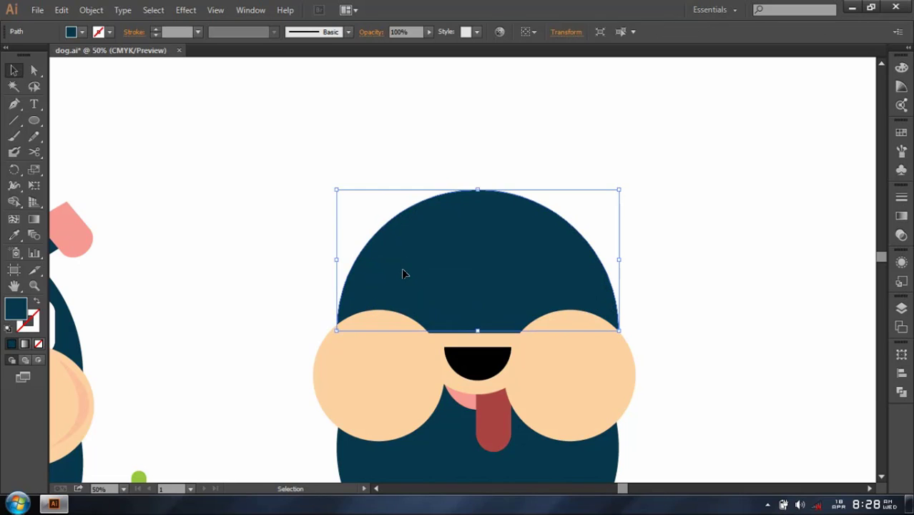
pyautogui.hotkey('ctrl', 'z')
pyautogui.hotkey('ctrl', 'z')
pyautogui.click(749, 328)
pyautogui.hotkey('ctrl', '-')
pyautogui.hotkey('ctrl', '-')
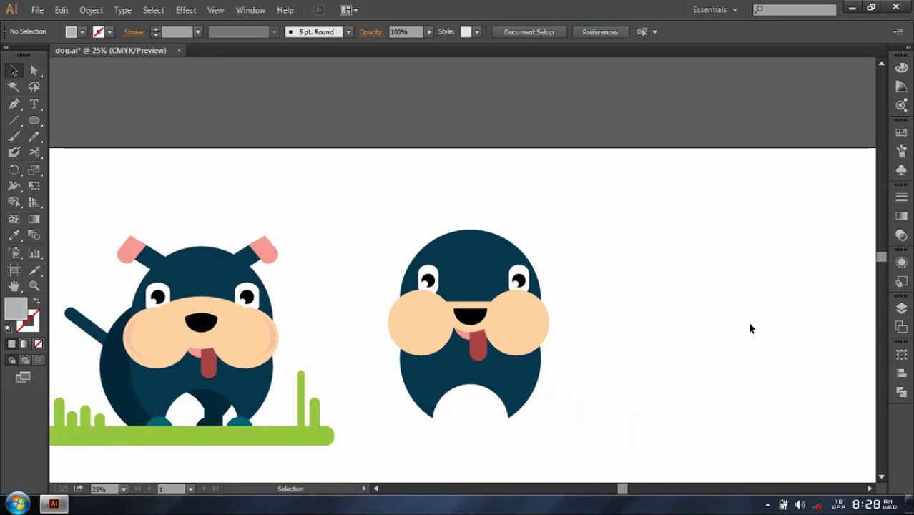
# Enlarge the second dog's mouth and nudge its left eye slightly.
pyautogui.click(486, 311)
pyautogui.keyDown('shift'); pyautogui.click(477, 319); pyautogui.keyUp('shift')
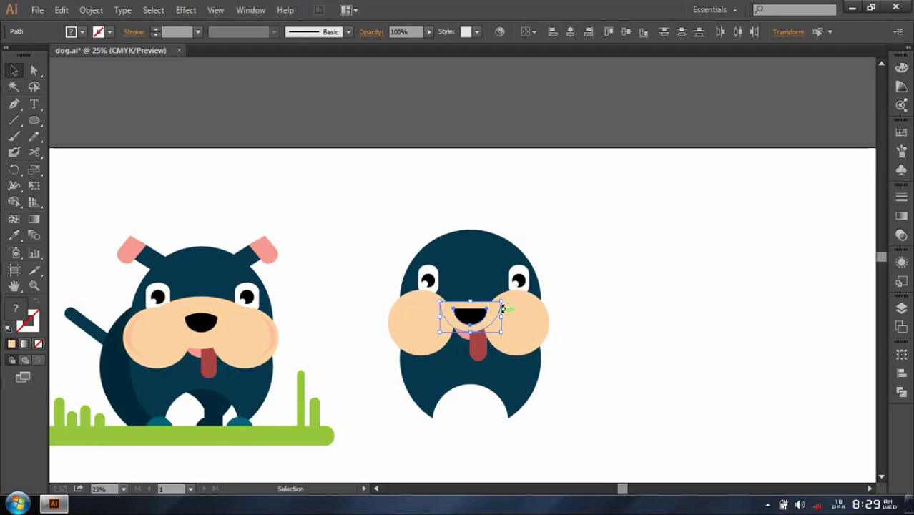
pyautogui.moveTo(501, 301); pyautogui.dragTo(528, 298)
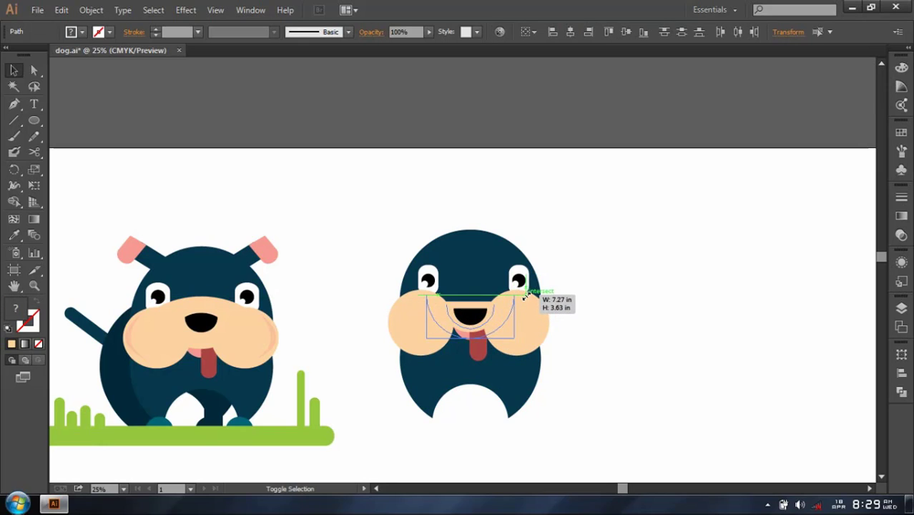
pyautogui.click(348, 291)
pyautogui.click(426, 284)
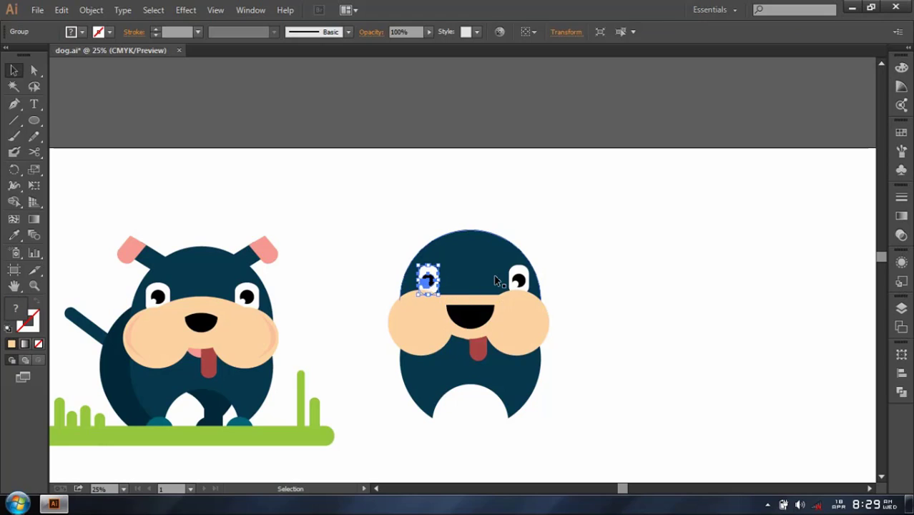
pyautogui.hotkey('shift', 'Right')
pyautogui.hotkey('shift', 'Right')
pyautogui.hotkey('shift', 'Right')
pyautogui.hotkey('shift', 'Right')
pyautogui.hotkey('shift', 'Right')
pyautogui.hotkey('shift', 'Left')
pyautogui.hotkey('shift', 'Left')
pyautogui.hotkey('shift', 'Left')
pyautogui.hotkey('shift', 'Left')
pyautogui.hotkey('shift', 'Left')
pyautogui.hotkey('shift', 'Left')
pyautogui.hotkey('shift', 'Left')
pyautogui.hotkey('shift', 'Left')
# Enlarge both cheek circles together about their centres.
pyautogui.click(502, 261)
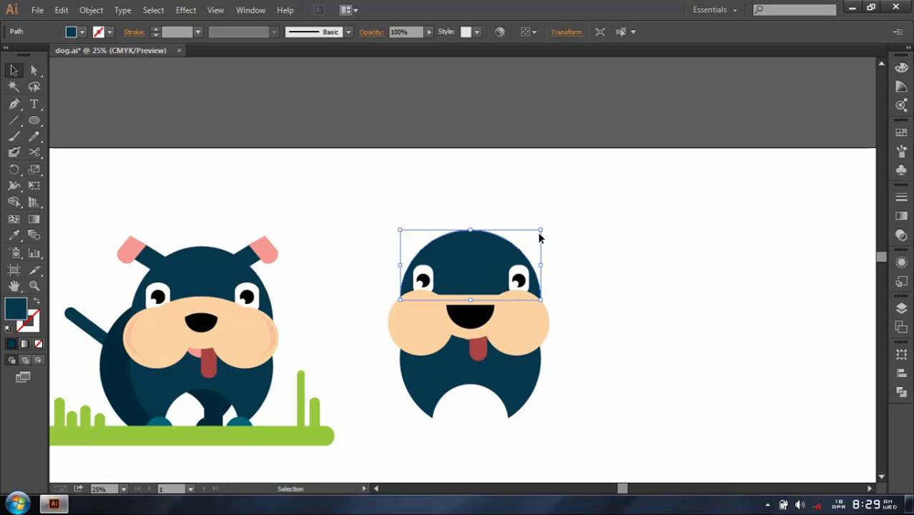
pyautogui.click(502, 327)
pyautogui.keyDown('shift'); pyautogui.click(429, 325); pyautogui.keyUp('shift')
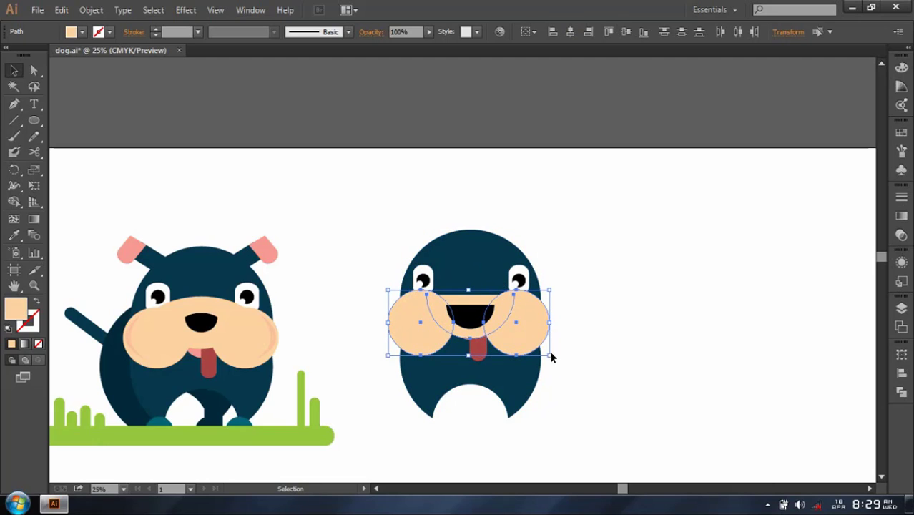
pyautogui.moveTo(550, 356)
pyautogui.mouseDown()
pyautogui.moveTo(556, 361)
pyautogui.moveTo(548, 358)
pyautogui.mouseUp()
pyautogui.click(358, 329)
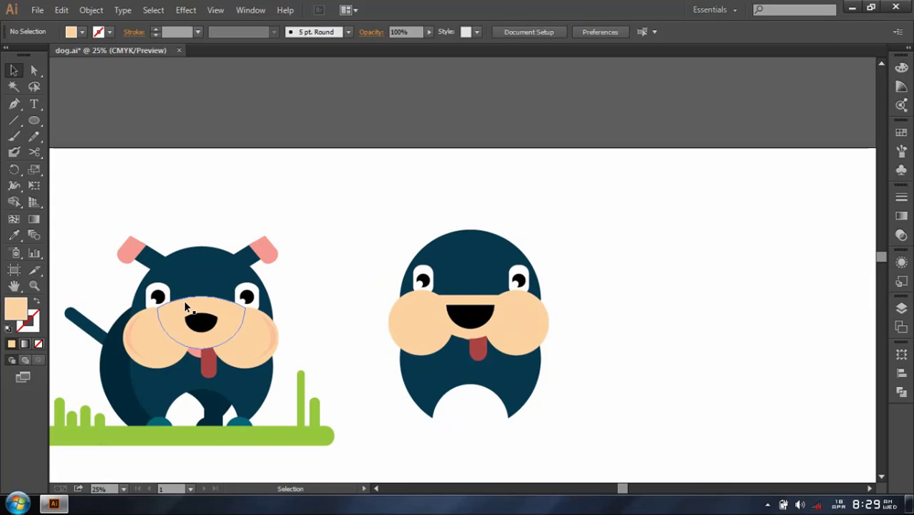
# Resize the mouth from its top edge and adjust the tongue's size.
pyautogui.click(468, 328)
pyautogui.moveTo(468, 294); pyautogui.dragTo(468, 303)
pyautogui.click(687, 326)
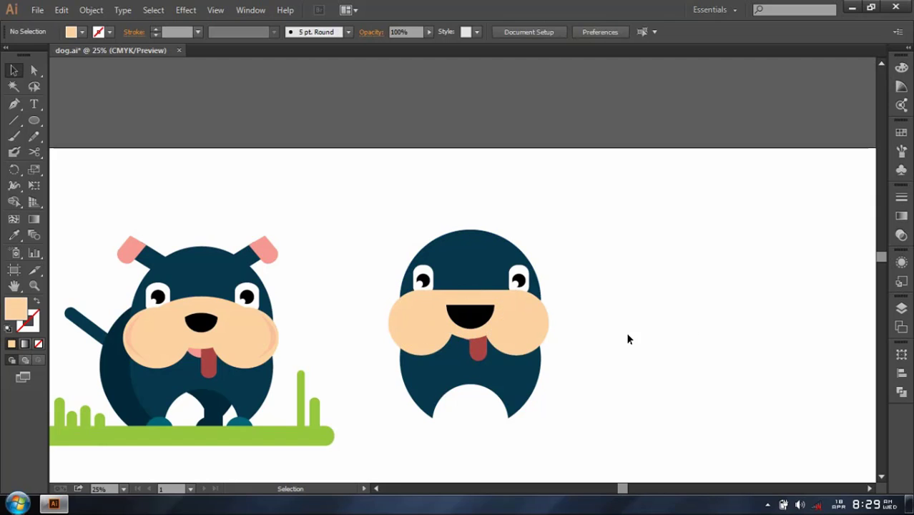
pyautogui.click(477, 350)
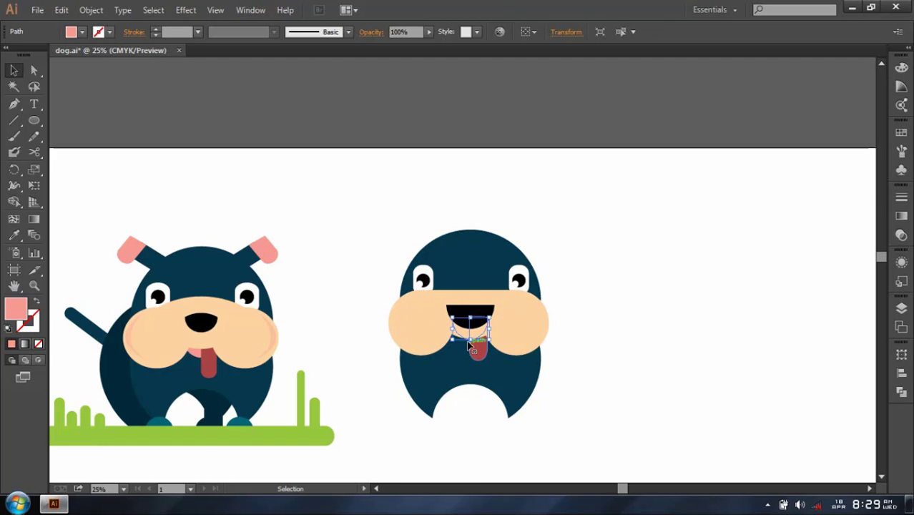
pyautogui.moveTo(477, 361)
pyautogui.mouseDown()
pyautogui.moveTo(469, 346)
pyautogui.moveTo(471, 357)
pyautogui.mouseUp()
pyautogui.click(632, 385)
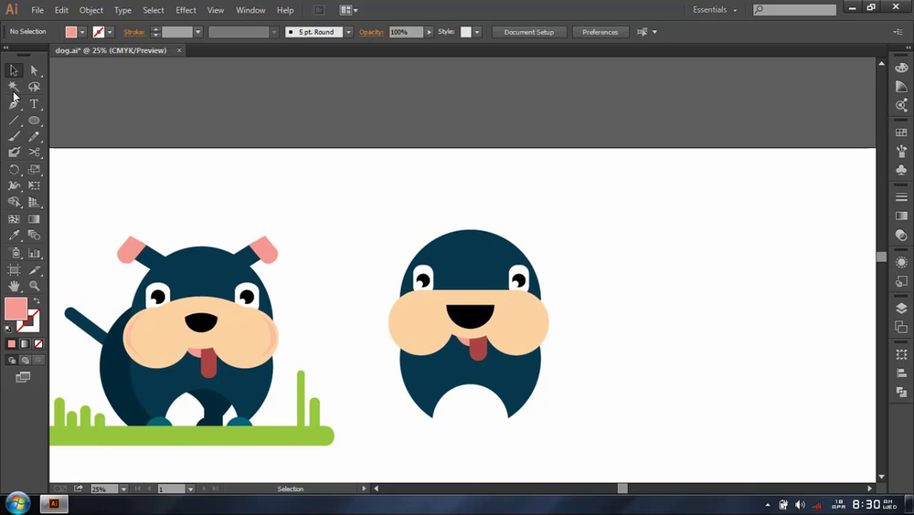
# Draw a small circle, cut it with Scissors, and delete its bottom half.
pyautogui.click(33, 121)
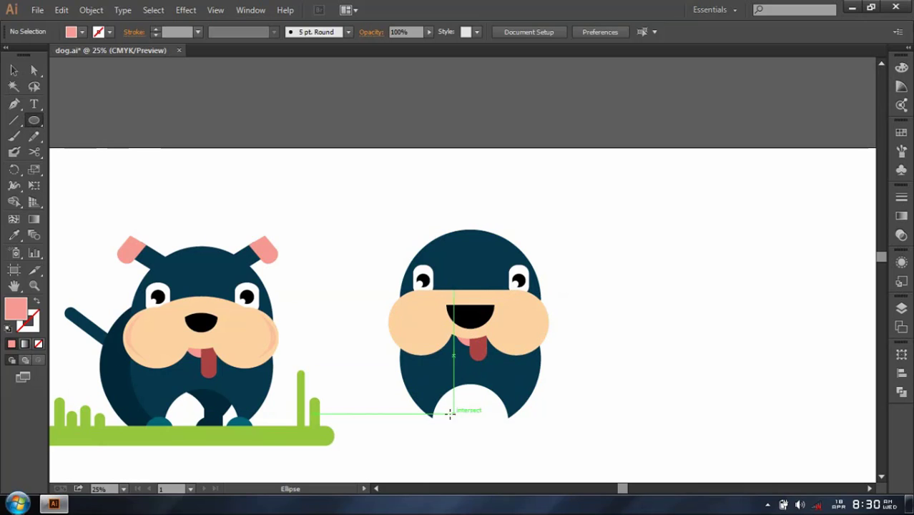
pyautogui.moveTo(418, 413); pyautogui.dragTo(447, 441)
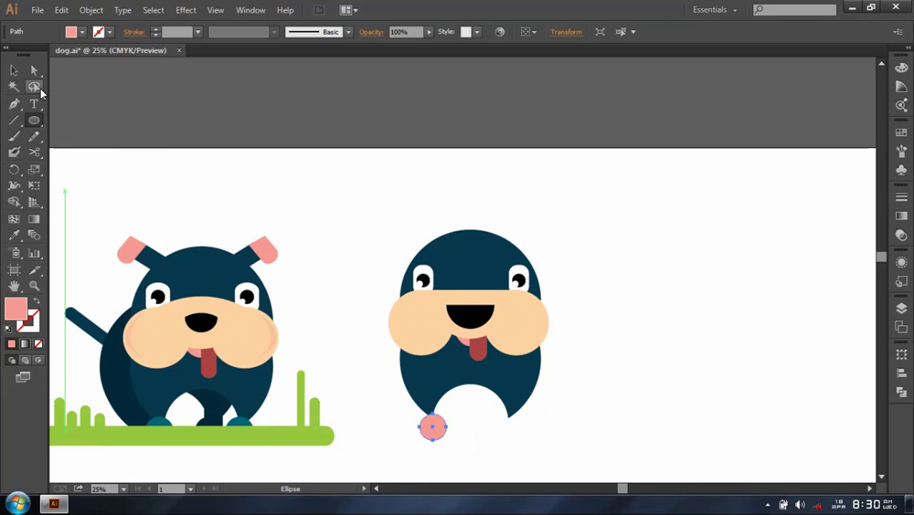
pyautogui.click(34, 151)
pyautogui.click(446, 426)
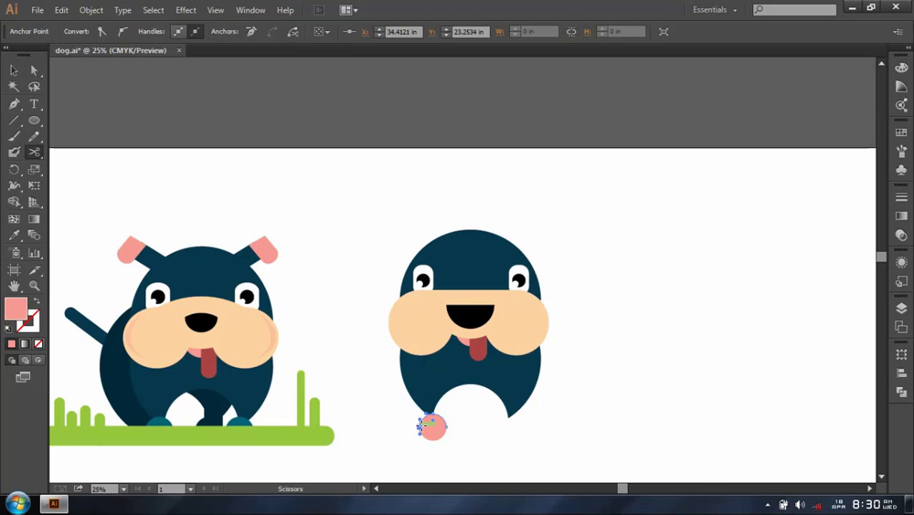
pyautogui.press('v')
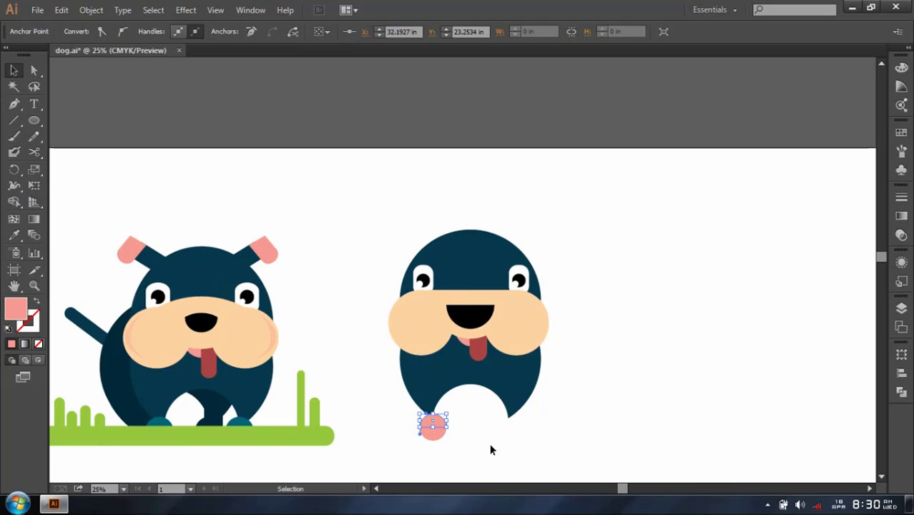
pyautogui.click(436, 436)
pyautogui.press('Delete')
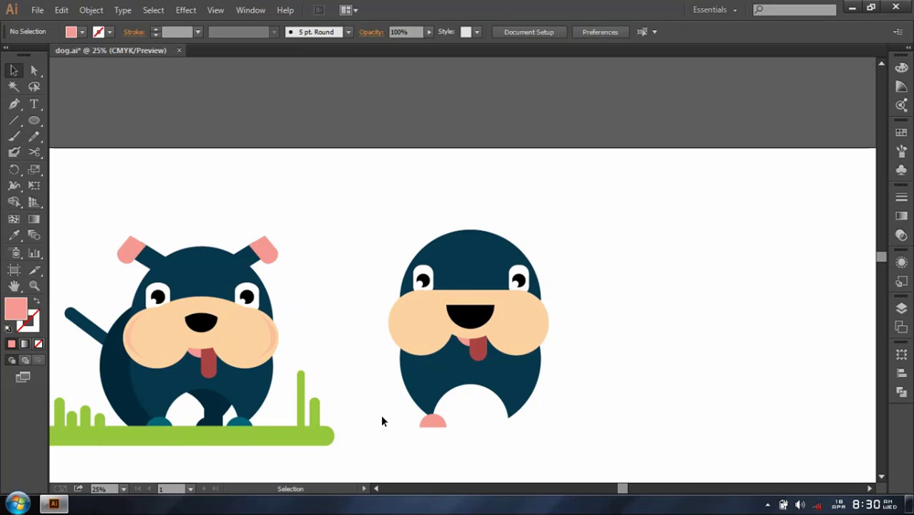
# Fill the half-circle with the original dog's teal foot colour.
pyautogui.press('i')
pyautogui.click(165, 417)
pyautogui.press('v')
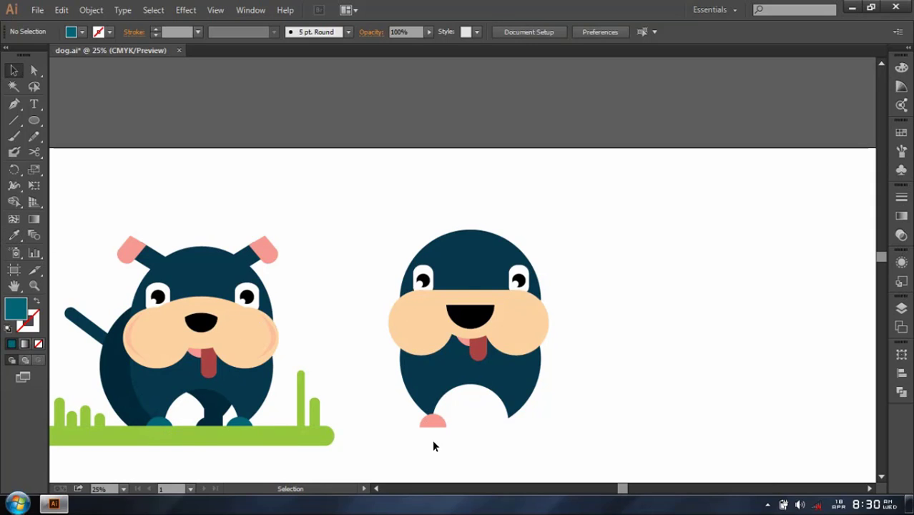
pyautogui.click(433, 422)
pyautogui.press('i')
pyautogui.click(164, 415)
# Nudge the foot into place under the left leg and Alt-drag a copy to the right.
pyautogui.press('v')
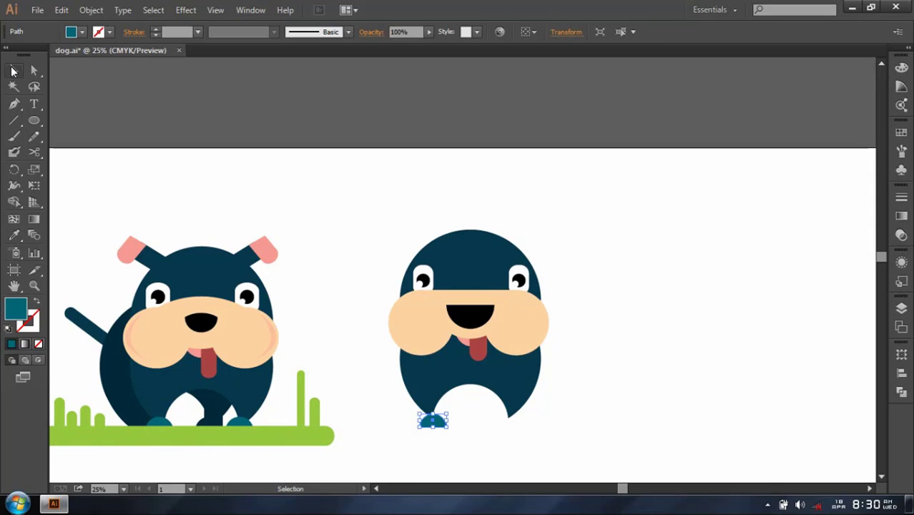
pyautogui.hotkey('shift', 'Up')
pyautogui.hotkey('shift', 'Up')
pyautogui.hotkey('shift', 'Left')
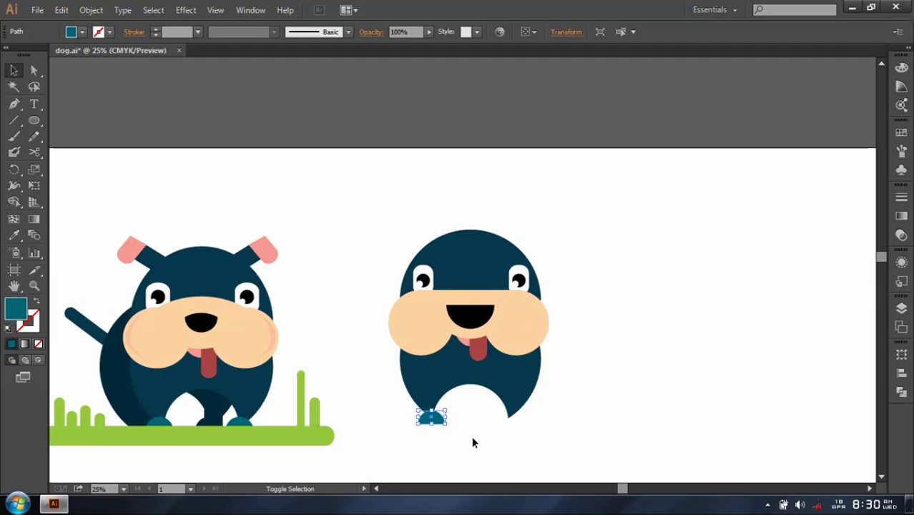
pyautogui.hotkey('shift', 'Down')
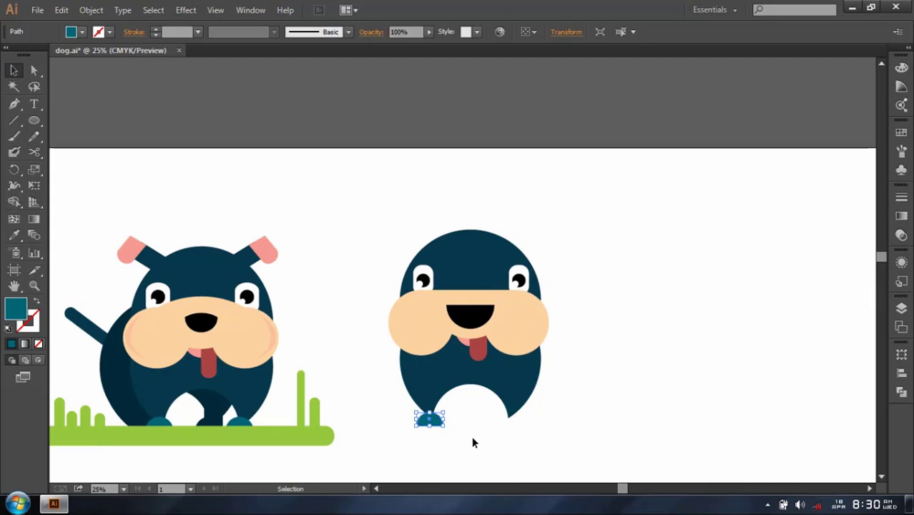
pyautogui.moveTo(427, 420); pyautogui.dragTo(502, 448)
pyautogui.click(564, 415)
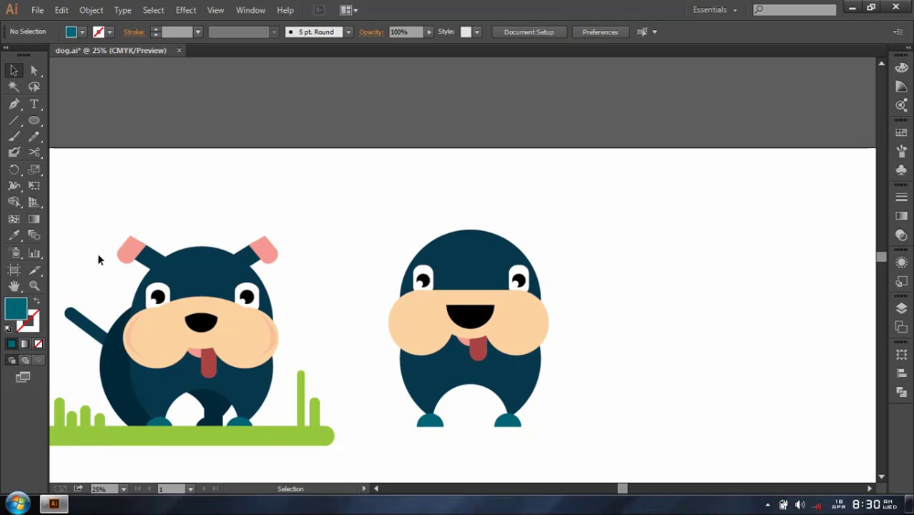
# Draw a rounded bar over the second dog's head, round its corners, and resize it thicker.
pyautogui.click(34, 123)
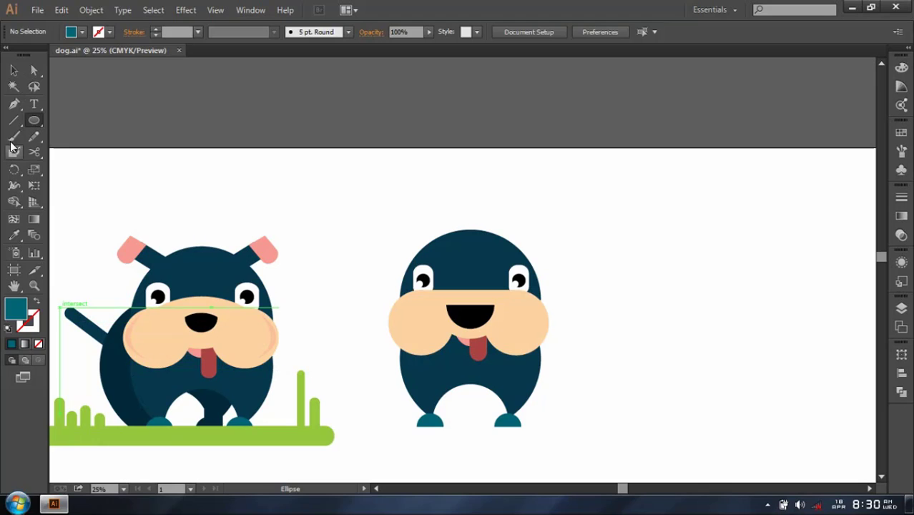
pyautogui.click(14, 70)
pyautogui.click(85, 331)
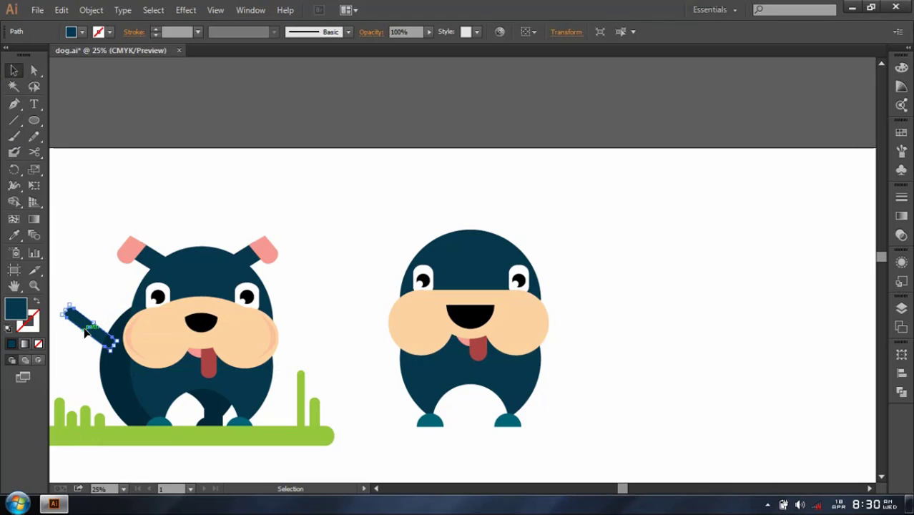
pyautogui.click(34, 120)
pyautogui.click(92, 138)
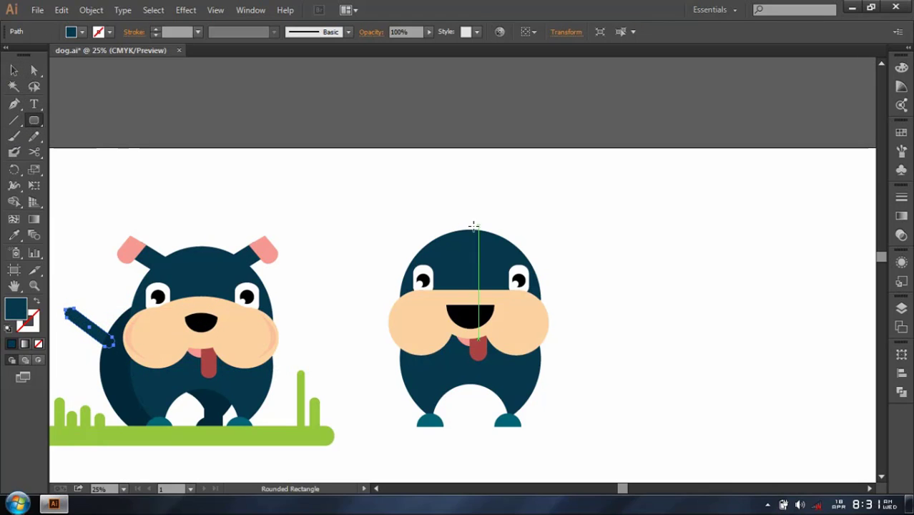
pyautogui.moveTo(394, 204); pyautogui.dragTo(452, 220)
pyautogui.click(33, 69)
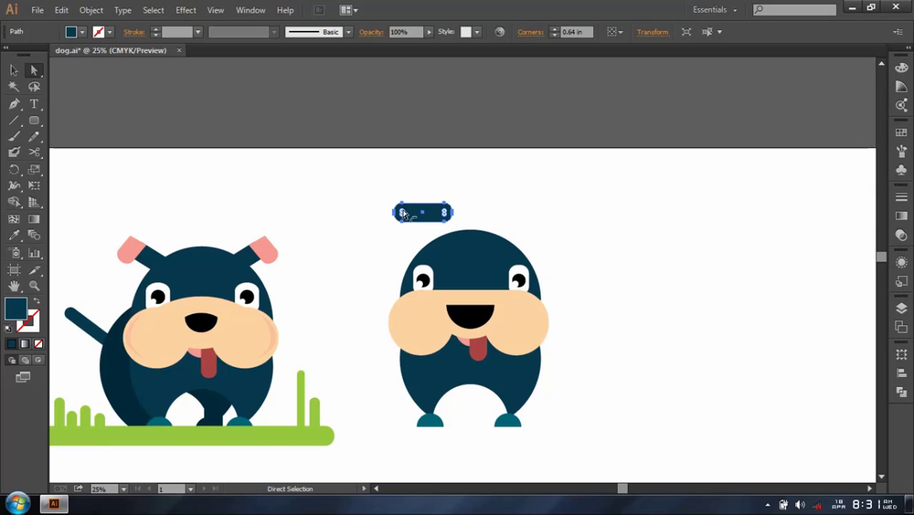
pyautogui.moveTo(403, 213); pyautogui.dragTo(408, 214)
pyautogui.click(13, 69)
pyautogui.moveTo(393, 204); pyautogui.dragTo(340, 191)
pyautogui.moveTo(401, 222)
pyautogui.mouseDown()
pyautogui.moveTo(401, 211)
pyautogui.moveTo(444, 206)
pyautogui.moveTo(395, 204)
pyautogui.mouseUp()
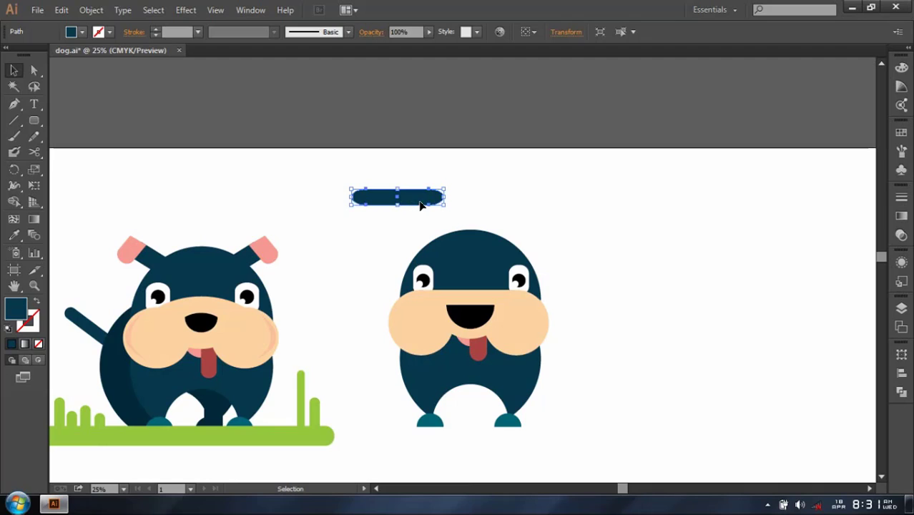
pyautogui.moveTo(401, 206)
pyautogui.mouseDown()
pyautogui.moveTo(428, 243)
pyautogui.moveTo(420, 265)
pyautogui.mouseUp()
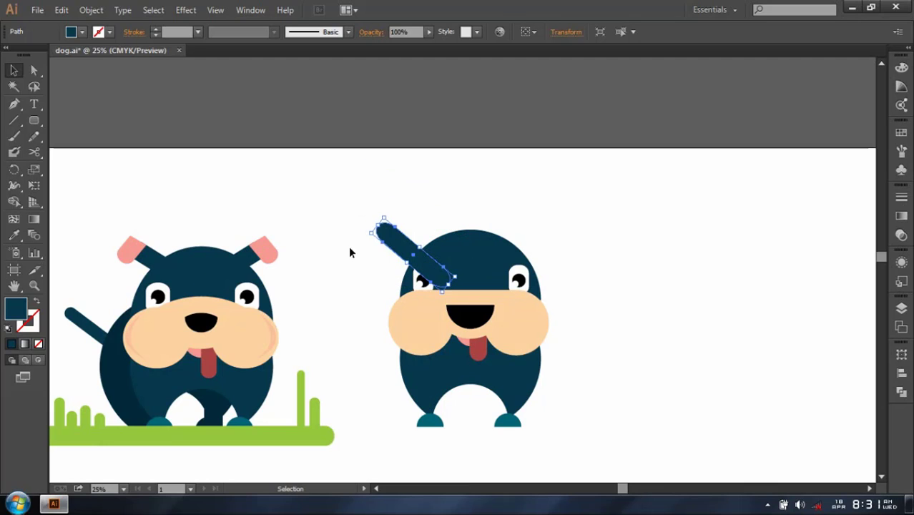
# Cut off the bar's tip with Scissors and colour it with the pink ear colour.
pyautogui.click(34, 152)
pyautogui.click(398, 245)
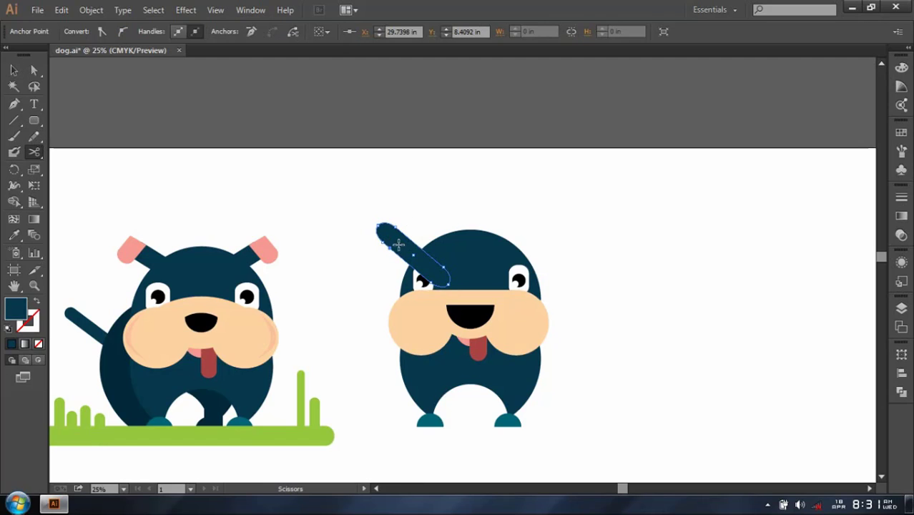
pyautogui.click(405, 236)
pyautogui.keyDown('ctrl'); pyautogui.click(390, 233); pyautogui.keyUp('ctrl')
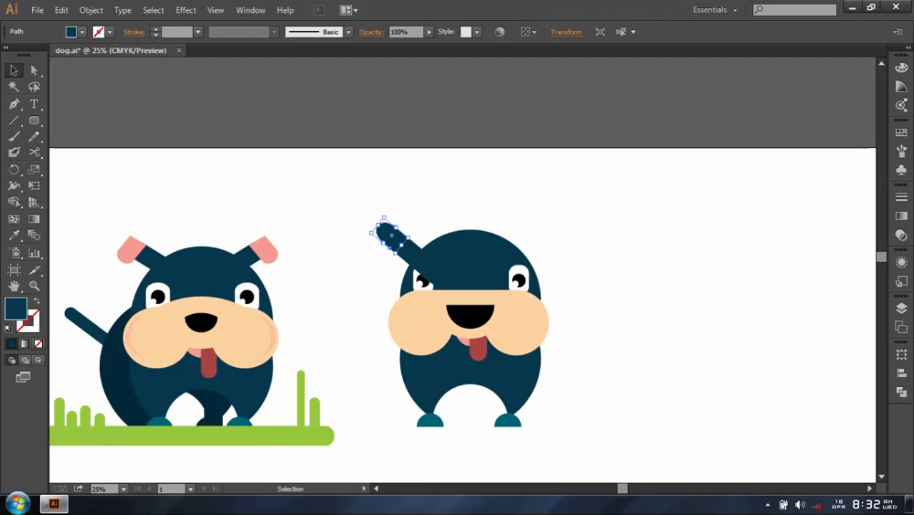
pyautogui.press('i')
pyautogui.click(133, 248)
# Rotate the pink tip to match the bar and move it onto the bar's end.
pyautogui.click(14, 69)
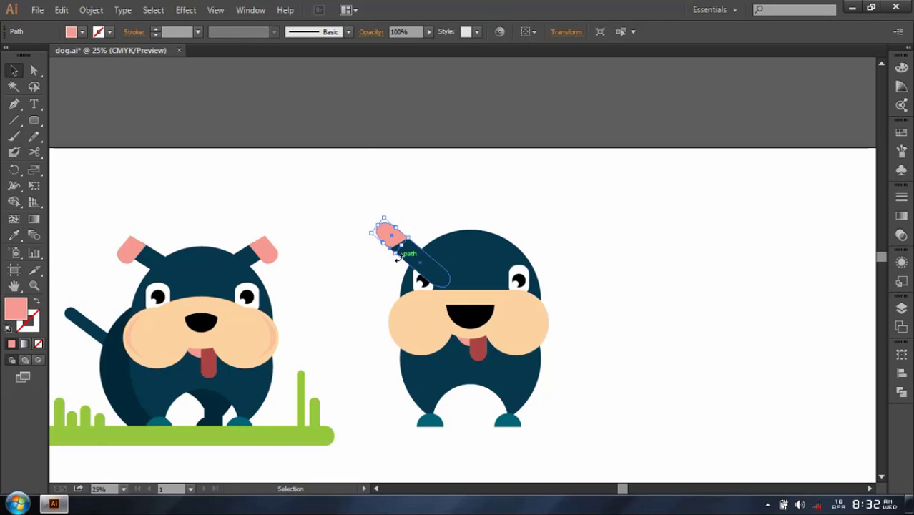
pyautogui.moveTo(399, 257)
pyautogui.mouseDown()
pyautogui.moveTo(430, 234)
pyautogui.moveTo(395, 245)
pyautogui.mouseUp()
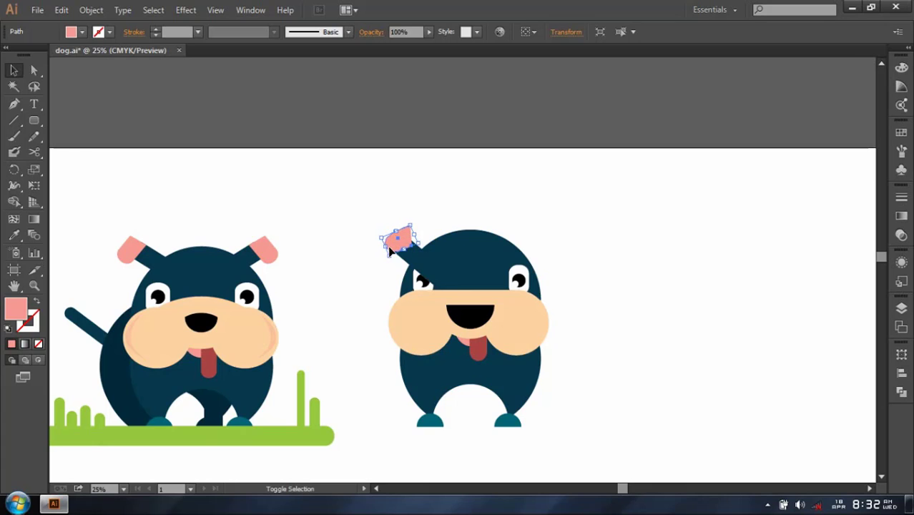
pyautogui.hotkey('ctrl', '+')
pyautogui.hotkey('ctrl', '+')
pyautogui.hotkey('ctrl', '+')
pyautogui.scroll(1, 343, 240)
pyautogui.hscroll(-3, 342, 240)
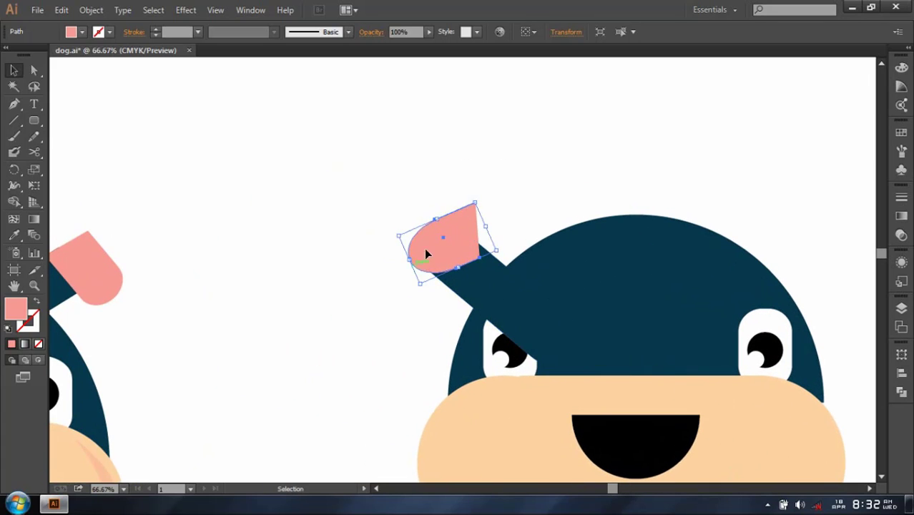
pyautogui.moveTo(443, 251); pyautogui.dragTo(465, 280)
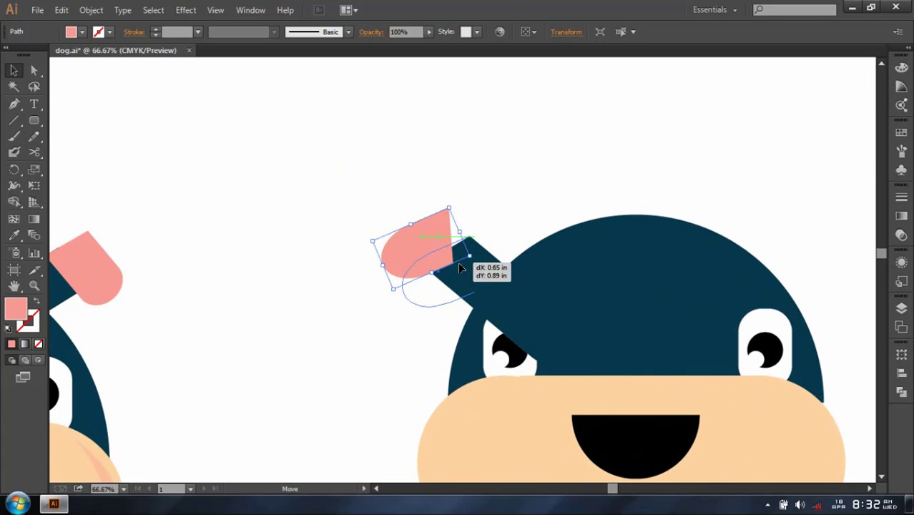
pyautogui.click(504, 223)
pyautogui.hotkey('ctrl', '-')
pyautogui.hotkey('ctrl', '-')
pyautogui.hotkey('ctrl', '-')
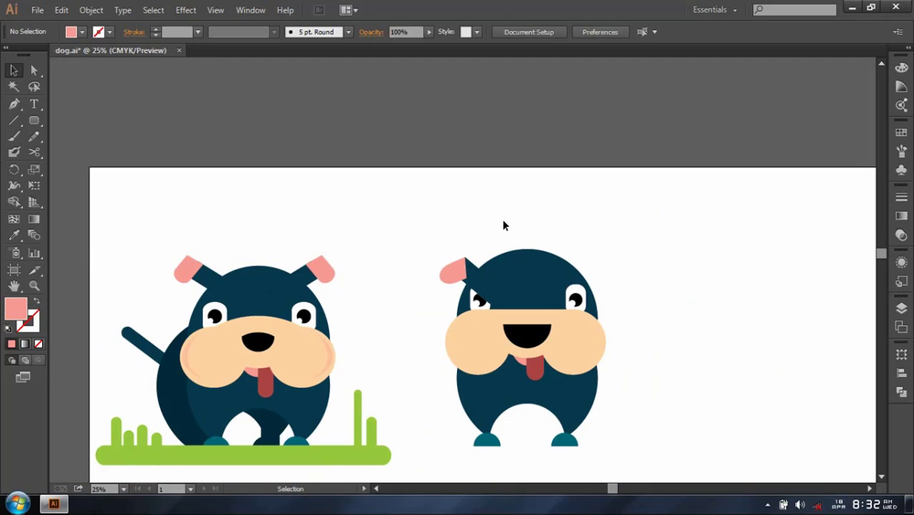
# Reposition the pink-tipped left ear higher on the second dog's head.
pyautogui.click(458, 272)
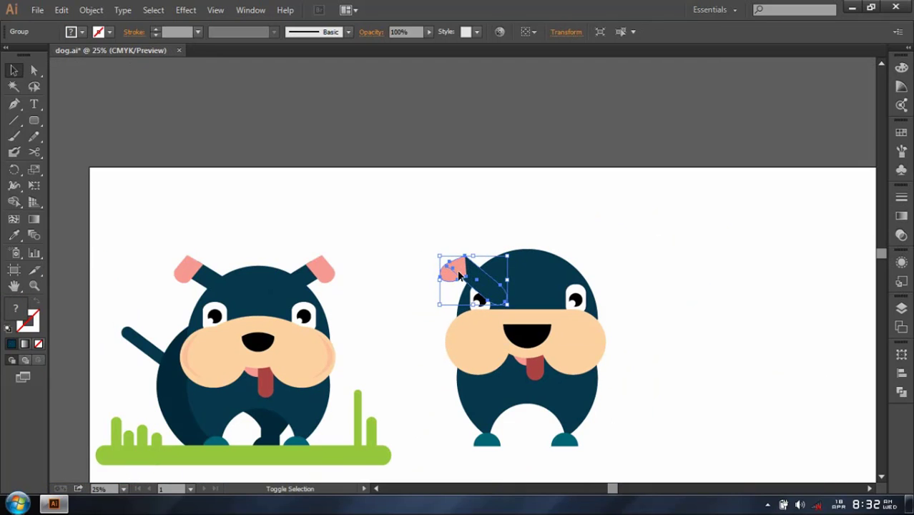
pyautogui.moveTo(463, 287); pyautogui.dragTo(459, 275)
pyautogui.hotkey('shift', 'Up')
pyautogui.hotkey('shift', 'Up')
pyautogui.hotkey('shift', 'Up')
pyautogui.hotkey('shift', 'Left')
pyautogui.hotkey('shift', 'Left')
pyautogui.hotkey('shift', 'Left')
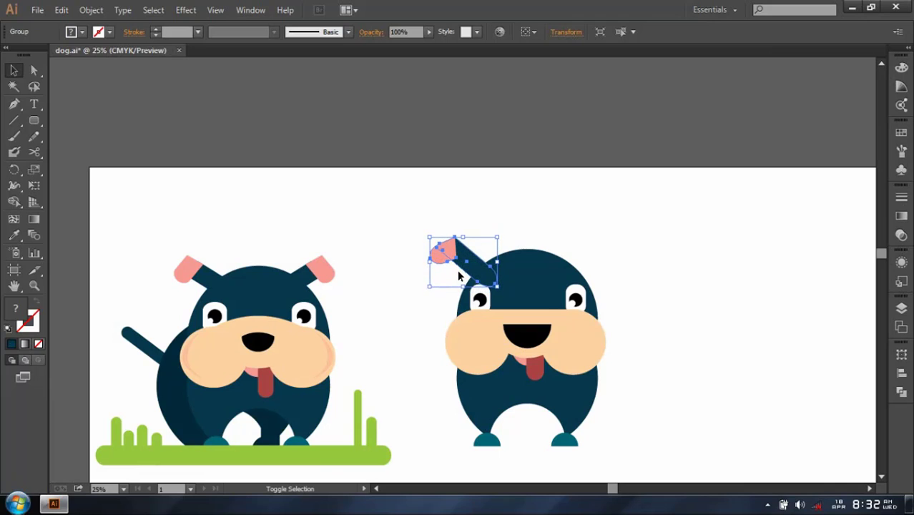
pyautogui.hotkey('shift', 'Down')
pyautogui.hotkey('shift', 'Down')
pyautogui.hotkey('shift', 'Down')
pyautogui.hotkey('shift', 'Right')
pyautogui.hotkey('shift', 'Right')
pyautogui.hotkey('shift', 'Right')
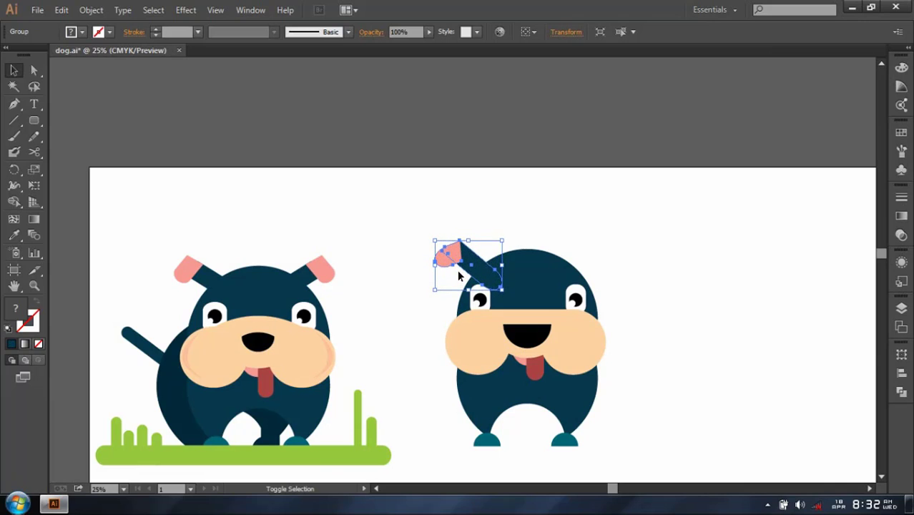
pyautogui.hotkey('ctrl', 'x')
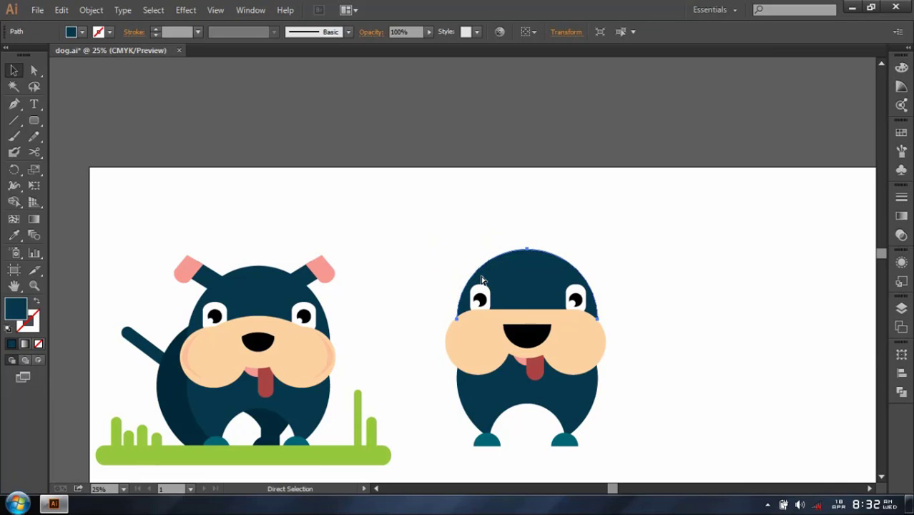
pyautogui.hotkey('ctrl', 'b')
pyautogui.click(622, 264)
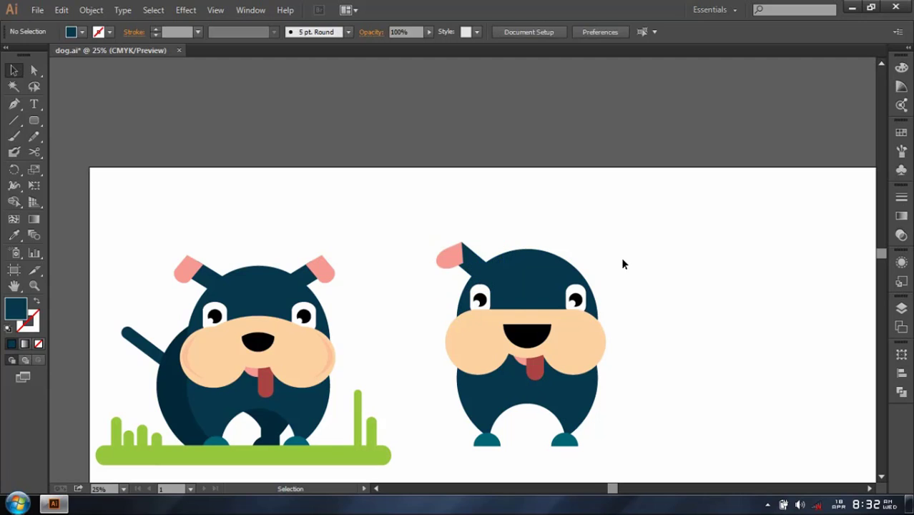
# Reflect a vertical copy of the ear and place it on the head's upper right.
pyautogui.rightClick(473, 258)
pyautogui.click(647, 402)
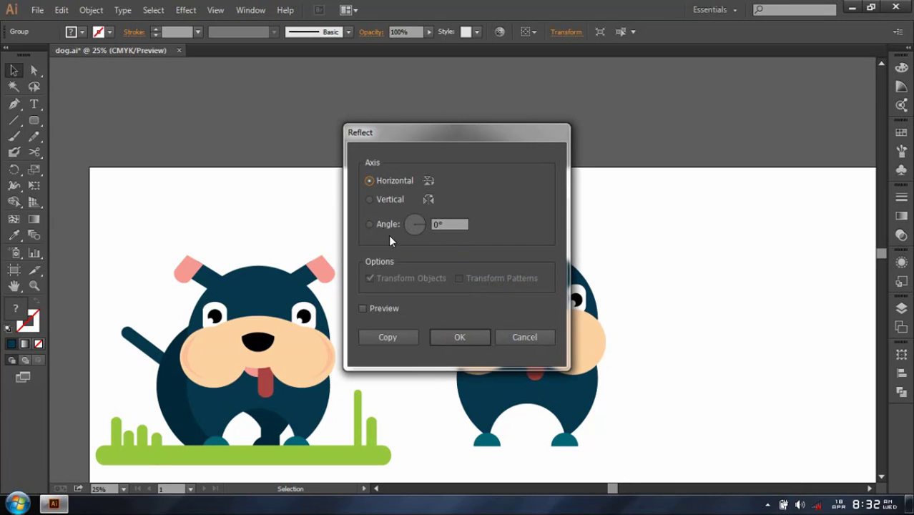
pyautogui.click(376, 201)
pyautogui.click(394, 333)
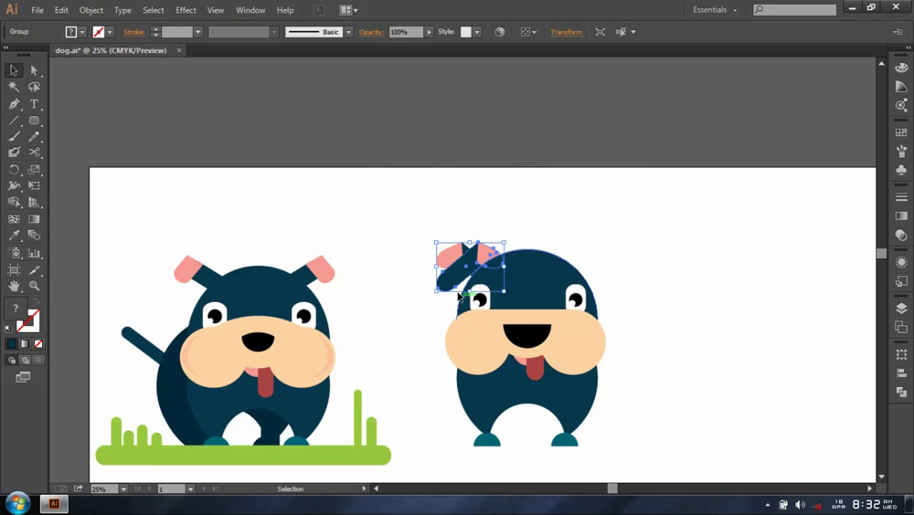
pyautogui.moveTo(453, 272); pyautogui.dragTo(574, 270)
pyautogui.click(738, 313)
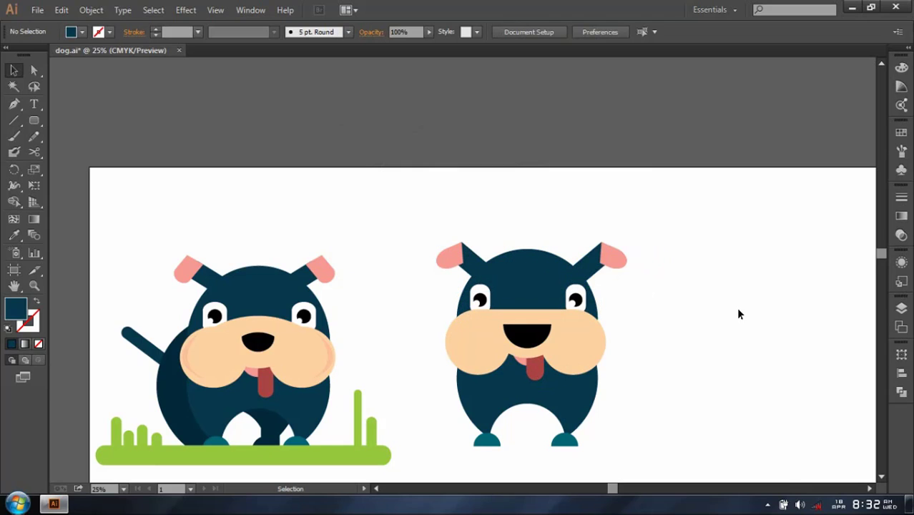
pyautogui.click(594, 278)
pyautogui.hotkey('shift', 'Left')
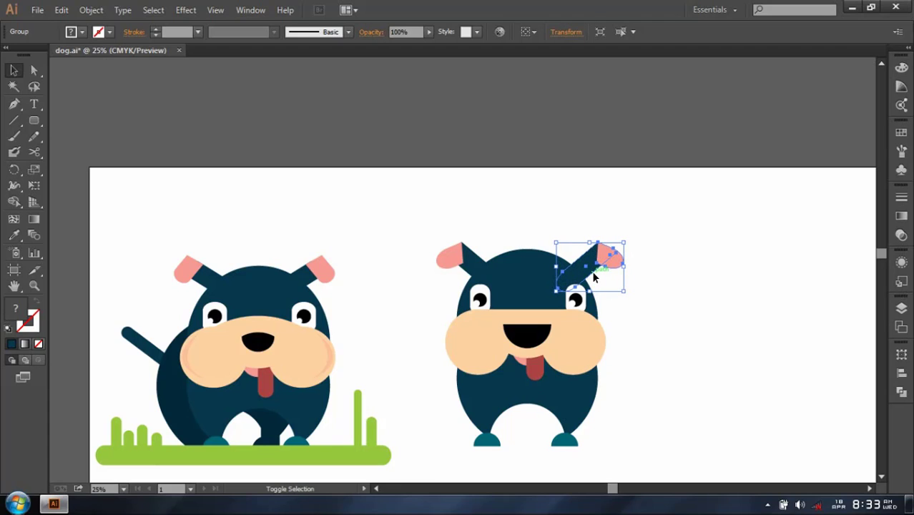
pyautogui.hotkey('shift', 'Down')
pyautogui.hotkey('shift', 'Left')
pyautogui.click(445, 212)
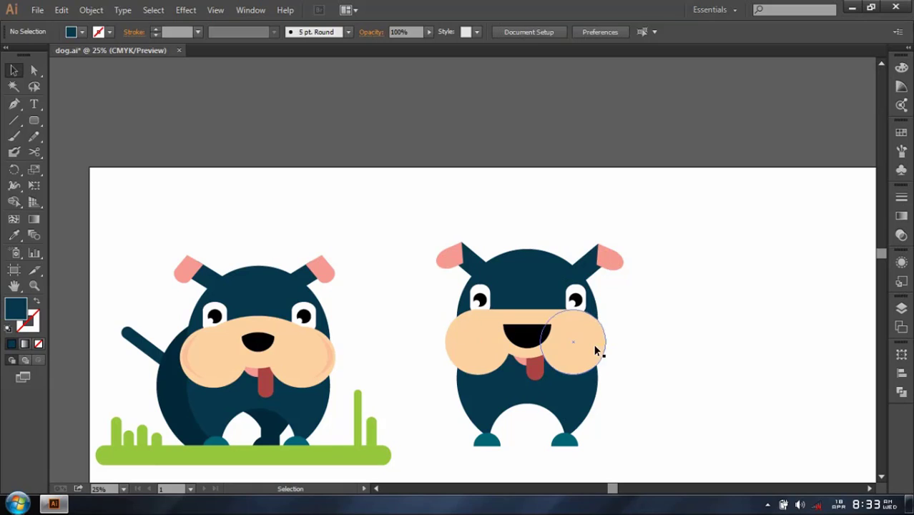
# Scale the second dog's black half-circle mouth down around its centre.
pyautogui.click(527, 334)
pyautogui.moveTo(550, 334); pyautogui.dragTo(543, 336)
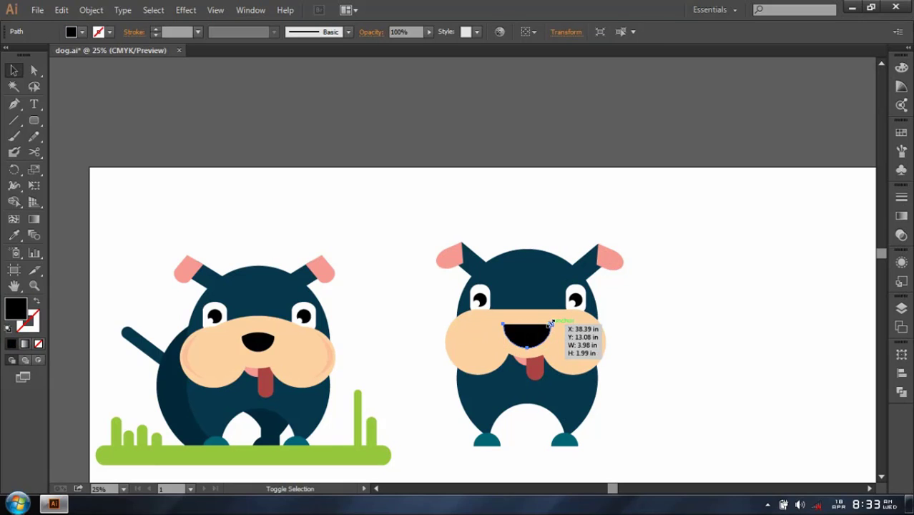
pyautogui.click(704, 356)
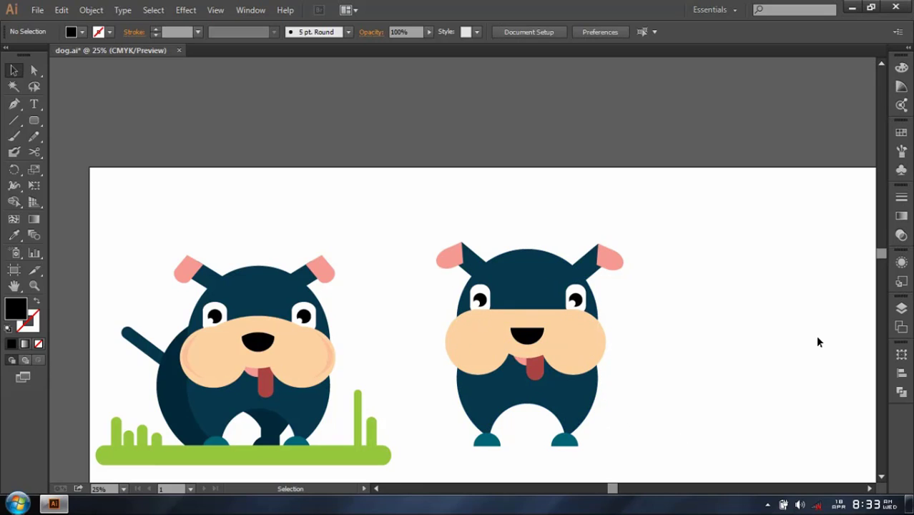
pyautogui.moveTo(33, 120); pyautogui.dragTo(68, 120)
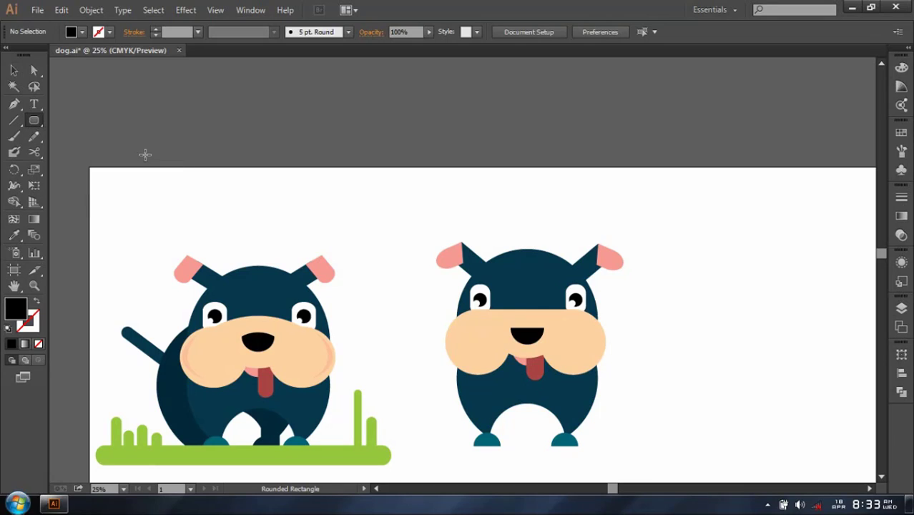
pyautogui.click(14, 70)
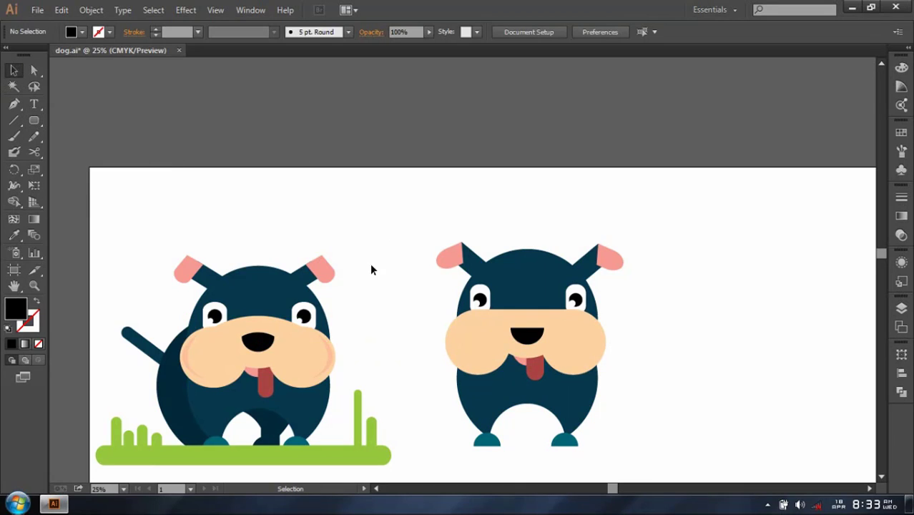
# Draw a crescent along the left cheek's outer edge in the peach cheek colour.
pyautogui.scroll(-1, 570, 356)
pyautogui.press('p')
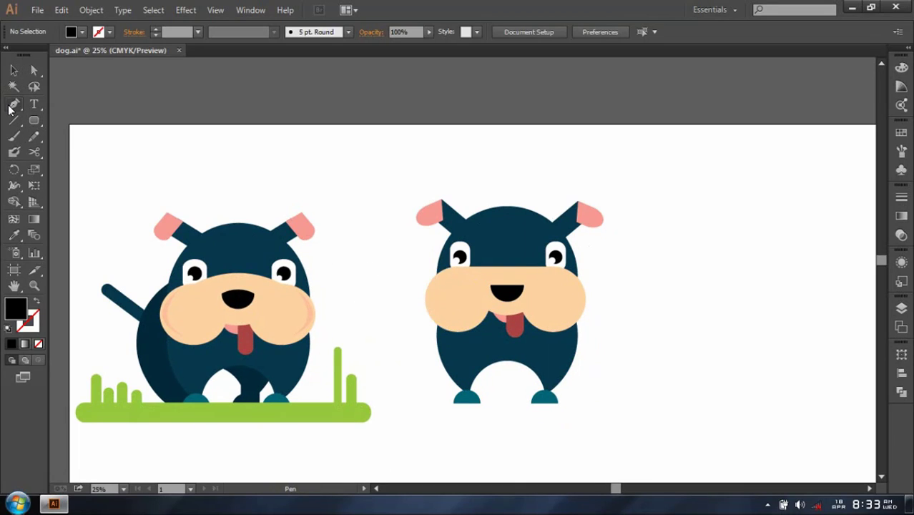
pyautogui.click(449, 272)
pyautogui.moveTo(451, 330); pyautogui.dragTo(455, 336)
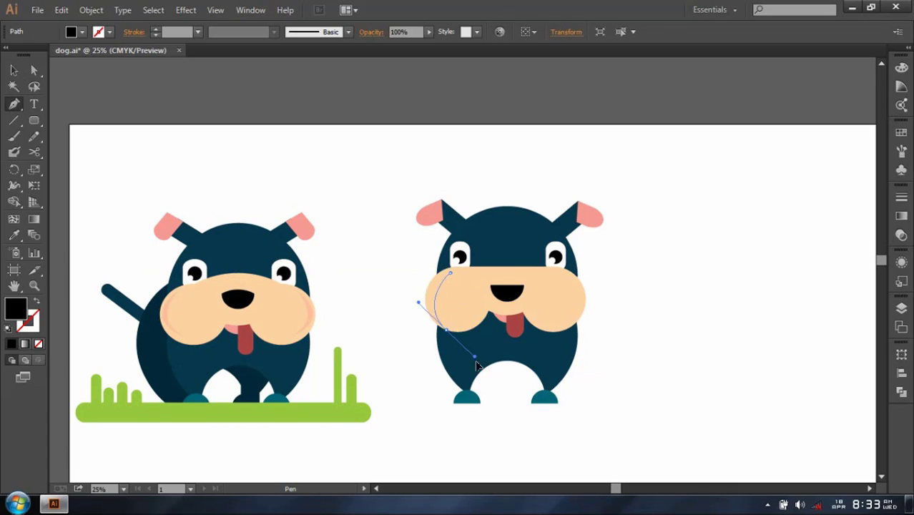
pyautogui.click(449, 273)
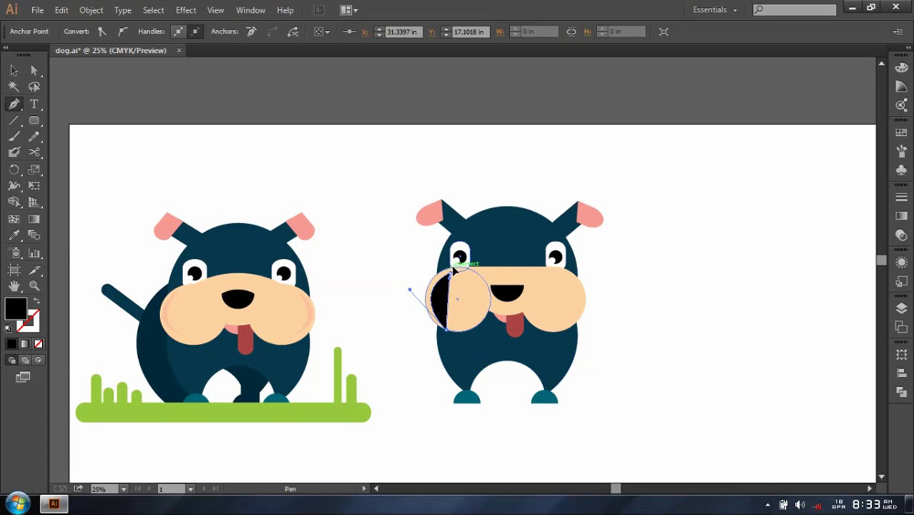
pyautogui.press('v')
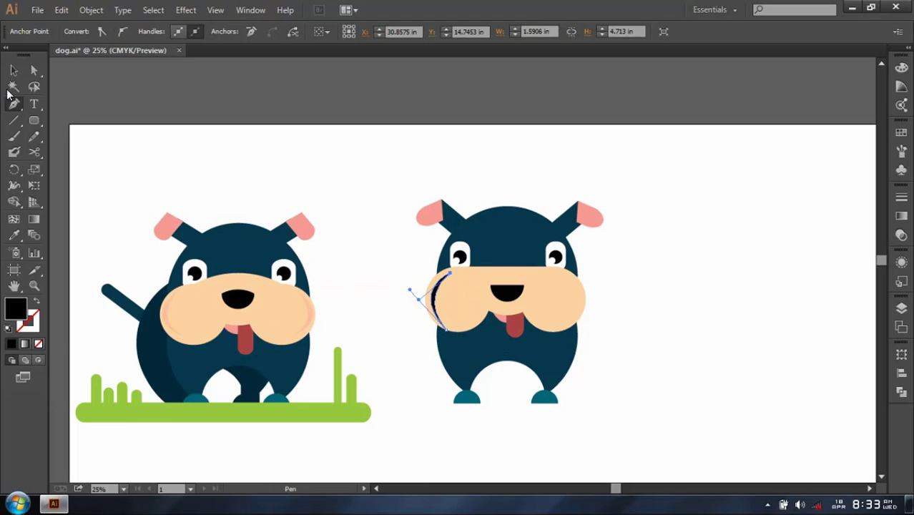
pyautogui.hotkey('ctrl', 'shift', 'a')
pyautogui.click(434, 296)
pyautogui.press('i')
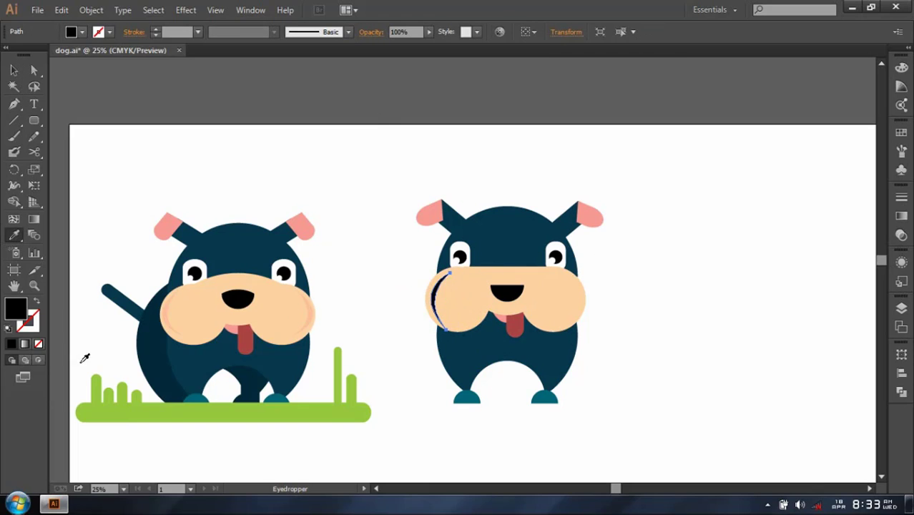
pyautogui.click(170, 305)
pyautogui.press('v')
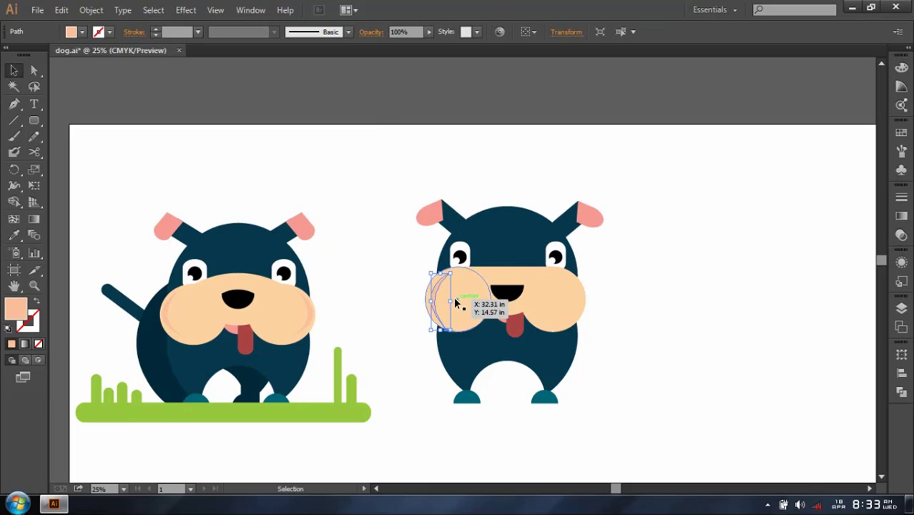
# Place a mirrored copy of the crescent on the right cheek.
pyautogui.rightClick(436, 289)
pyautogui.moveTo(477, 250)
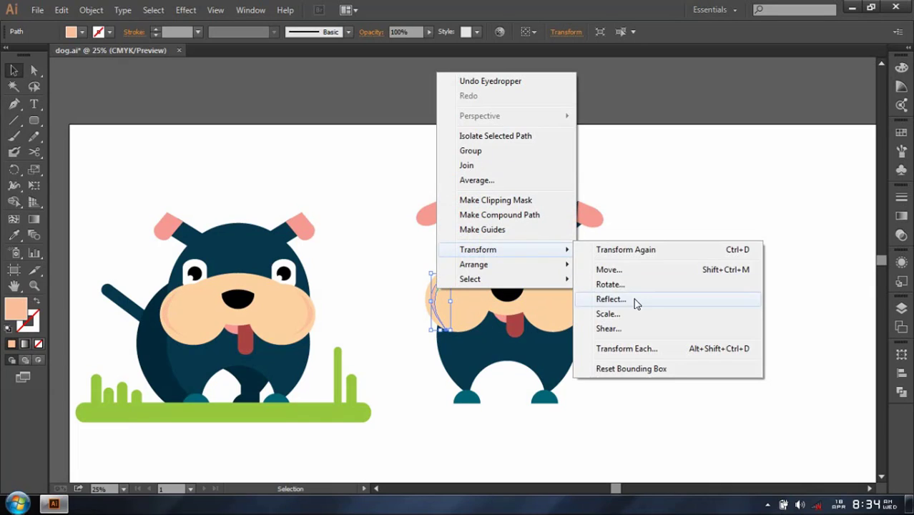
pyautogui.click(634, 299)
pyautogui.click(387, 337)
pyautogui.moveTo(444, 304); pyautogui.dragTo(575, 302)
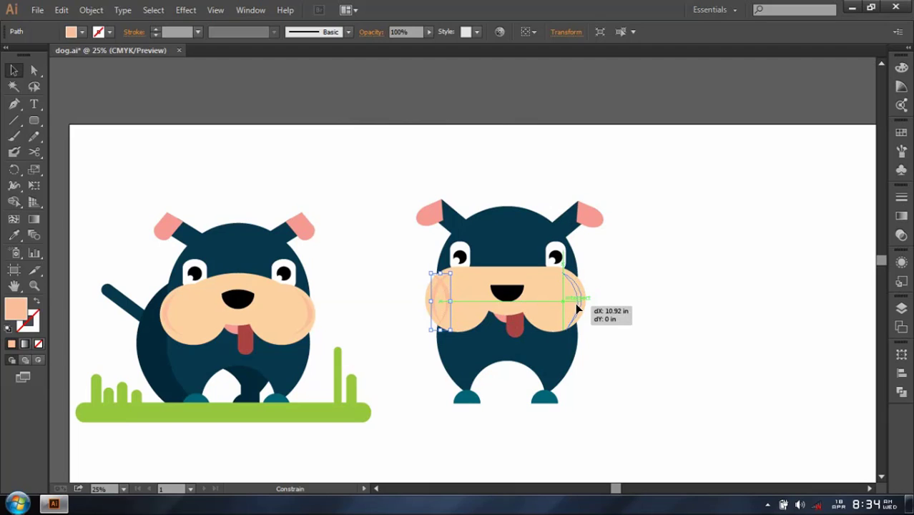
pyautogui.click(627, 316)
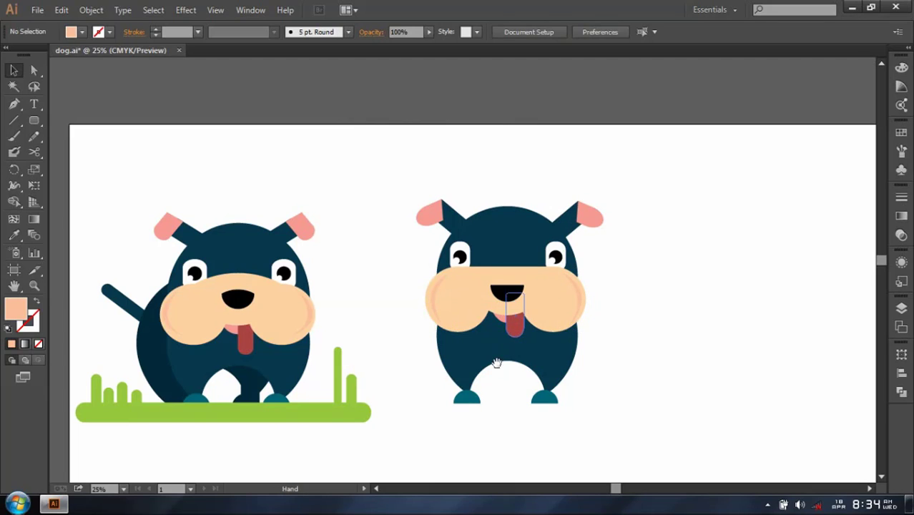
pyautogui.moveTo(471, 411); pyautogui.dragTo(452, 377)
pyautogui.click(448, 368)
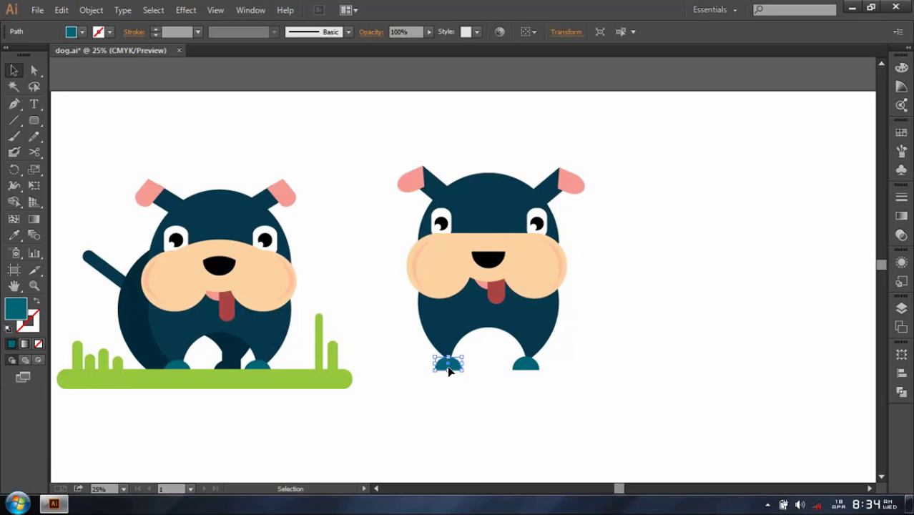
# Group the body with both feet and paste it behind the face.
pyautogui.keyDown('shift'); pyautogui.click(524, 366); pyautogui.keyUp('shift')
pyautogui.keyDown('shift'); pyautogui.click(518, 326); pyautogui.keyUp('shift')
pyautogui.hotkey('ctrl', 'g')
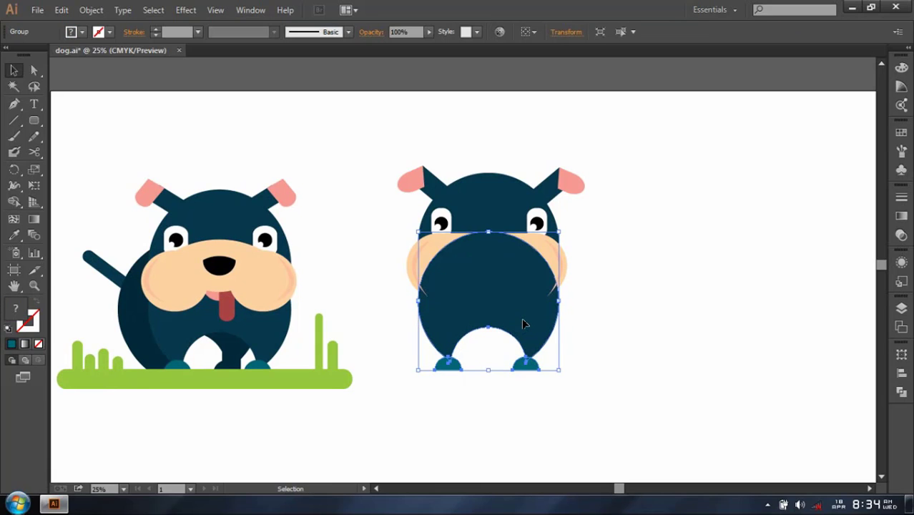
pyautogui.hotkey('ctrl', 'x')
pyautogui.moveTo(384, 119); pyautogui.dragTo(565, 322)
pyautogui.hotkey('ctrl', 'b')
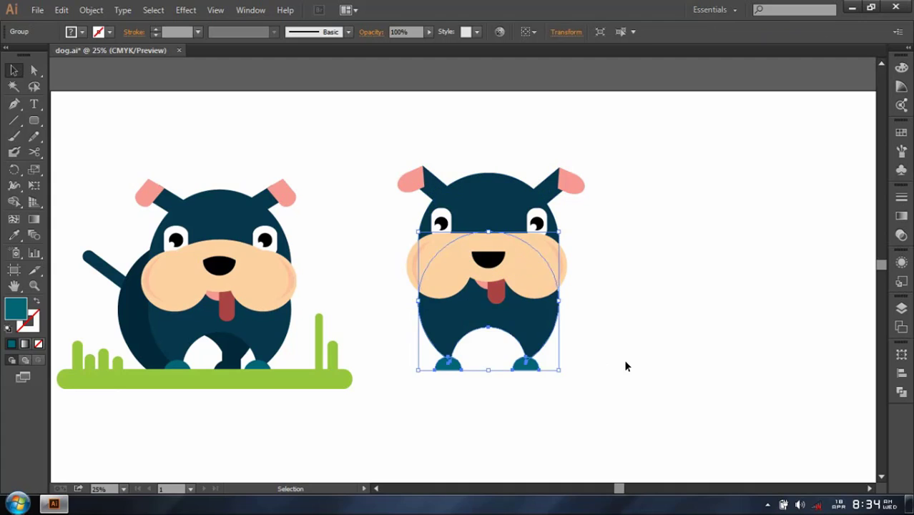
# Paste a copy of the body group behind it, shifted slightly left.
pyautogui.click(61, 10)
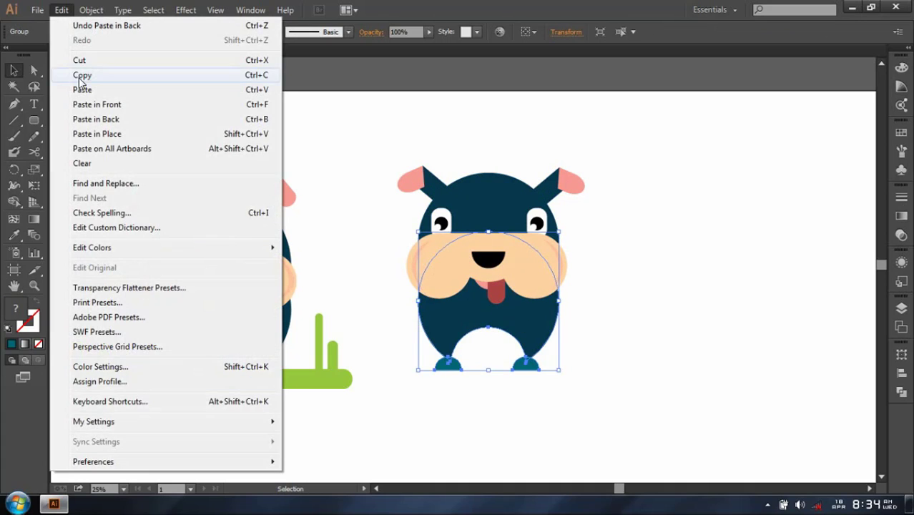
pyautogui.click(60, 15)
pyautogui.click(93, 120)
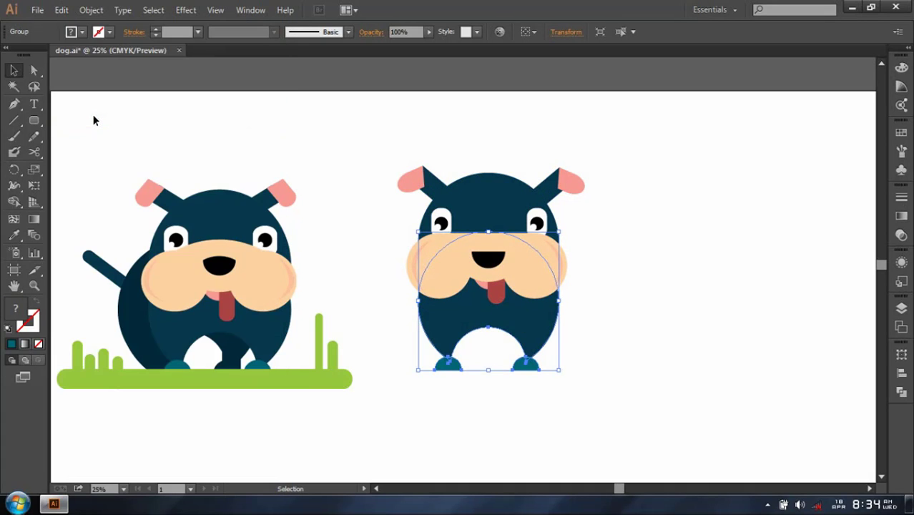
pyautogui.hotkey('shift', 'Left')
pyautogui.hotkey('shift', 'Left')
pyautogui.hotkey('shift', 'Left')
pyautogui.hotkey('shift', 'Left')
pyautogui.hotkey('shift', 'Left')
pyautogui.hotkey('shift', 'Left')
pyautogui.hotkey('shift', 'Left')
pyautogui.hotkey('shift', 'Left')
pyautogui.hotkey('shift', 'Left')
pyautogui.hotkey('shift', 'Left')
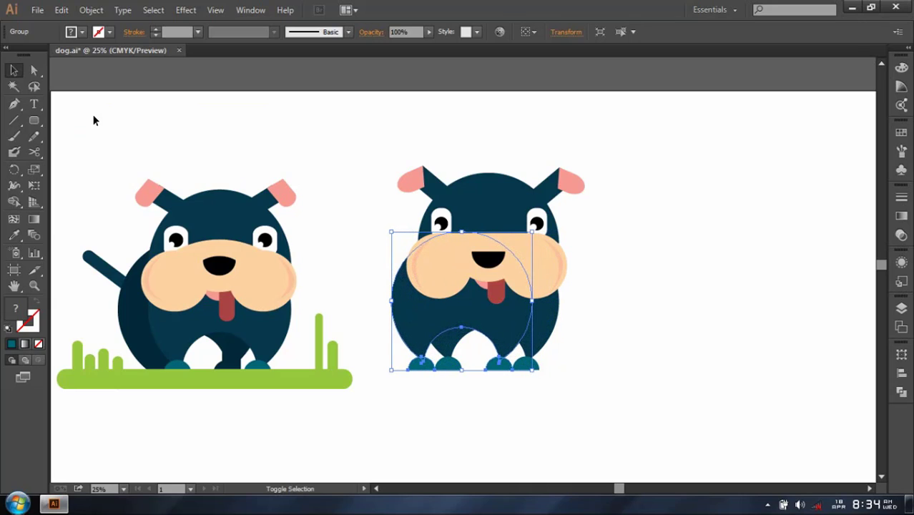
pyautogui.hotkey('shift', 'Left')
pyautogui.hotkey('shift', 'Left')
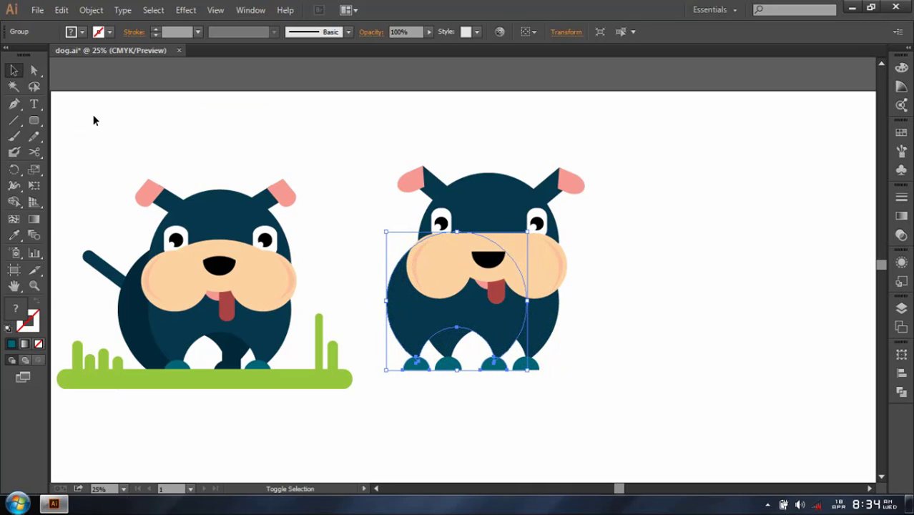
pyautogui.hotkey('shift', 'Left')
pyautogui.hotkey('shift', 'Left')
pyautogui.hotkey('shift', 'Left')
pyautogui.hotkey('shift', 'Left')
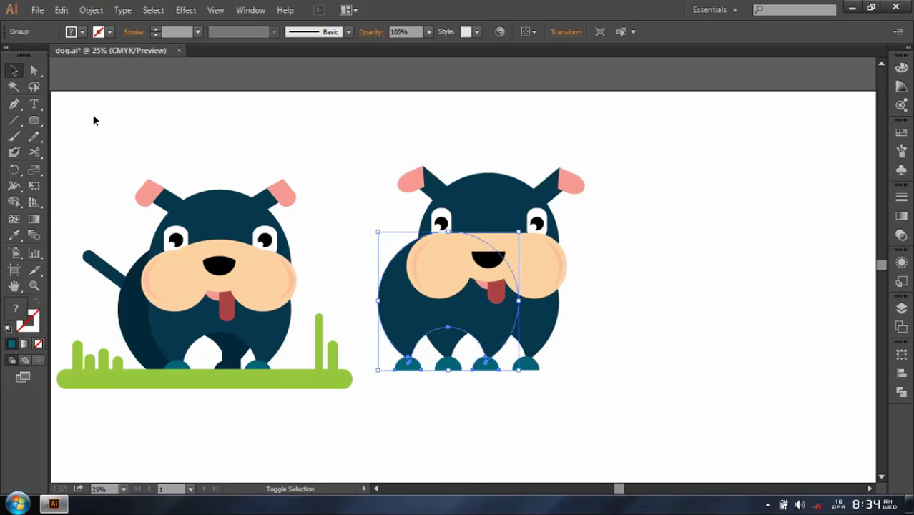
pyautogui.hotkey('shift', 'Left')
pyautogui.hotkey('shift', 'Left')
pyautogui.hotkey('shift', 'Left')
pyautogui.hotkey('shift', 'Left')
pyautogui.hotkey('shift', 'Right')
pyautogui.hotkey('shift', 'Right')
pyautogui.hotkey('shift', 'Right')
pyautogui.hotkey('shift', 'Right')
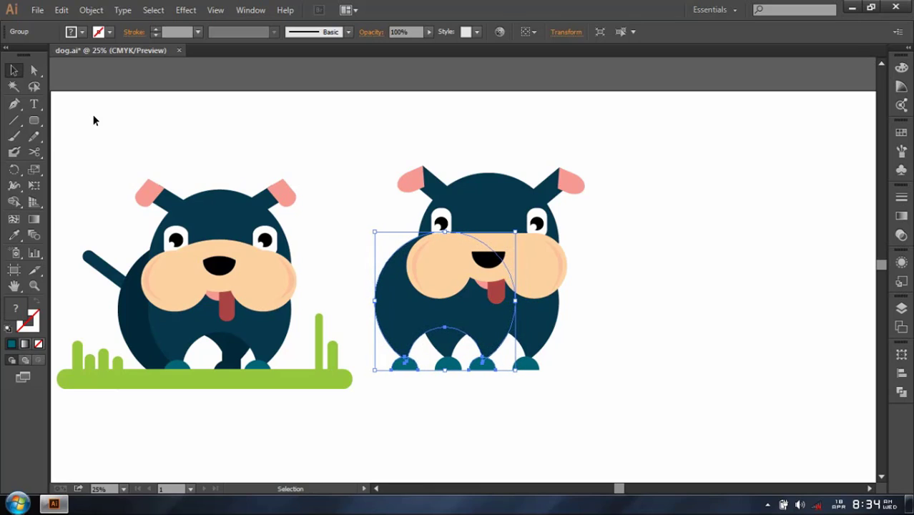
# Give the back copy the left dog's darker navy body colour and fine-tune its position.
pyautogui.press('i')
pyautogui.click(136, 304)
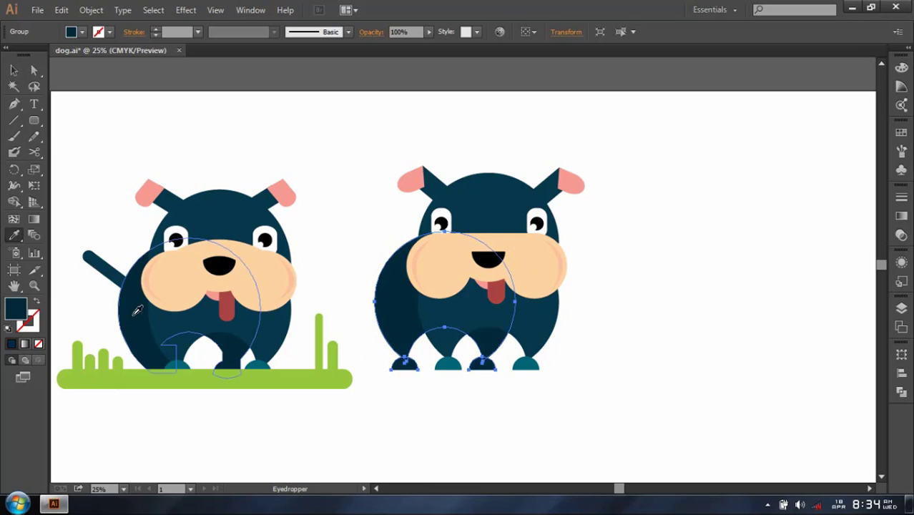
pyautogui.click(14, 70)
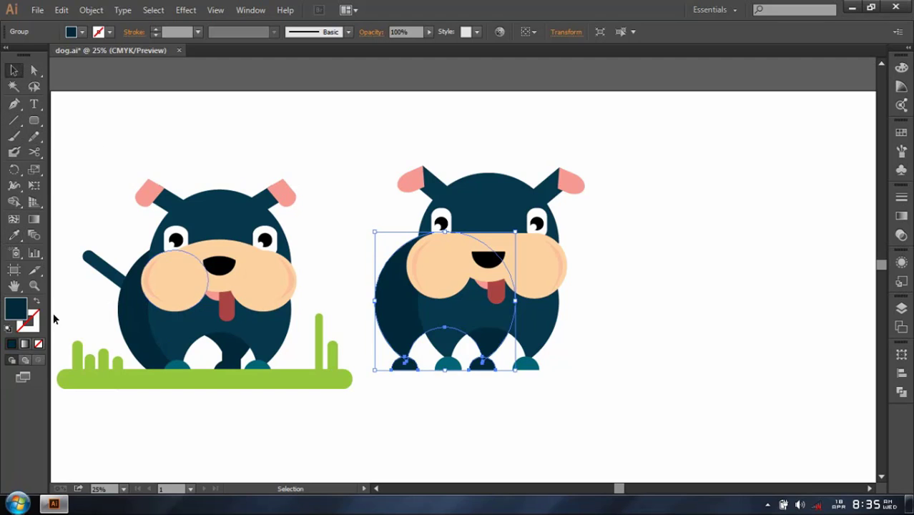
pyautogui.hotkey('shift', 'Right')
pyautogui.hotkey('shift', 'Right')
pyautogui.hotkey('shift', 'Right')
pyautogui.hotkey('shift', 'Right')
pyautogui.hotkey('shift', 'Right')
pyautogui.hotkey('shift', 'Right')
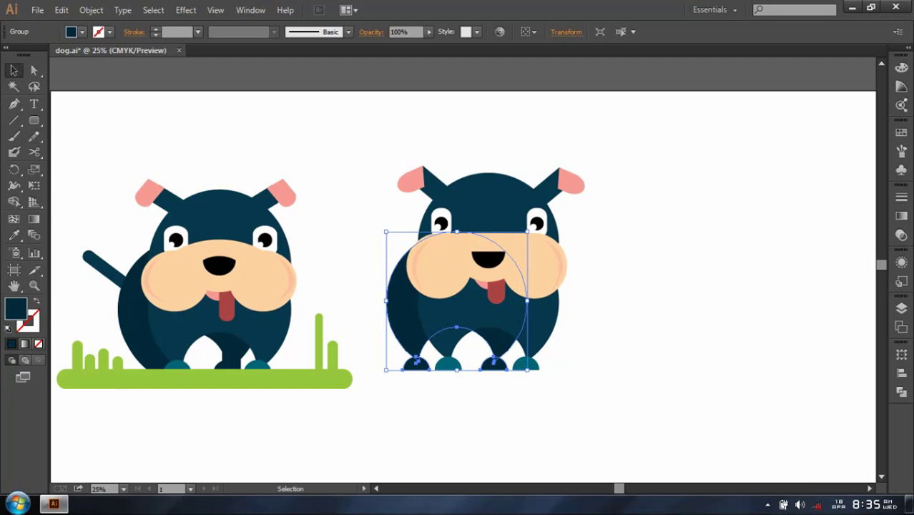
pyautogui.hotkey('shift', 'Left')
pyautogui.hotkey('shift', 'Left')
pyautogui.hotkey('shift', 'Left')
pyautogui.hotkey('shift', 'Left')
pyautogui.hotkey('shift', 'Left')
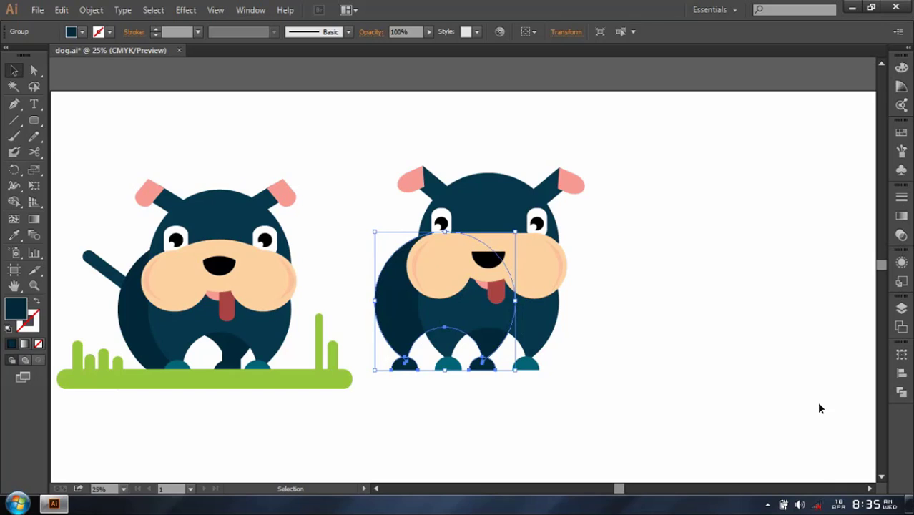
pyautogui.click(820, 408)
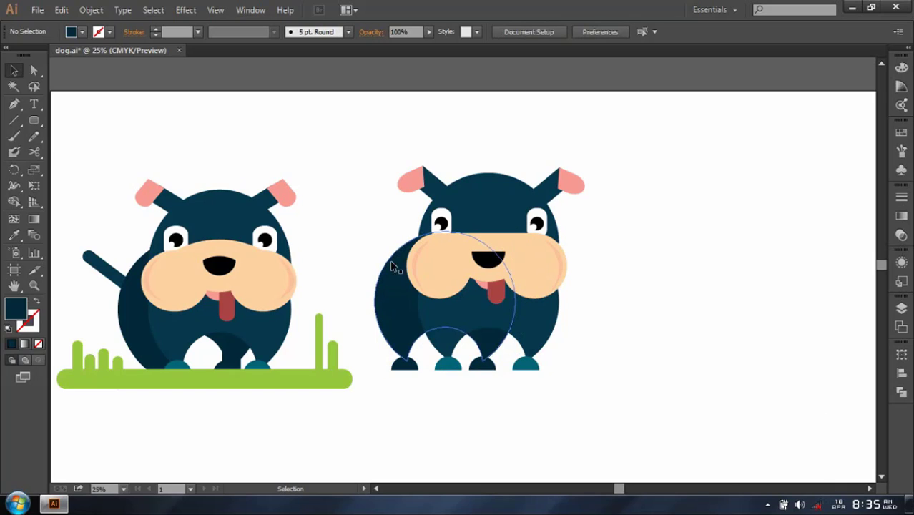
pyautogui.moveTo(369, 134); pyautogui.dragTo(600, 419)
pyautogui.click(399, 341)
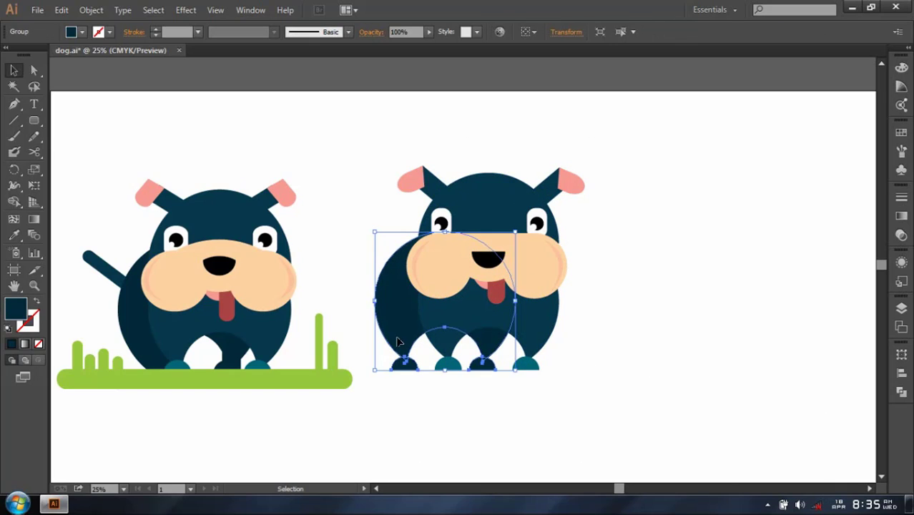
pyautogui.click(213, 119)
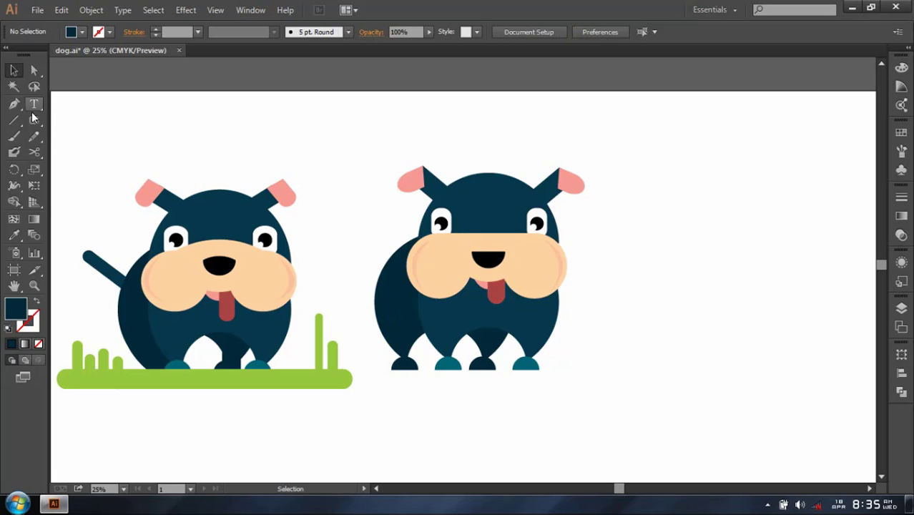
# Draw a small rectangle at the dog's lower left and merge it with the back body.
pyautogui.moveTo(32, 119); pyautogui.dragTo(86, 120)
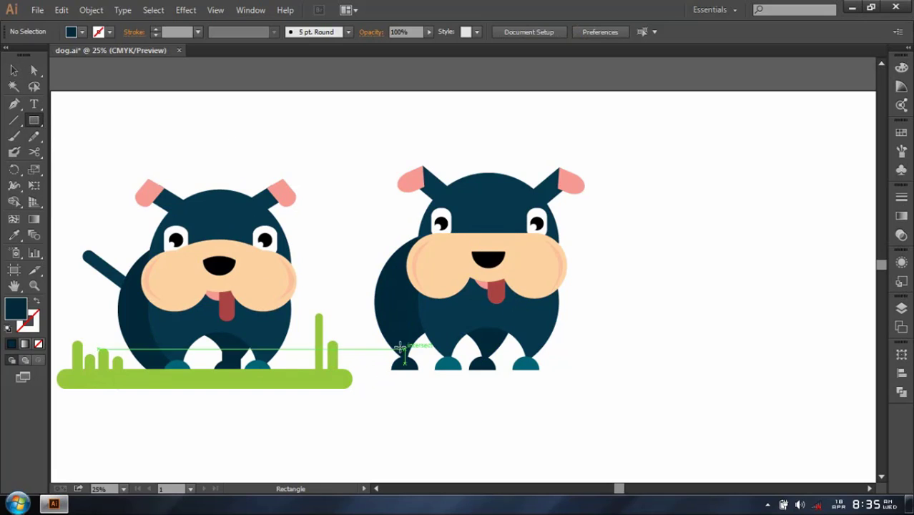
pyautogui.moveTo(390, 350); pyautogui.dragTo(438, 372)
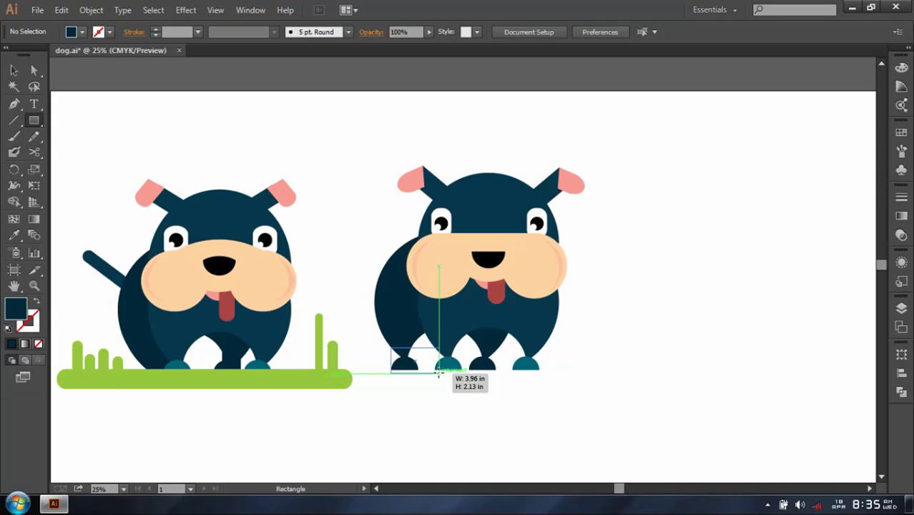
pyautogui.moveTo(438, 371)
pyautogui.mouseDown()
pyautogui.moveTo(421, 370)
pyautogui.moveTo(409, 331)
pyautogui.moveTo(435, 351)
pyautogui.moveTo(404, 360)
pyautogui.moveTo(392, 350)
pyautogui.moveTo(451, 350)
pyautogui.mouseUp()
pyautogui.click(13, 69)
pyautogui.keyDown('shift'); pyautogui.click(406, 311); pyautogui.keyUp('shift')
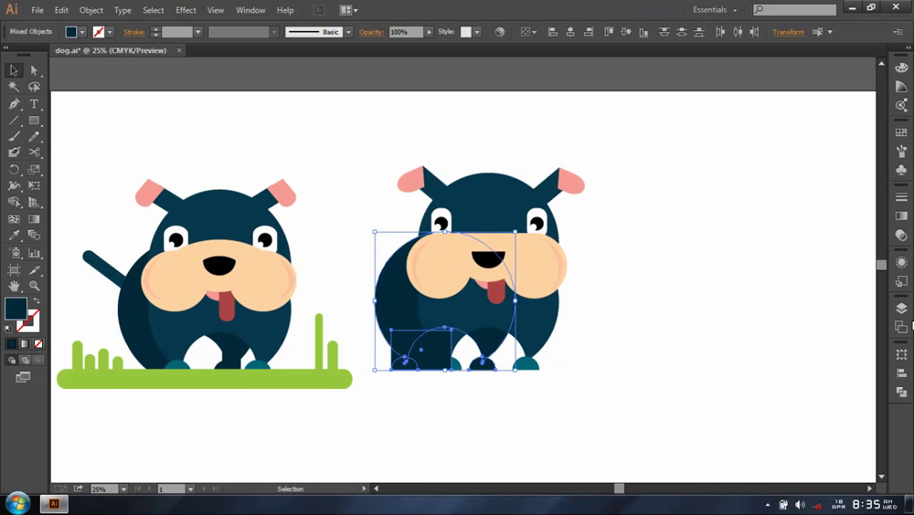
pyautogui.click(901, 392)
pyautogui.click(751, 376)
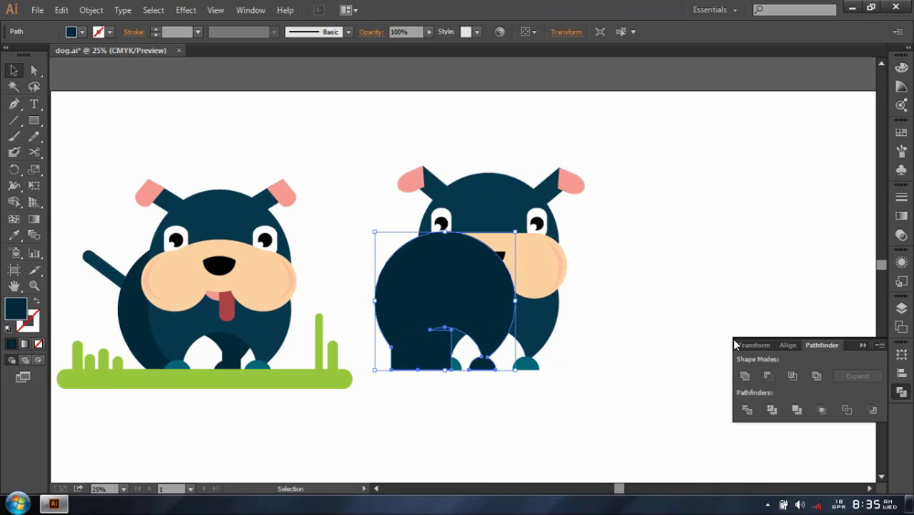
pyautogui.click(633, 321)
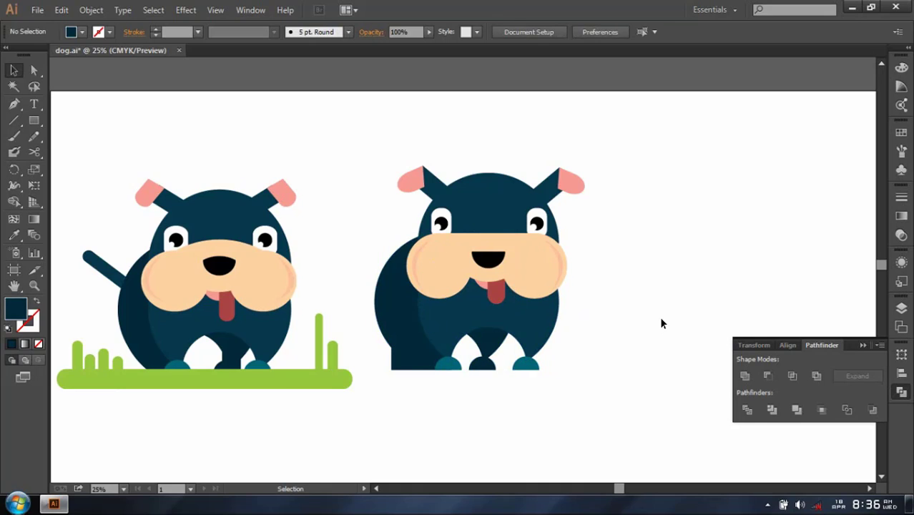
# Undo the merge, try pointing the rectangle's lower-left corner, then undo that.
pyautogui.hotkey('ctrl', 'z')
pyautogui.rightClick(659, 315)
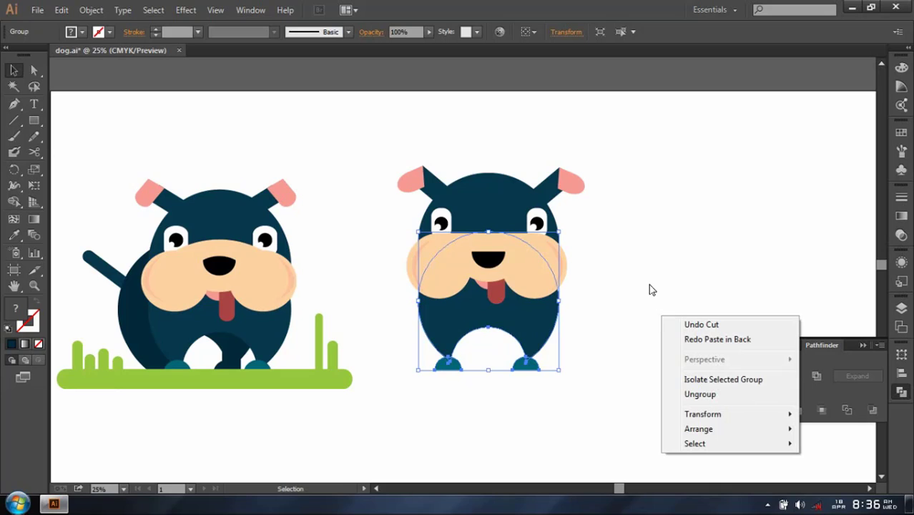
pyautogui.hotkey('ctrl', 'z')
pyautogui.hotkey('ctrl', 'z')
pyautogui.click(410, 365)
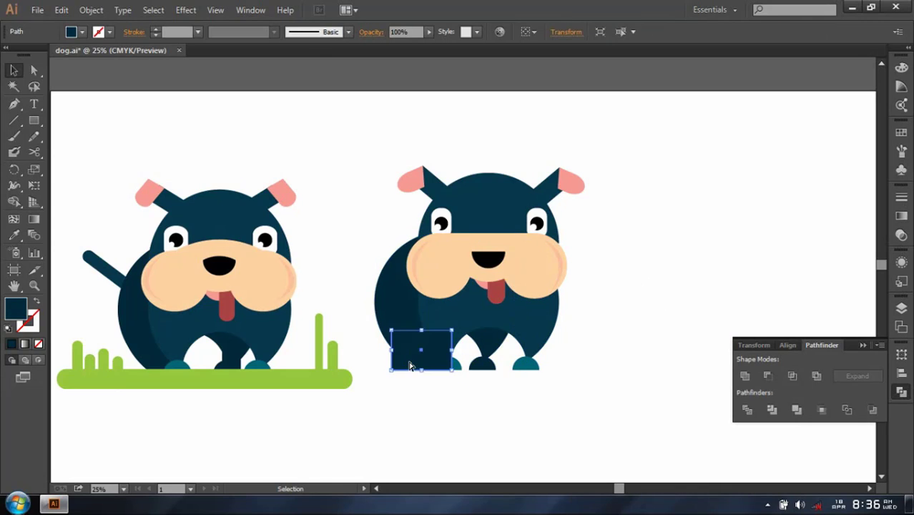
pyautogui.hotkey('ctrl', 'z')
pyautogui.rightClick(411, 364)
pyautogui.press('Escape')
pyautogui.press('a')
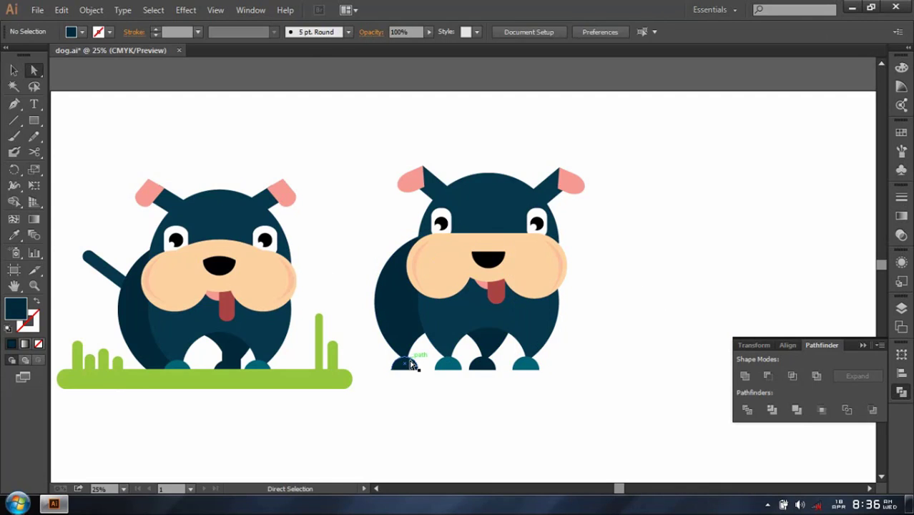
pyautogui.click(409, 366)
pyautogui.moveTo(412, 365); pyautogui.dragTo(407, 360)
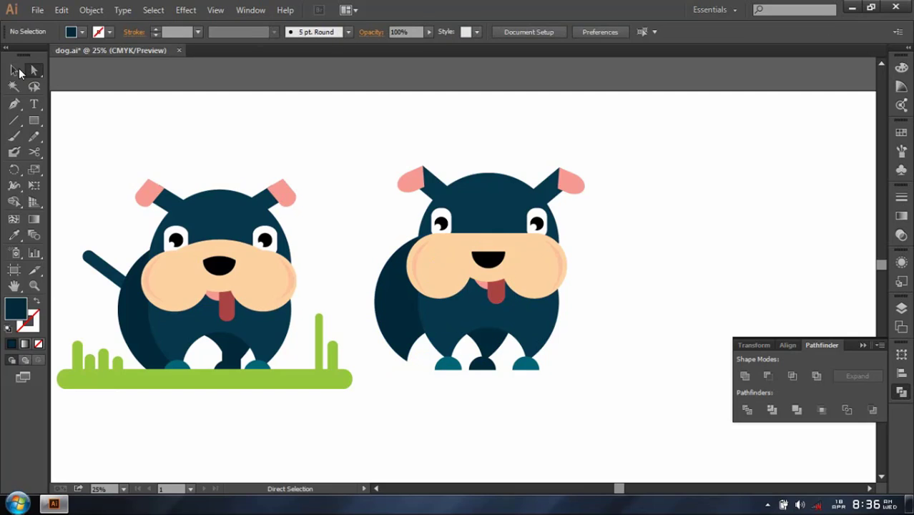
pyautogui.click(14, 70)
pyautogui.click(382, 308)
pyautogui.hotkey('ctrl', 'z')
pyautogui.click(404, 455)
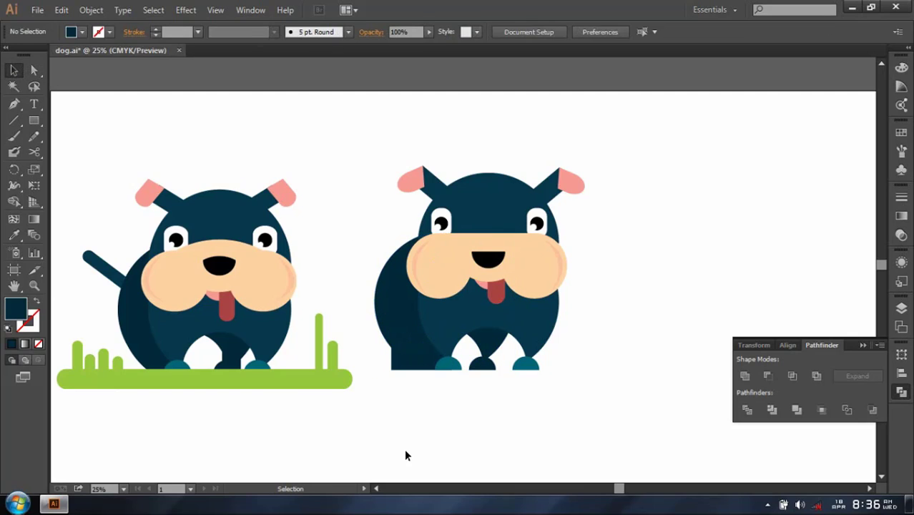
# Narrow and shorten the rectangle, lining its left edge up with the body.
pyautogui.click(400, 351)
pyautogui.moveTo(389, 369); pyautogui.dragTo(406, 364)
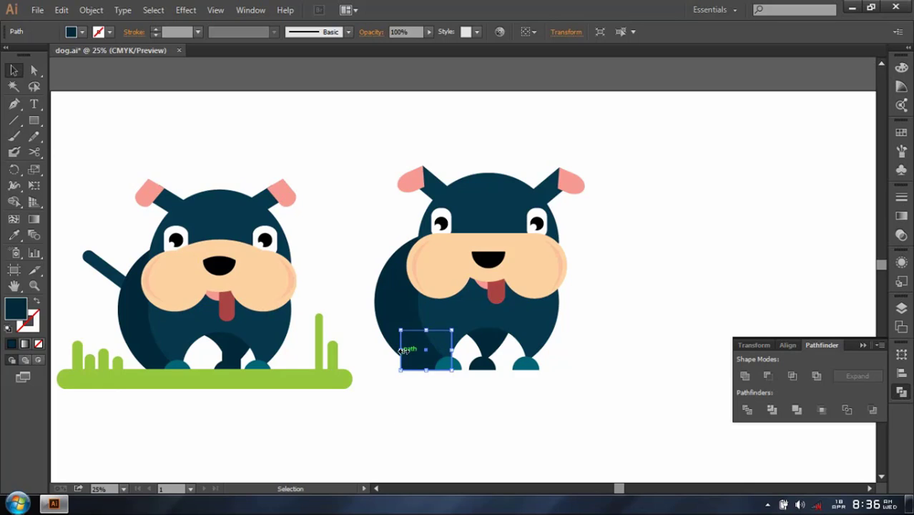
pyautogui.moveTo(400, 350)
pyautogui.mouseDown()
pyautogui.moveTo(422, 350)
pyautogui.moveTo(405, 352)
pyautogui.moveTo(428, 362)
pyautogui.mouseUp()
pyautogui.click(382, 384)
pyautogui.click(422, 357)
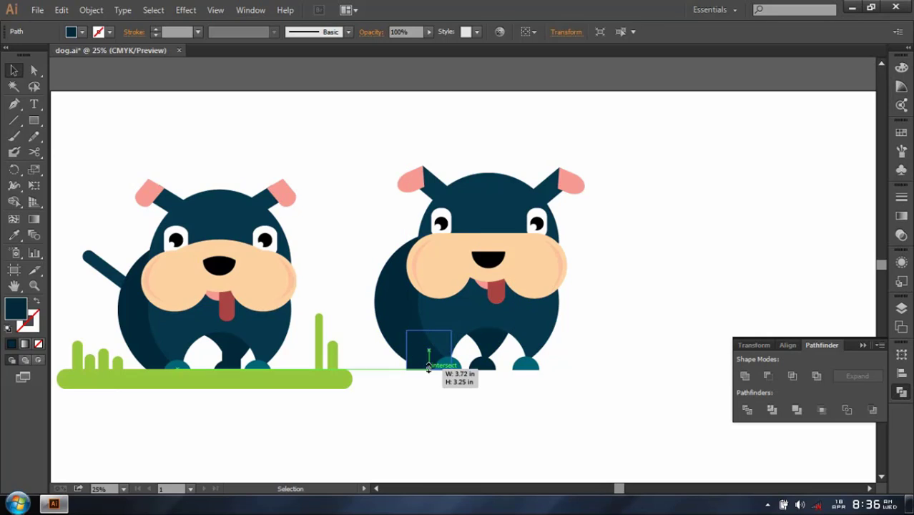
pyautogui.click(426, 394)
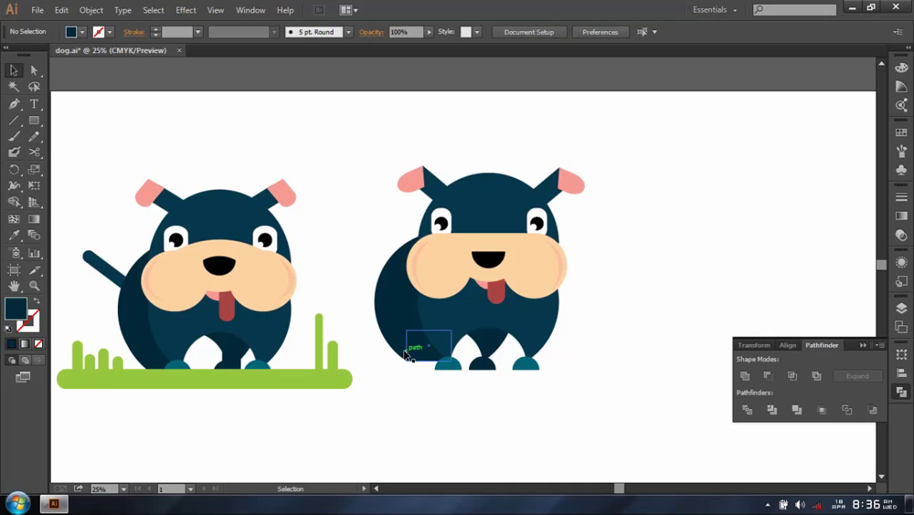
# Move the rectangle down to the feet line and slightly further left.
pyautogui.moveTo(391, 336); pyautogui.dragTo(384, 374)
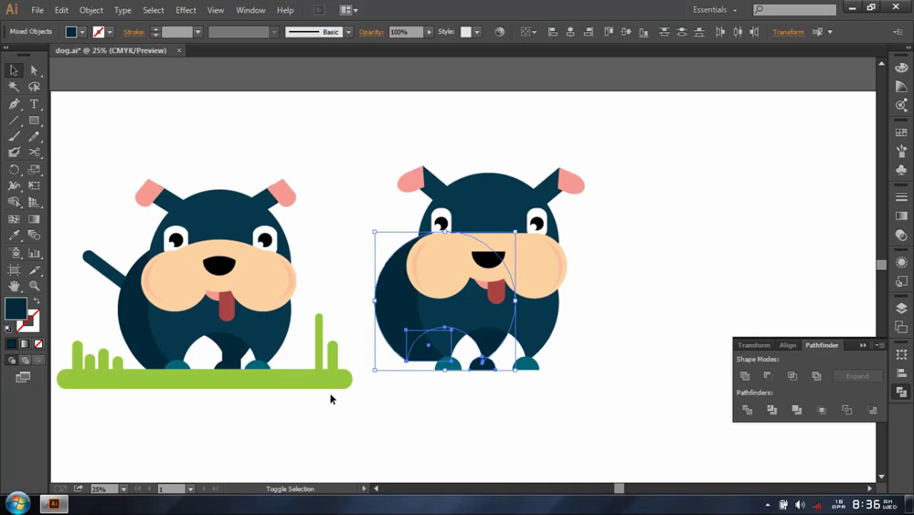
pyautogui.click(417, 423)
pyautogui.click(427, 363)
pyautogui.moveTo(427, 363)
pyautogui.mouseDown()
pyautogui.moveTo(427, 372)
pyautogui.moveTo(412, 340)
pyautogui.mouseUp()
pyautogui.click(452, 418)
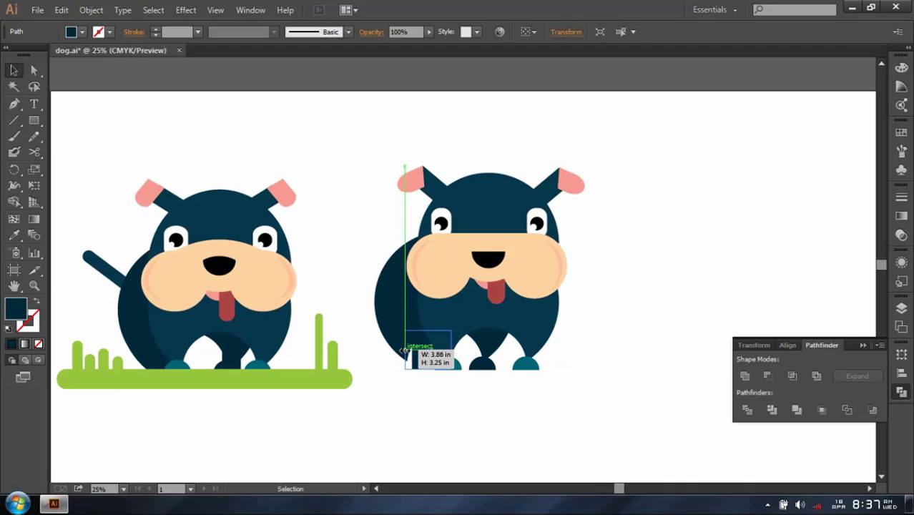
pyautogui.moveTo(410, 336); pyautogui.dragTo(404, 335)
pyautogui.click(391, 411)
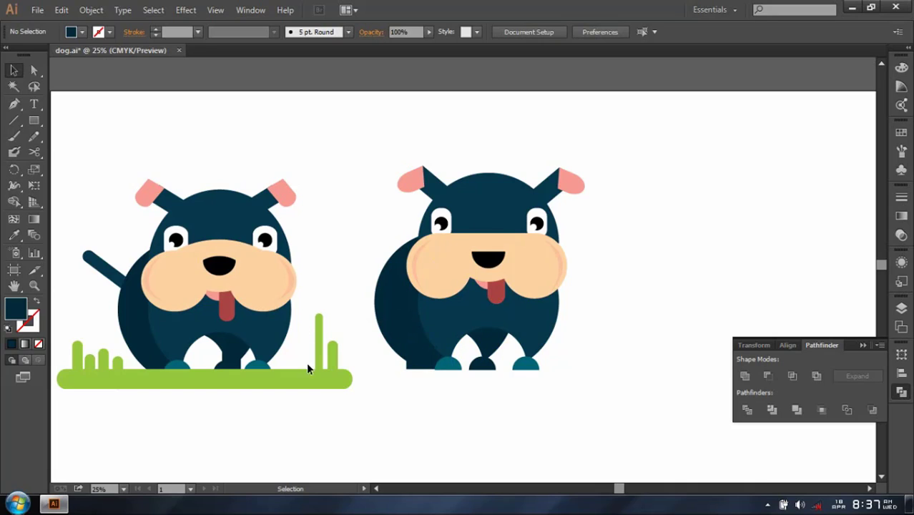
# Unite the small rectangle and large rear circle, then nudge the merged shape into place.
pyautogui.click(428, 370)
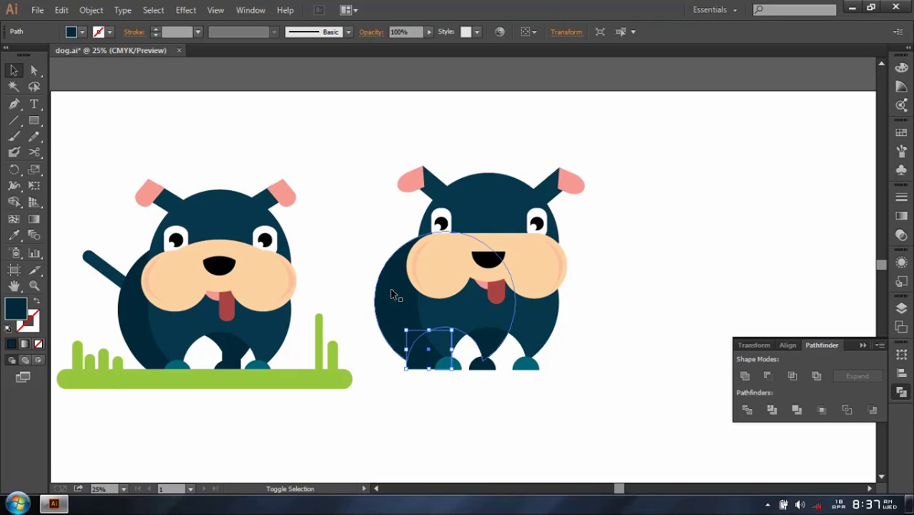
pyautogui.keyDown('shift'); pyautogui.click(392, 293); pyautogui.keyUp('shift')
pyautogui.click(745, 377)
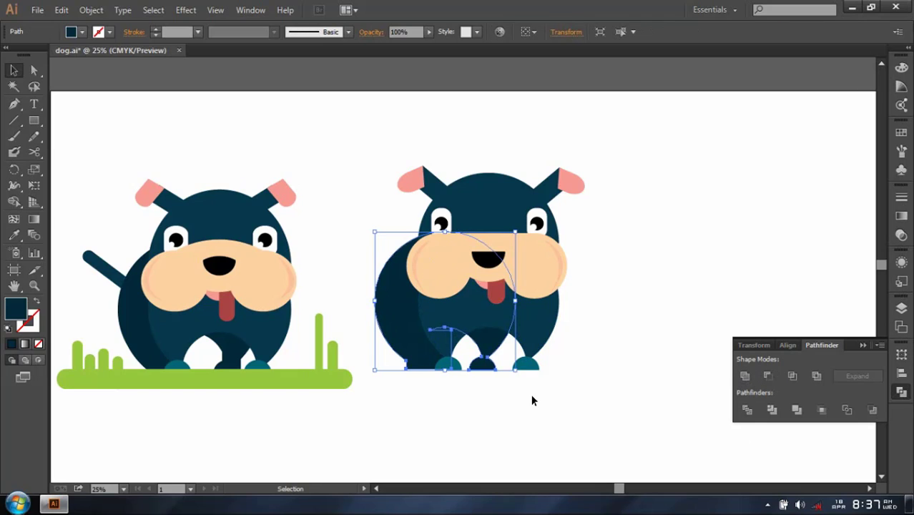
pyautogui.press('Right')
pyautogui.press('Right')
pyautogui.press('Right')
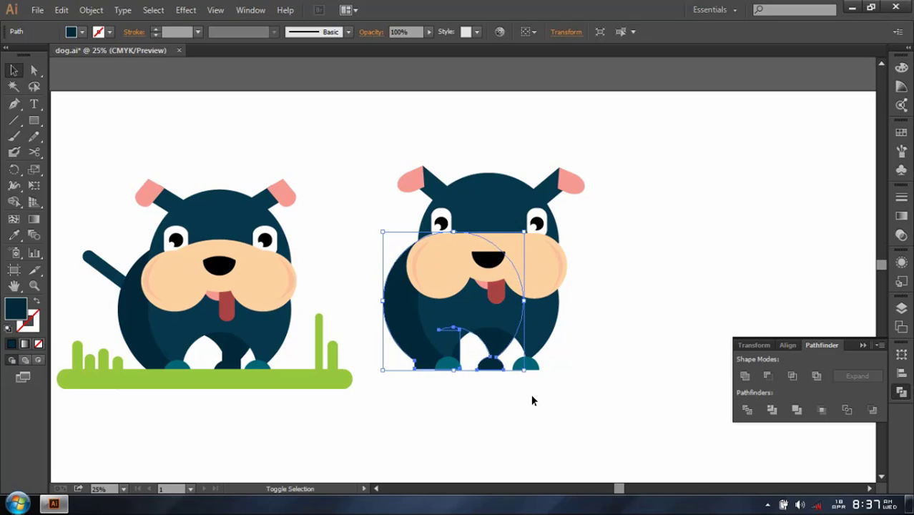
pyautogui.press('Down')
pyautogui.press('Down')
pyautogui.press('Right')
pyautogui.press('Left')
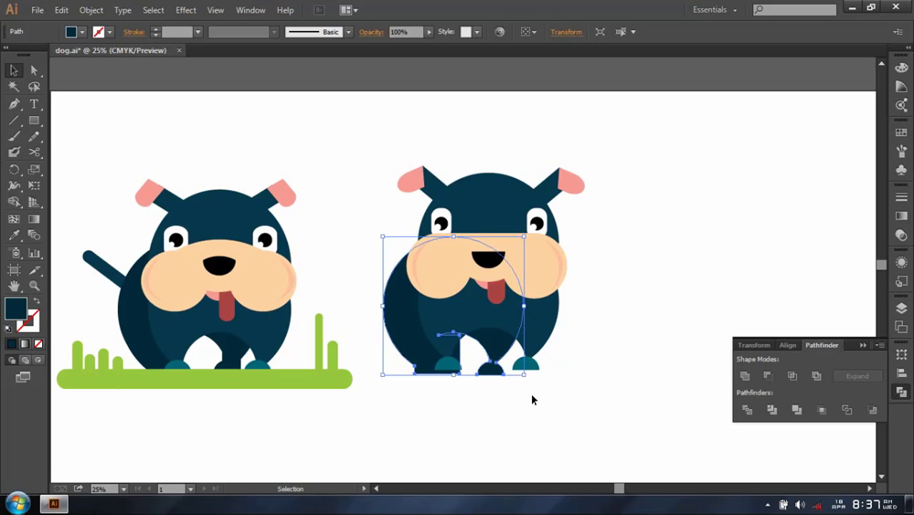
pyautogui.click(615, 377)
# Nudge the dark body shape under the head up and slightly left.
pyautogui.click(495, 356)
pyautogui.press('Up')
pyautogui.press('Up')
pyautogui.press('Up')
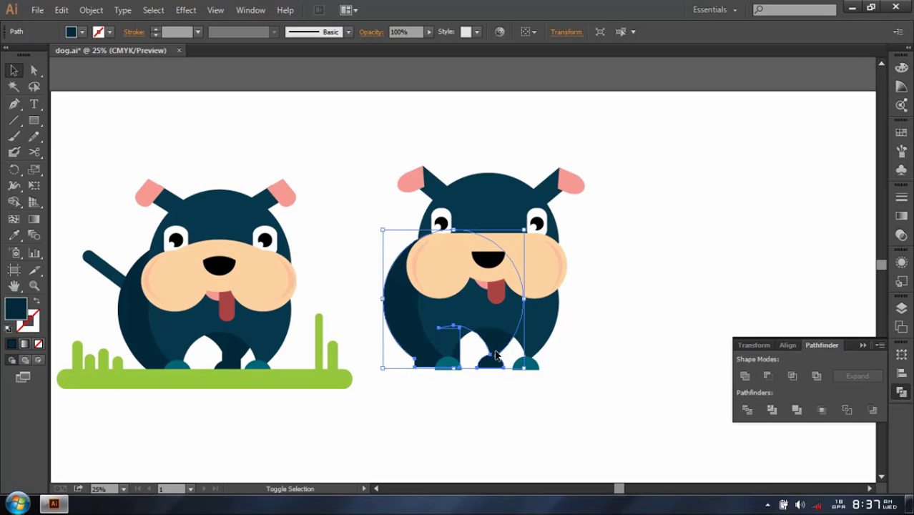
pyautogui.press('Right')
pyautogui.press('Right')
pyautogui.press('Right')
pyautogui.press('Right')
pyautogui.press('Right')
pyautogui.press('Right')
pyautogui.press('Right')
pyautogui.press('Right')
pyautogui.press('Right')
pyautogui.press('Right')
pyautogui.press('Right')
pyautogui.press('Right')
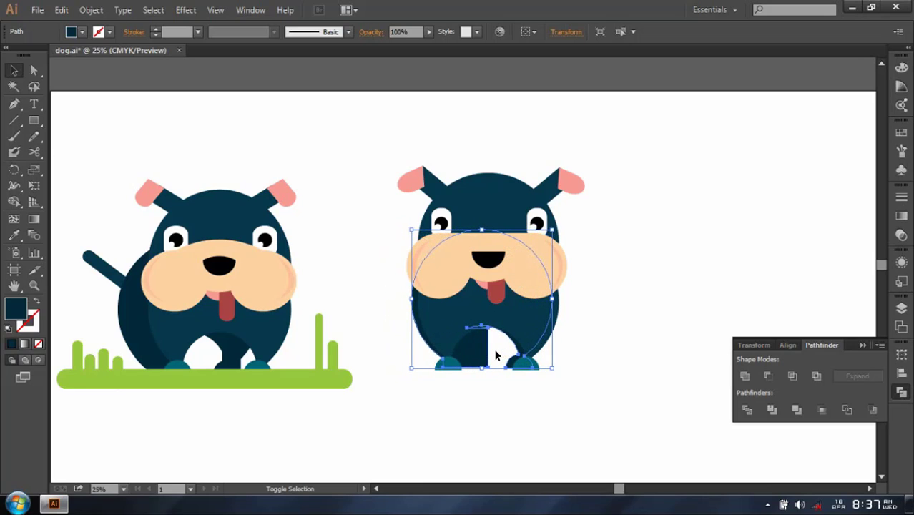
pyautogui.press('Left')
pyautogui.press('Left')
pyautogui.press('Left')
pyautogui.press('Left')
pyautogui.press('Left')
pyautogui.press('Left')
pyautogui.press('Left')
pyautogui.press('Left')
pyautogui.press('Left')
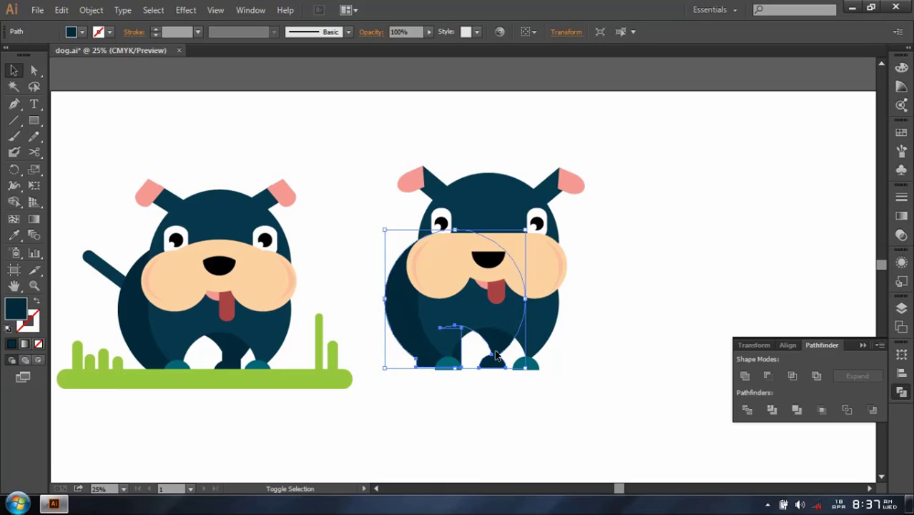
pyautogui.press('Left')
pyautogui.press('Left')
pyautogui.click(484, 425)
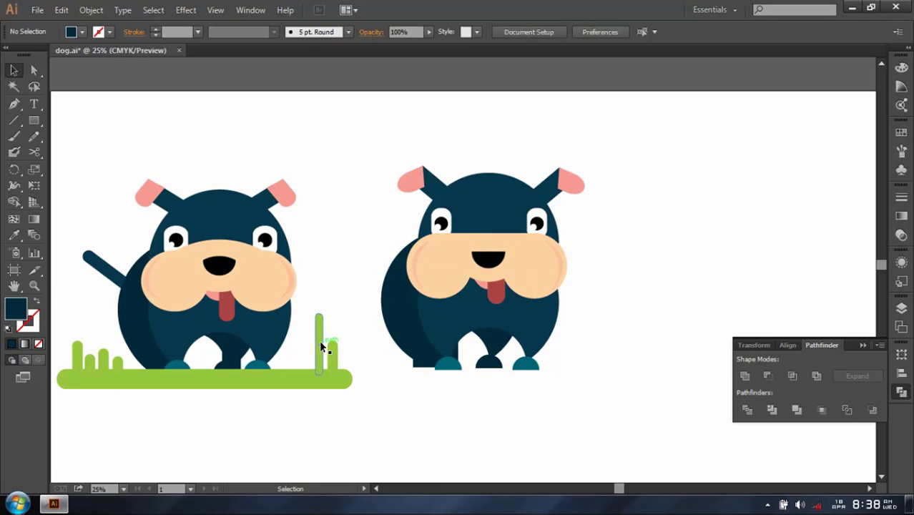
# Duplicate the navy tail onto the second dog's back.
pyautogui.moveTo(96, 259); pyautogui.dragTo(365, 182)
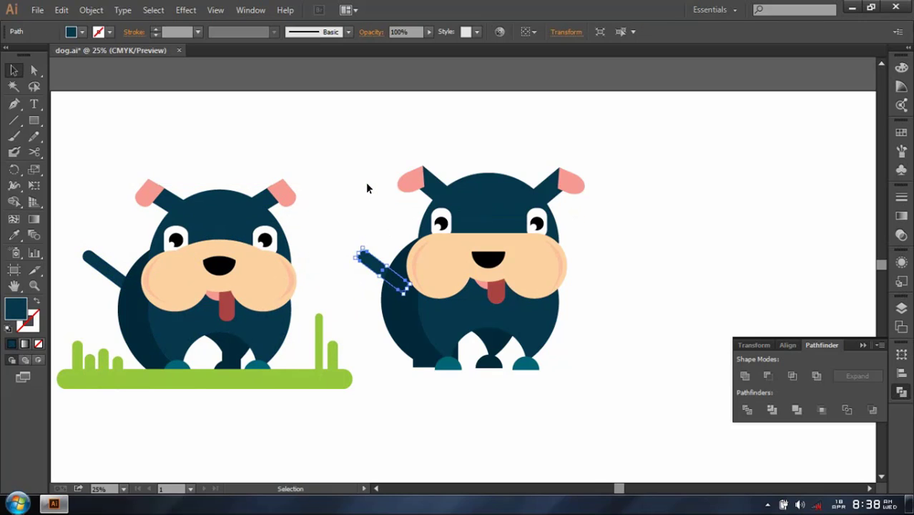
pyautogui.click(368, 187)
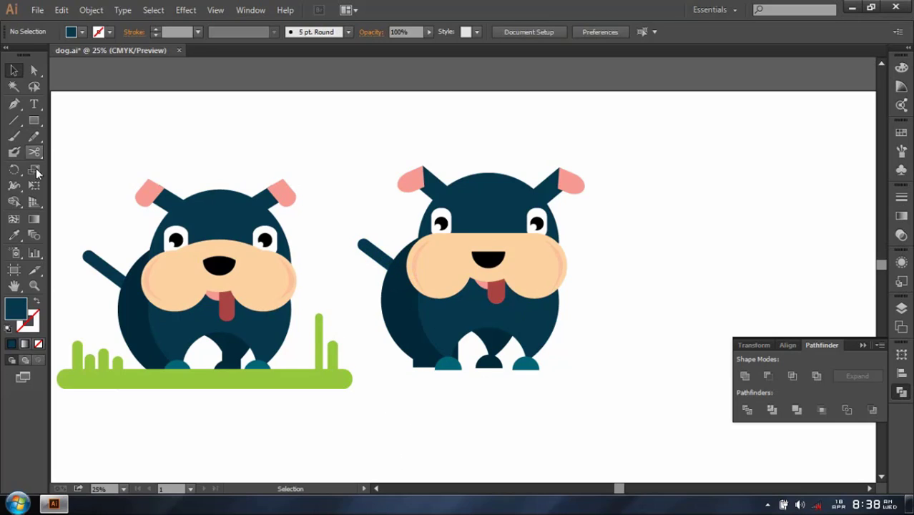
pyautogui.click(224, 383)
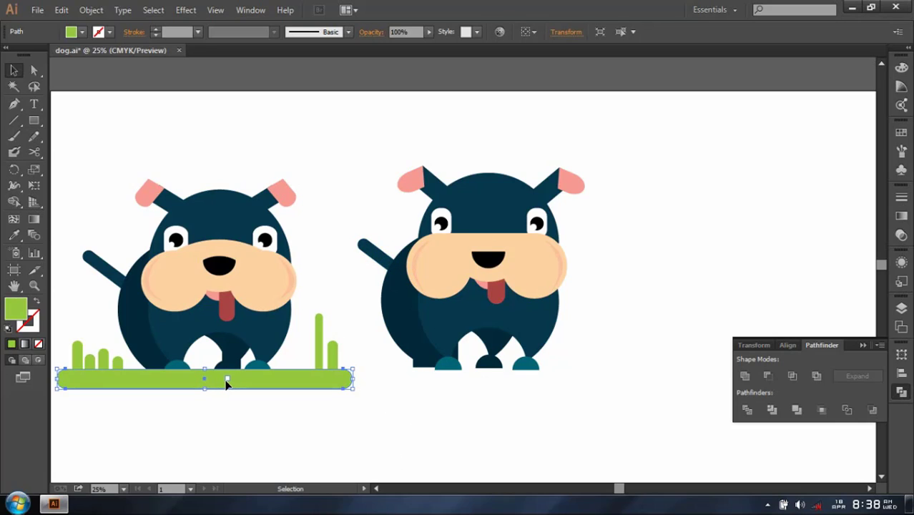
# Group all of the second dog's parts and shift the group right.
pyautogui.moveTo(417, 299); pyautogui.dragTo(307, 271)
pyautogui.moveTo(249, 119); pyautogui.dragTo(473, 347)
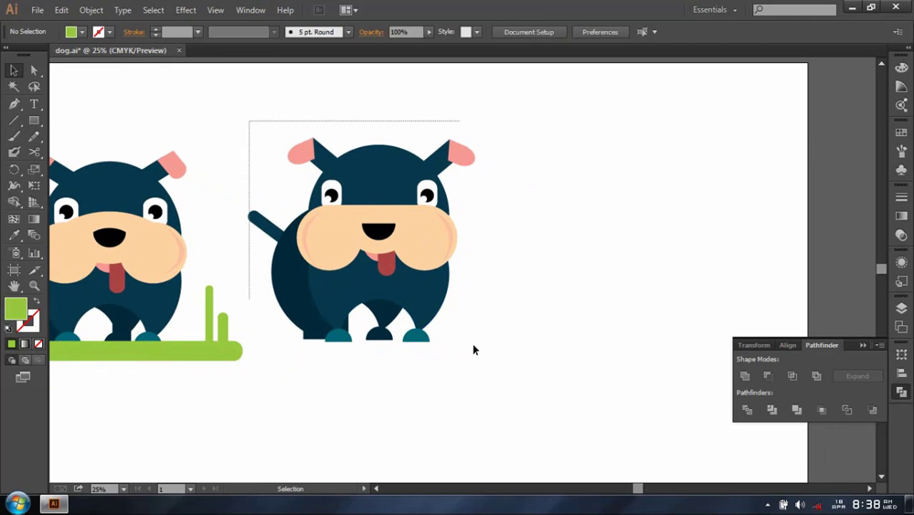
pyautogui.hotkey('ctrl', 'g')
pyautogui.moveTo(368, 266); pyautogui.dragTo(473, 265)
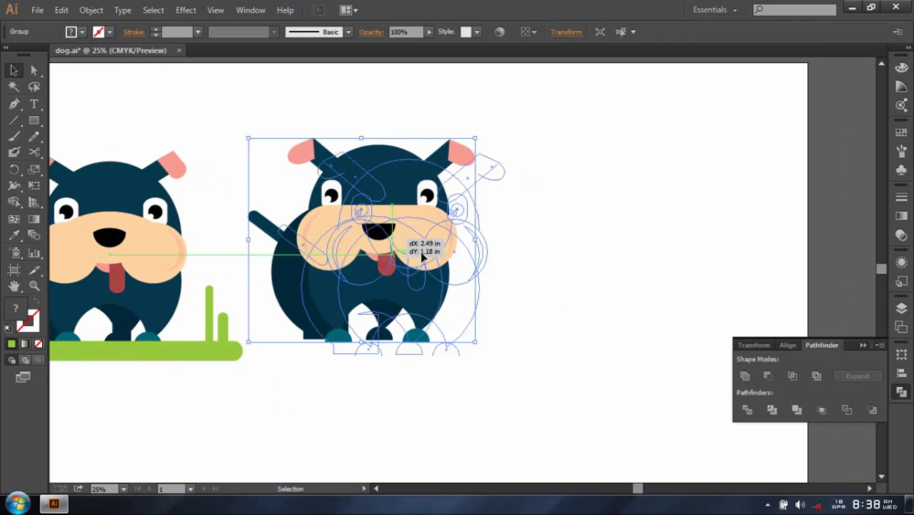
pyautogui.click(574, 322)
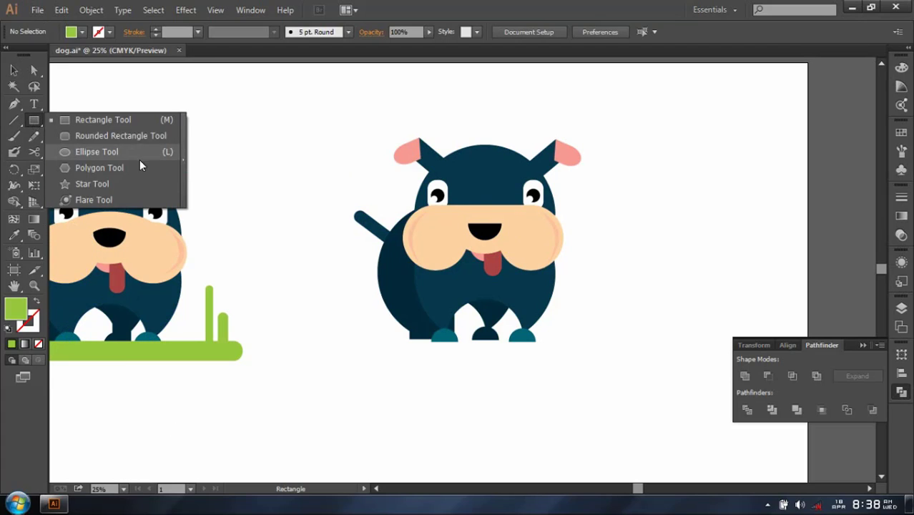
# Draw a green pill-shaped rounded bar and position it beneath the second dog.
pyautogui.moveTo(33, 121); pyautogui.dragTo(83, 136)
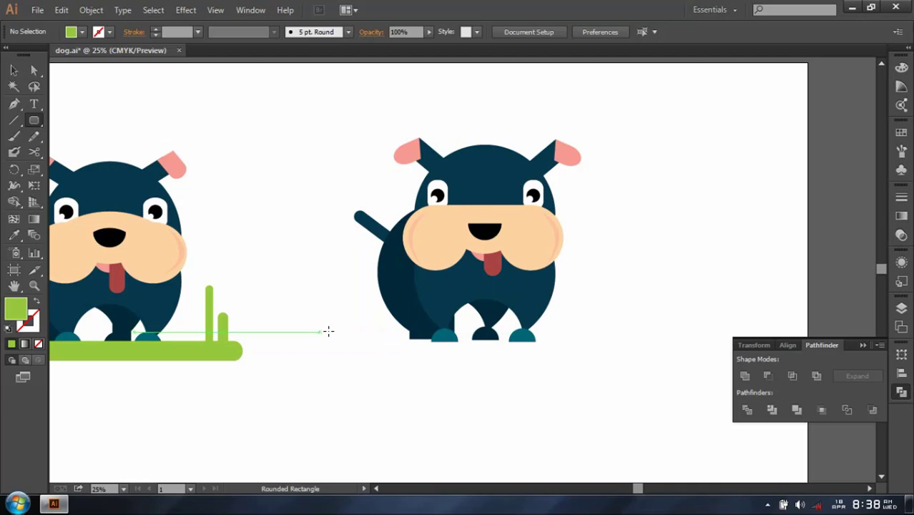
pyautogui.moveTo(320, 332); pyautogui.dragTo(685, 353)
pyautogui.click(33, 70)
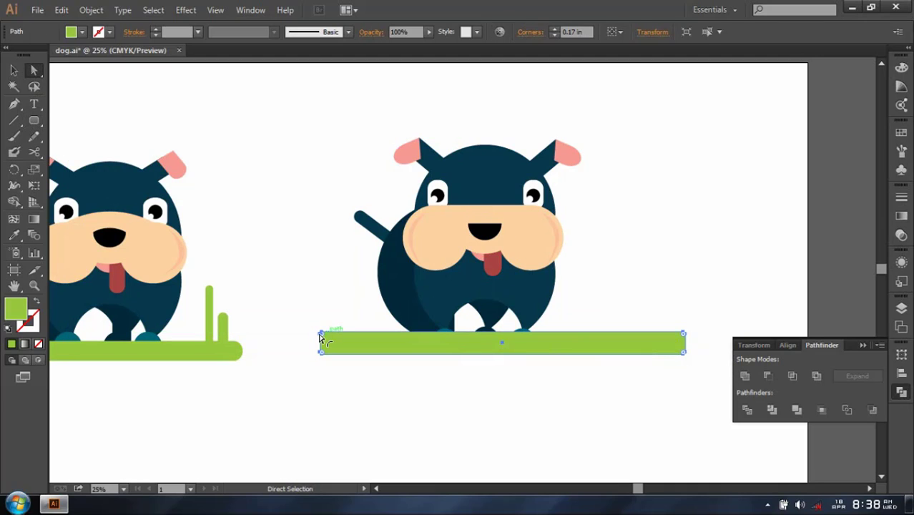
pyautogui.moveTo(330, 342); pyautogui.dragTo(363, 341)
pyautogui.click(14, 74)
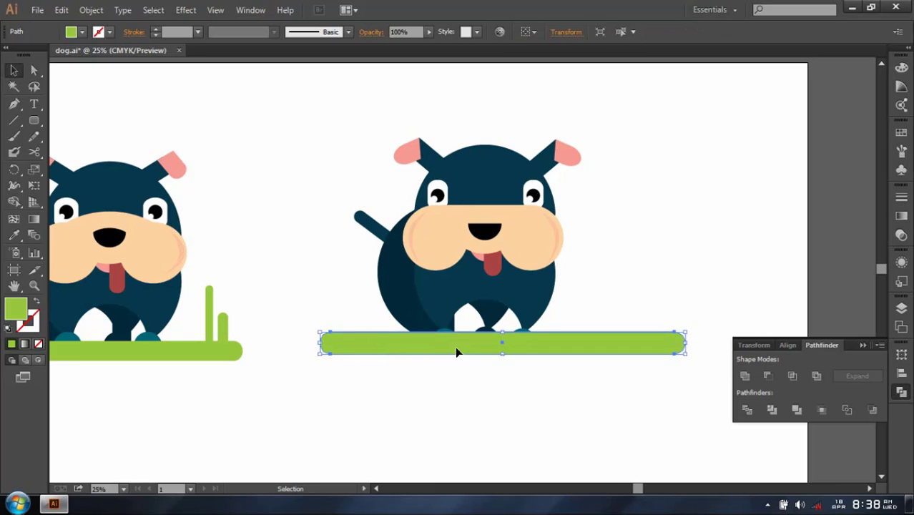
pyautogui.moveTo(457, 345); pyautogui.dragTo(441, 356)
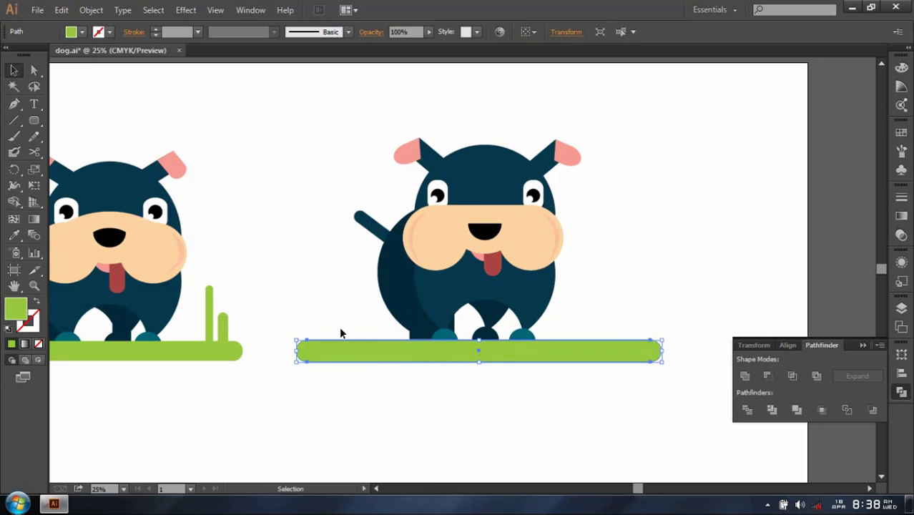
pyautogui.click(617, 298)
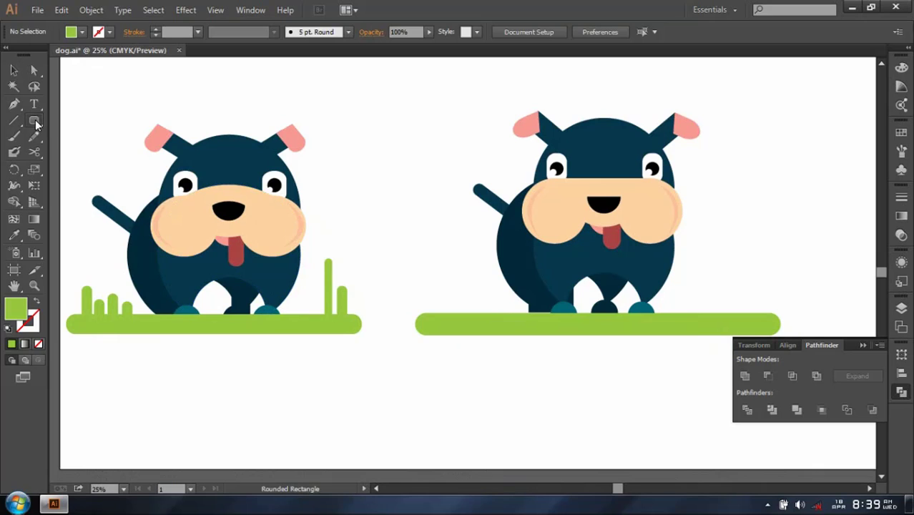
# Draw a small green grass blade on the new bar's left end, taller and narrower.
pyautogui.moveTo(33, 121); pyautogui.dragTo(77, 143)
pyautogui.click(77, 139)
pyautogui.moveTo(429, 281)
pyautogui.mouseDown()
pyautogui.moveTo(445, 319)
pyautogui.moveTo(439, 289)
pyautogui.mouseUp()
pyautogui.press('a')
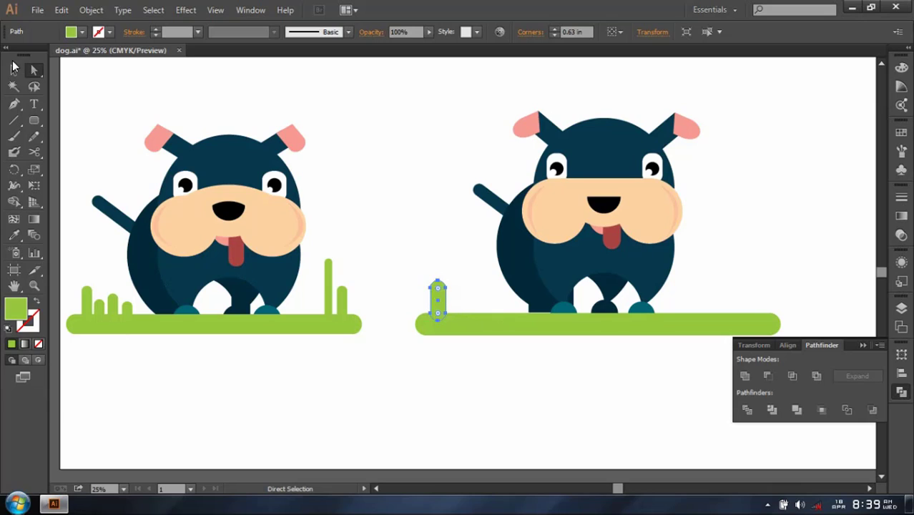
pyautogui.press('v')
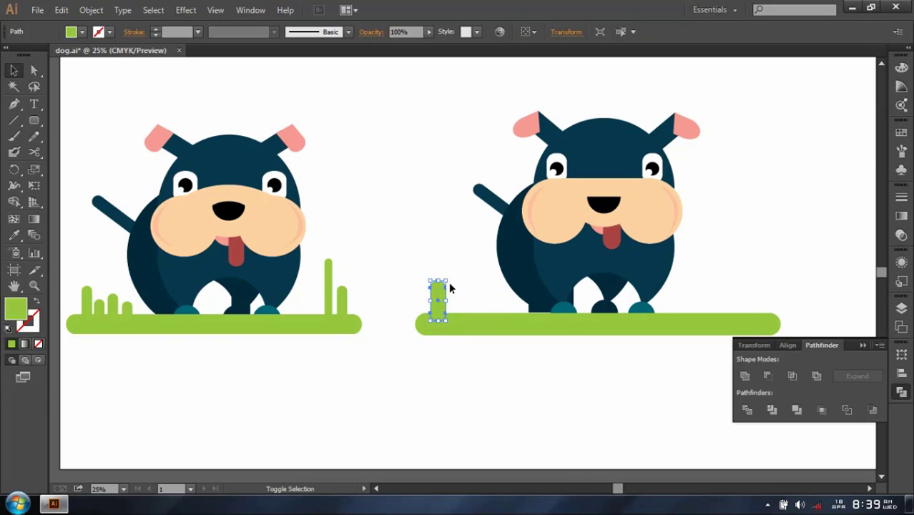
pyautogui.moveTo(447, 279); pyautogui.dragTo(455, 256)
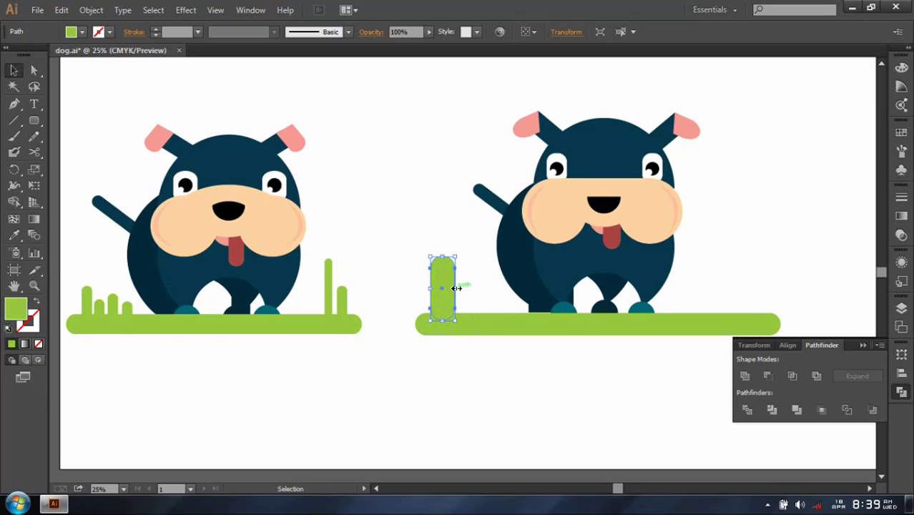
pyautogui.moveTo(457, 288); pyautogui.dragTo(446, 287)
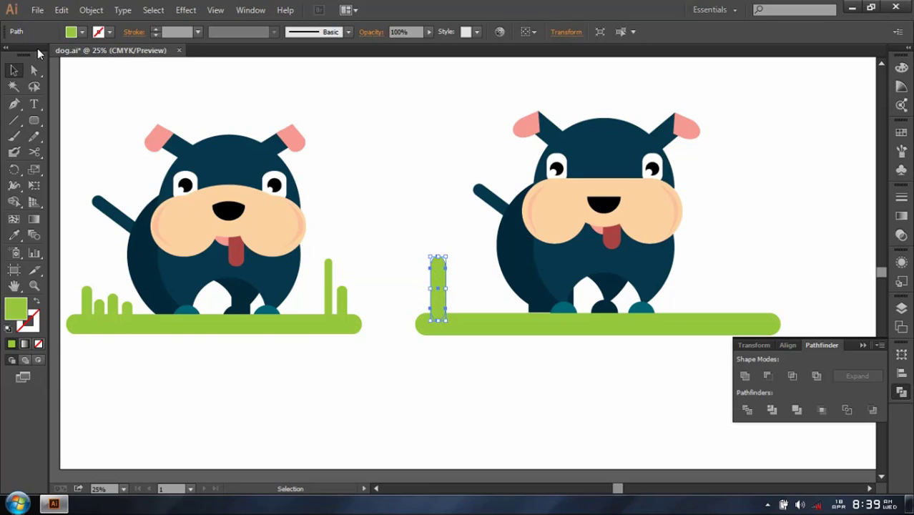
# Lower the blade's top anchor points, shortening it into a small bump.
pyautogui.click(34, 70)
pyautogui.click(454, 272)
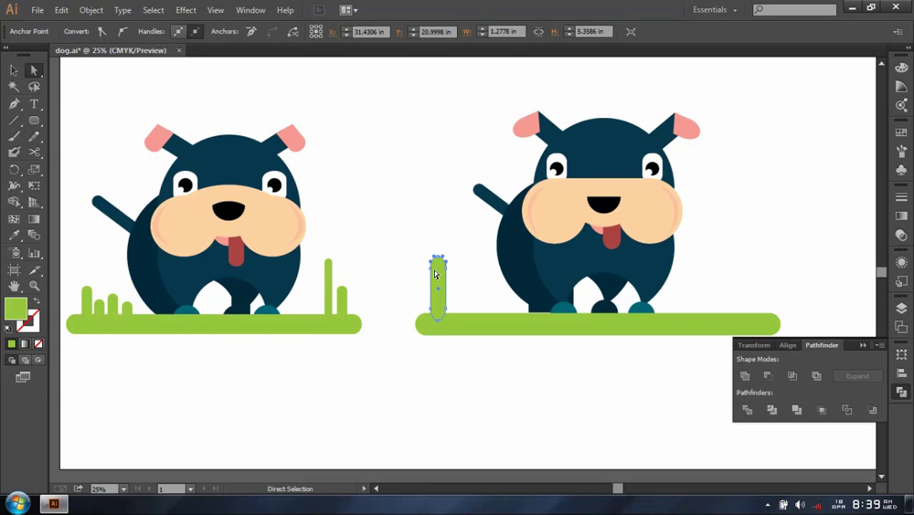
pyautogui.moveTo(390, 224); pyautogui.dragTo(438, 321)
pyautogui.moveTo(438, 256); pyautogui.dragTo(438, 261)
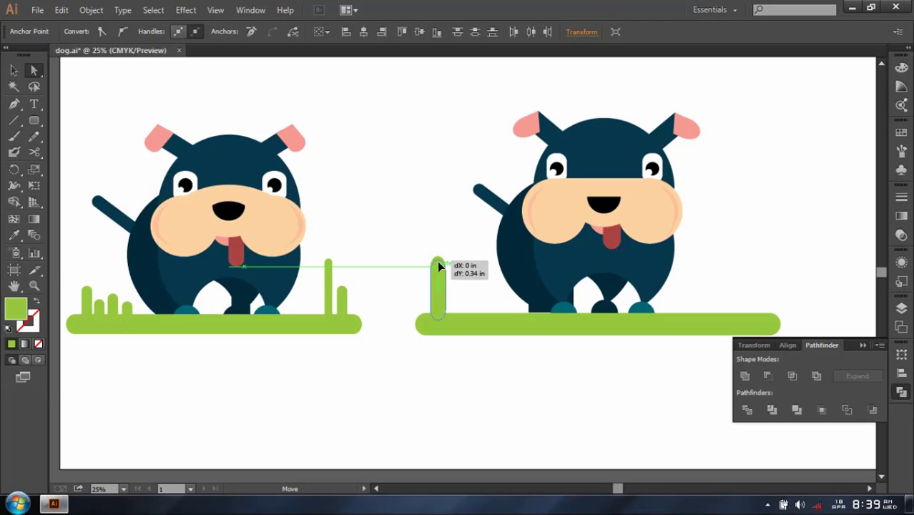
pyautogui.click(427, 244)
pyautogui.moveTo(480, 291)
pyautogui.mouseDown()
pyautogui.moveTo(466, 284)
pyautogui.moveTo(438, 312)
pyautogui.mouseUp()
# Copy the short and tall grass blades from the first bar onto the second bar.
pyautogui.press('v')
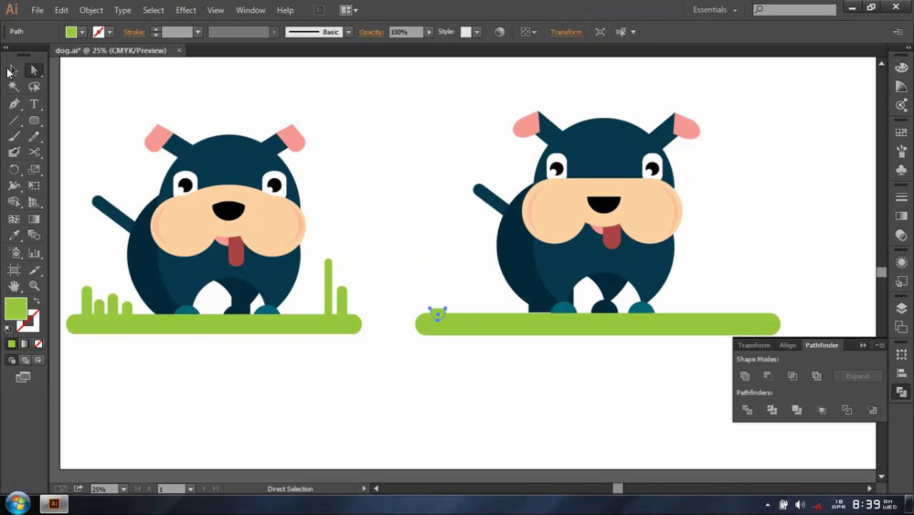
pyautogui.click(86, 300)
pyautogui.keyDown('shift'); pyautogui.click(113, 304); pyautogui.keyUp('shift')
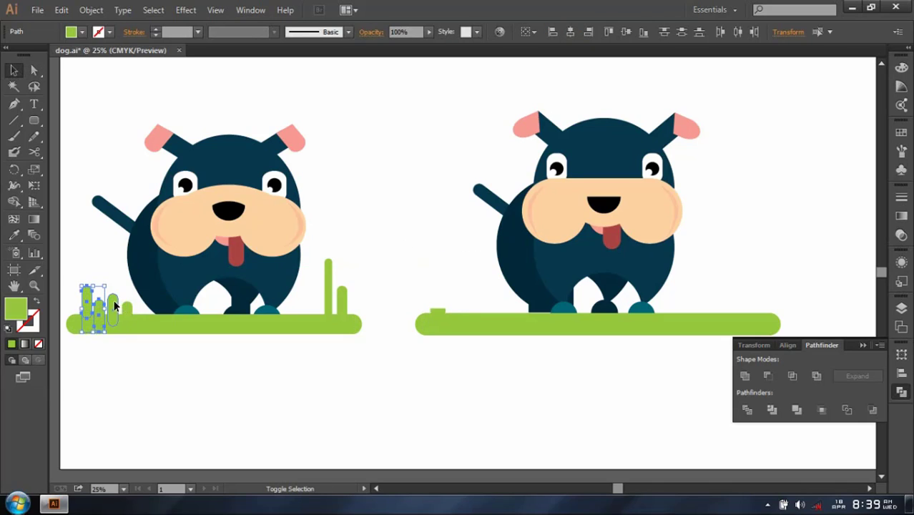
pyautogui.moveTo(112, 308)
pyautogui.mouseDown()
pyautogui.moveTo(361, 320)
pyautogui.moveTo(459, 309)
pyautogui.mouseUp()
pyautogui.click(432, 244)
pyautogui.click(328, 275)
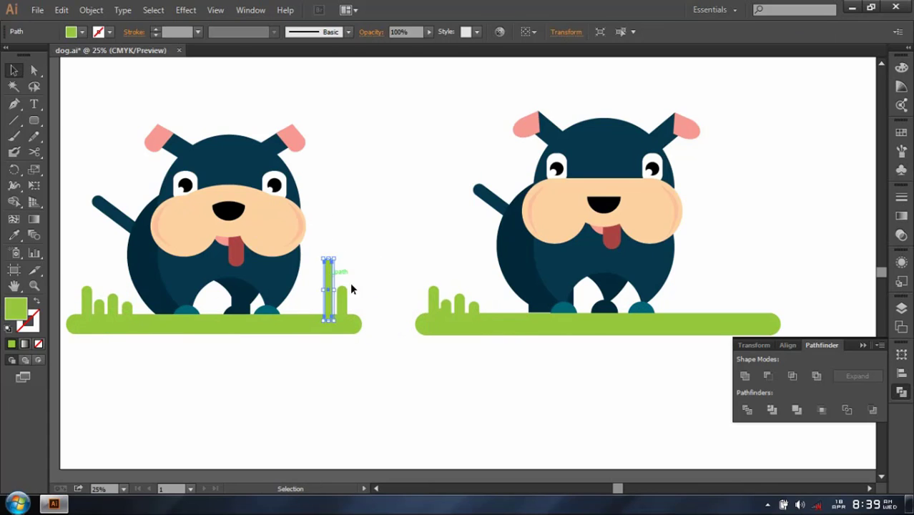
pyautogui.keyDown('shift'); pyautogui.click(345, 302); pyautogui.keyUp('shift')
pyautogui.moveTo(334, 295); pyautogui.dragTo(715, 301)
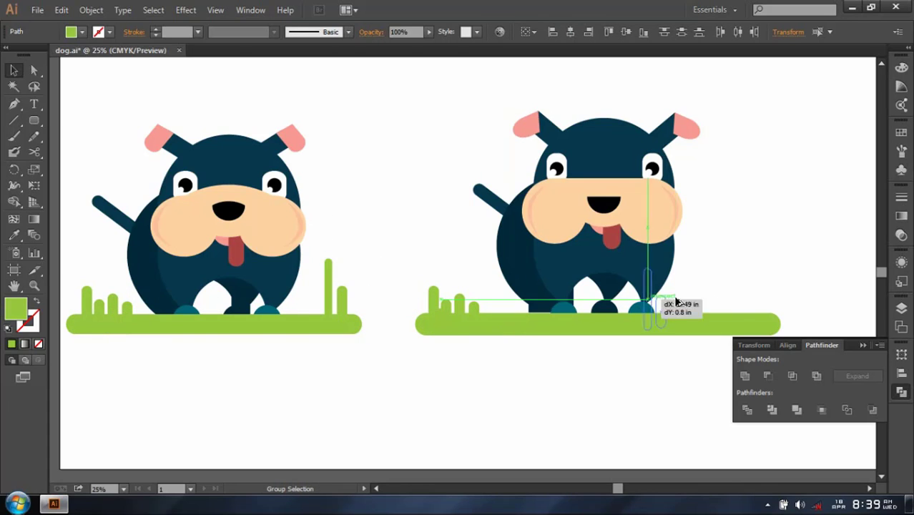